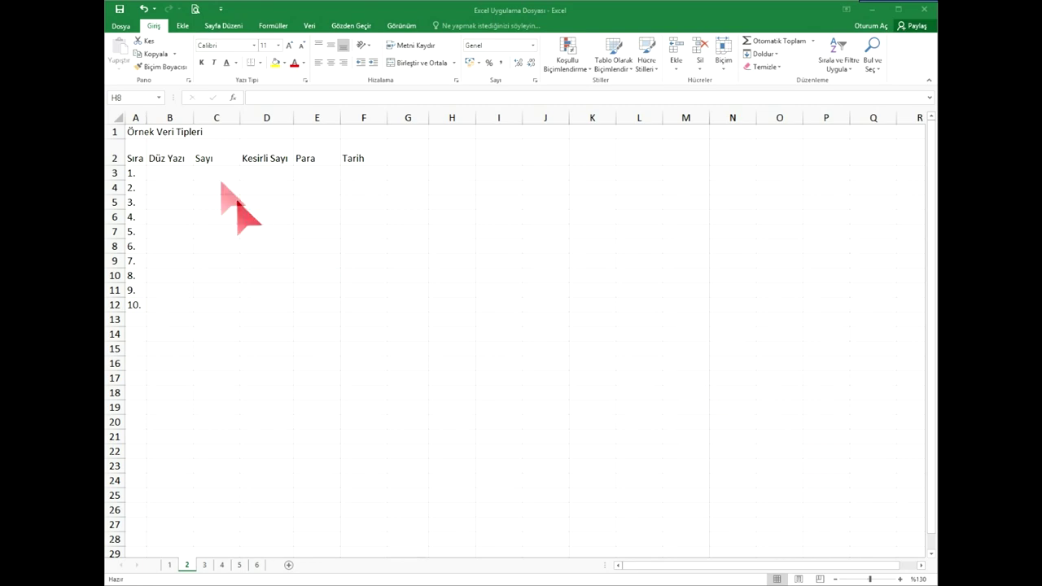
Step: Merge and centre the 'Örnek Veri Tipleri' title across A1:F1
left_click(135, 133)
left_click(136, 159)
left_click(169, 158)
left_click(215, 159)
left_click(279, 156)
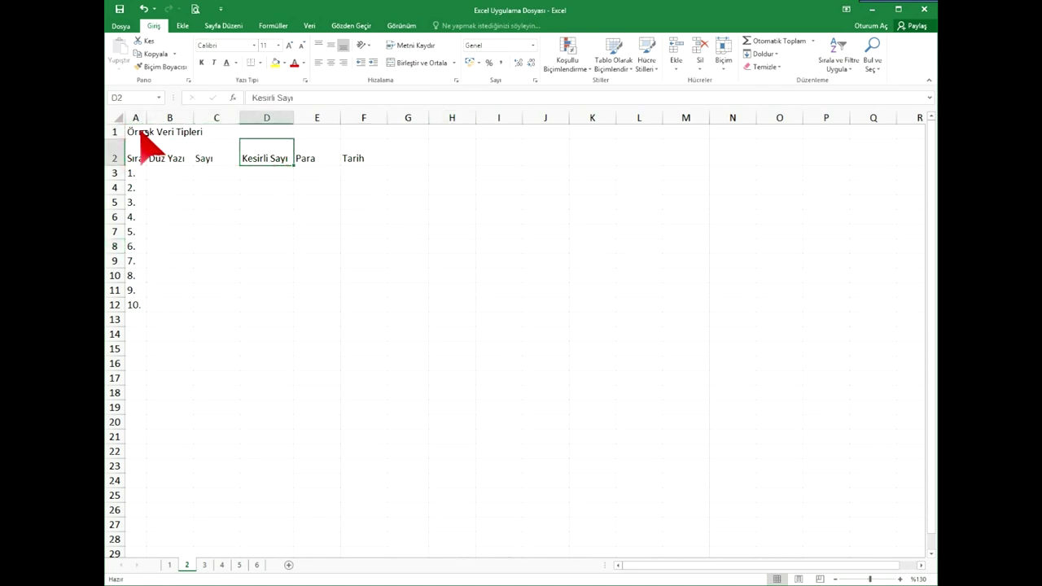
left_click(182, 202)
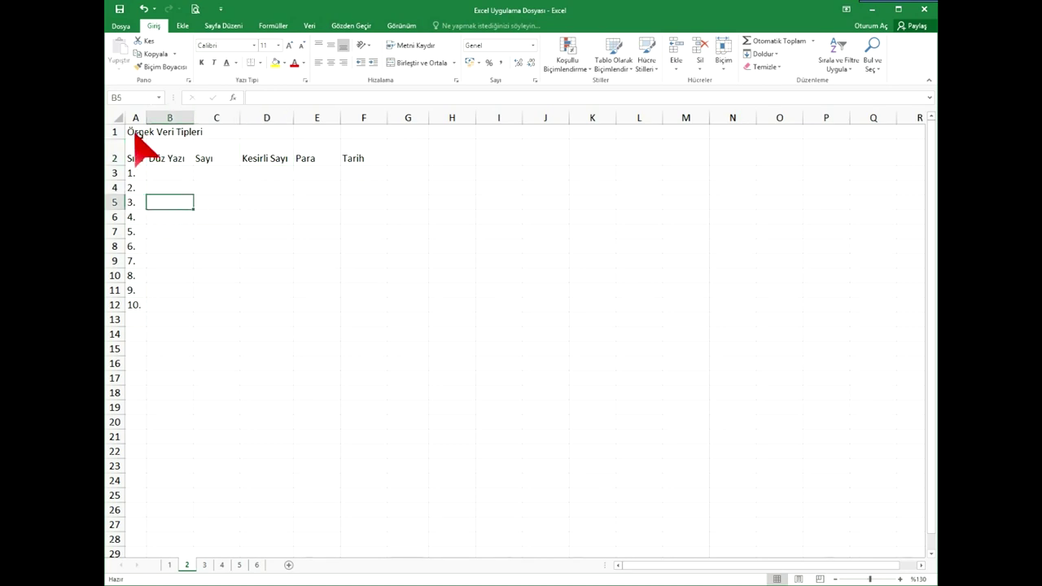
left_click_drag(135, 133, 364, 138)
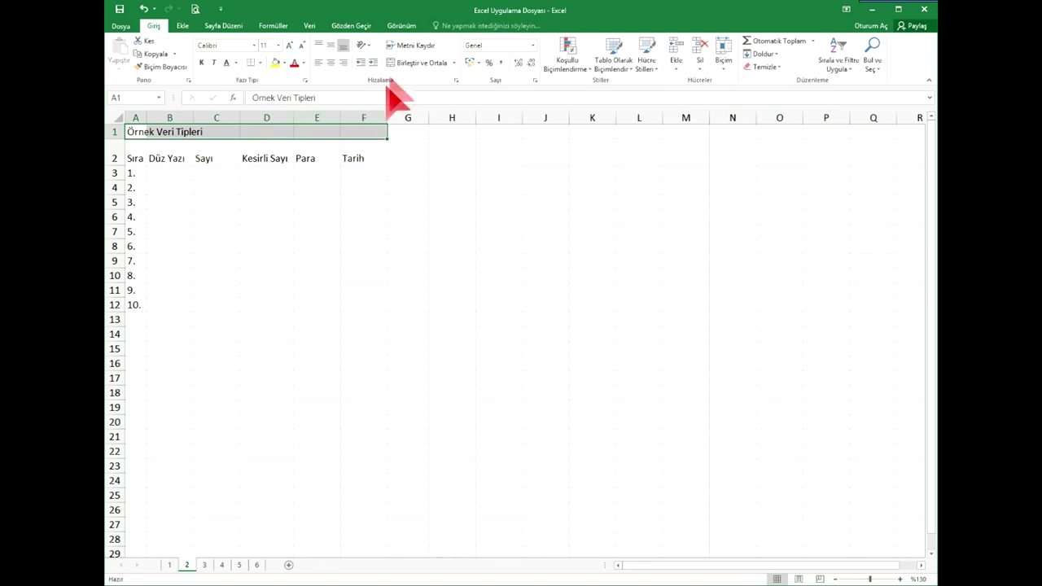
left_click(407, 63)
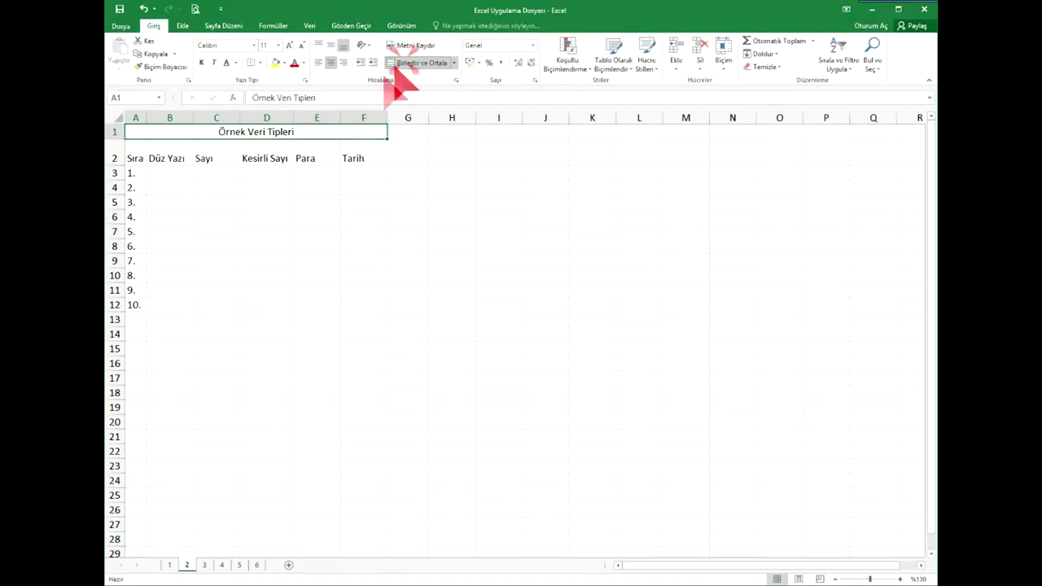
left_click(254, 216)
Step: Give table A1:F12 a thick outside border plus borders on every cell
left_click_drag(221, 133, 218, 309)
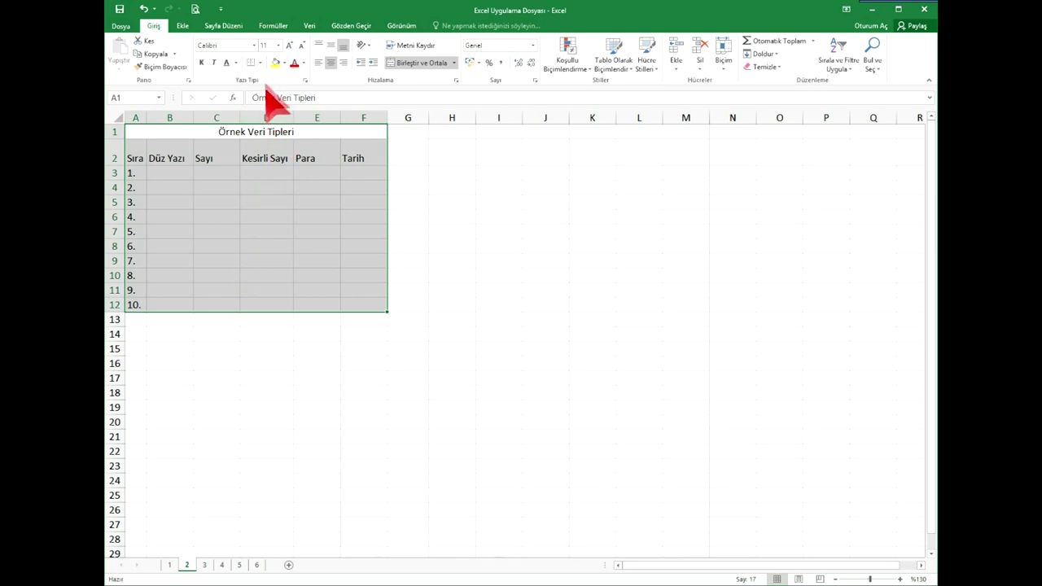
left_click(258, 62)
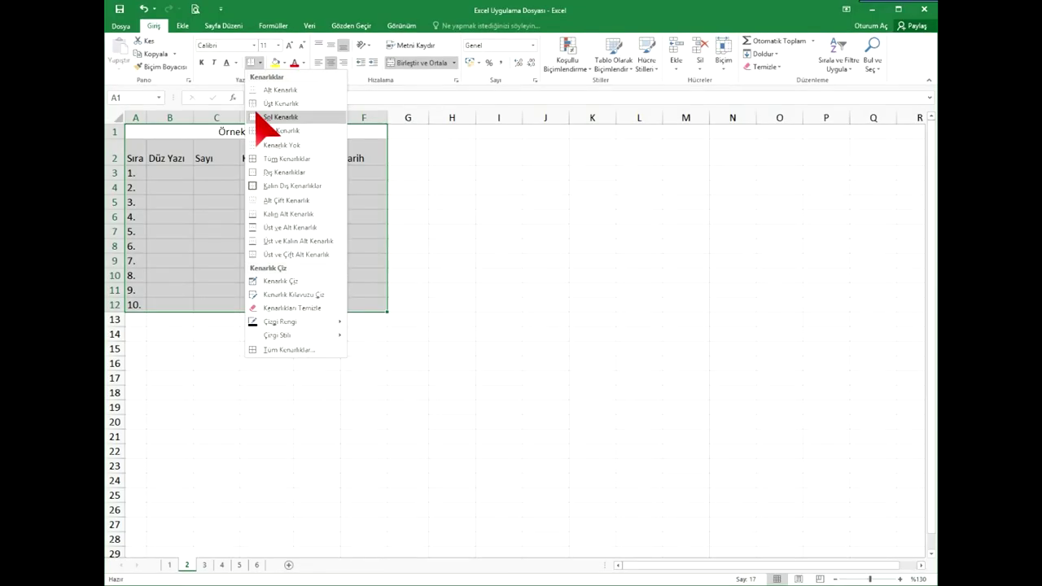
left_click(267, 187)
left_click(221, 216)
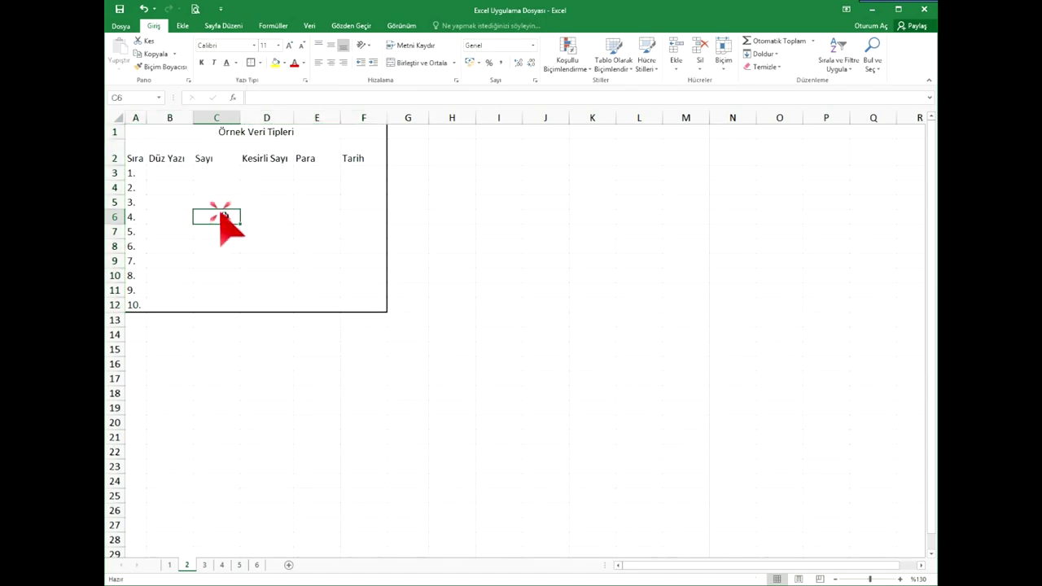
left_click_drag(361, 306, 181, 122)
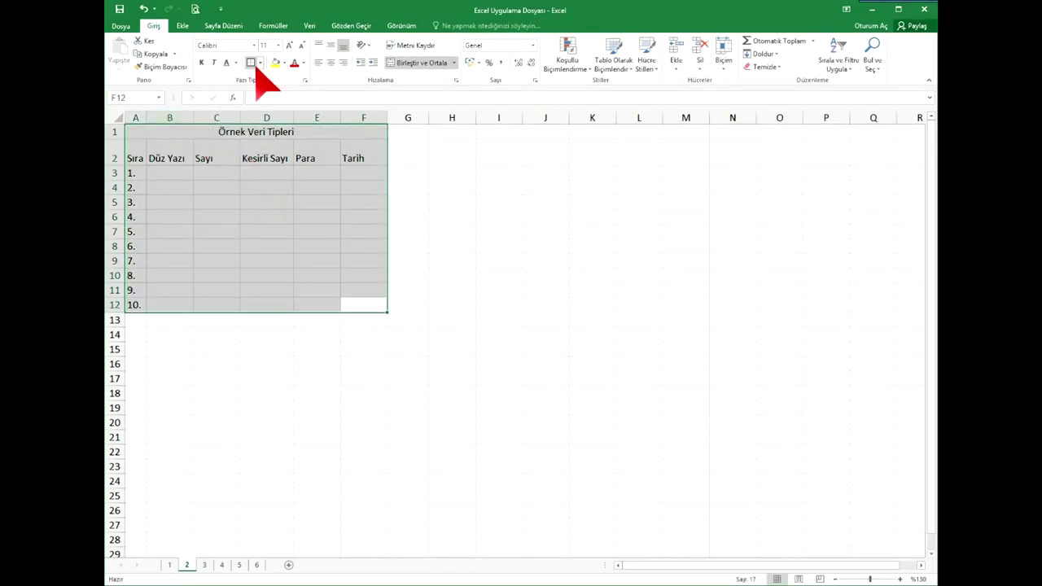
left_click(262, 63)
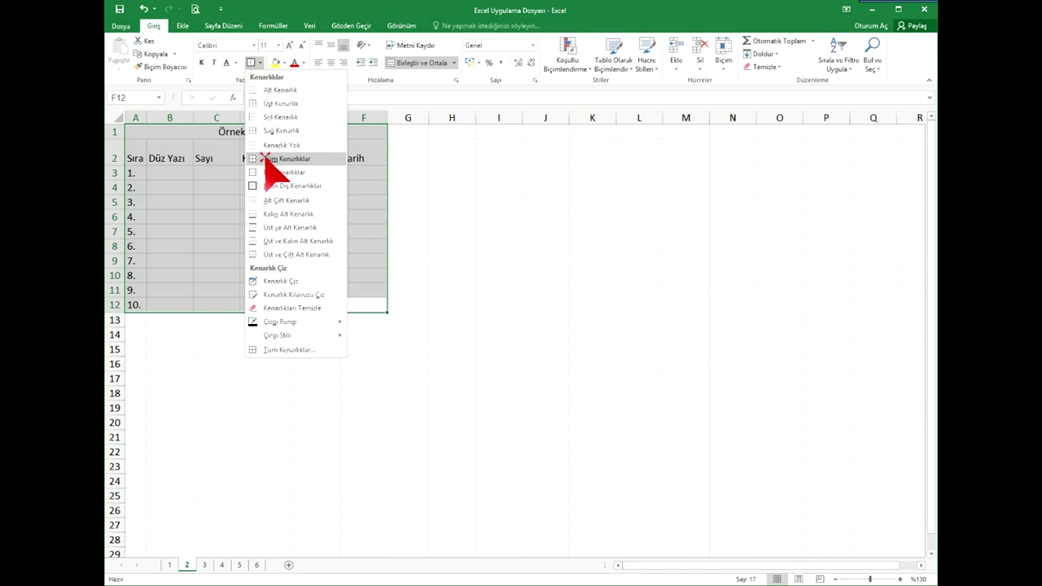
left_click(268, 160)
left_click(256, 234)
left_click(256, 233)
Step: Centre all table text horizontally and vertically (Center and Middle Align)
mouse_move(364, 305)
left_mouse_down()
mouse_move(165, 169)
mouse_move(134, 132)
left_mouse_up()
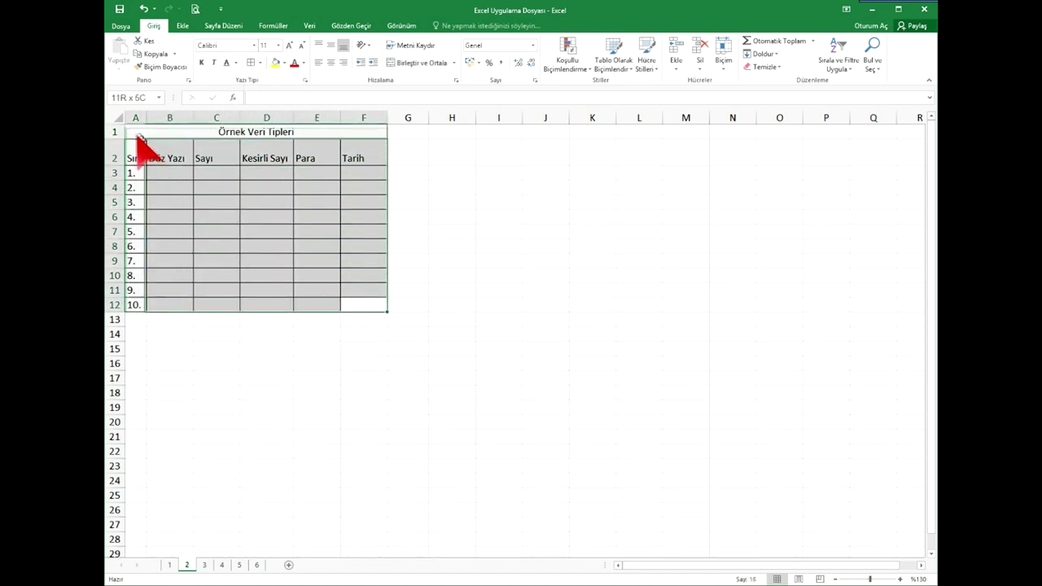
left_click(331, 62)
left_click(330, 44)
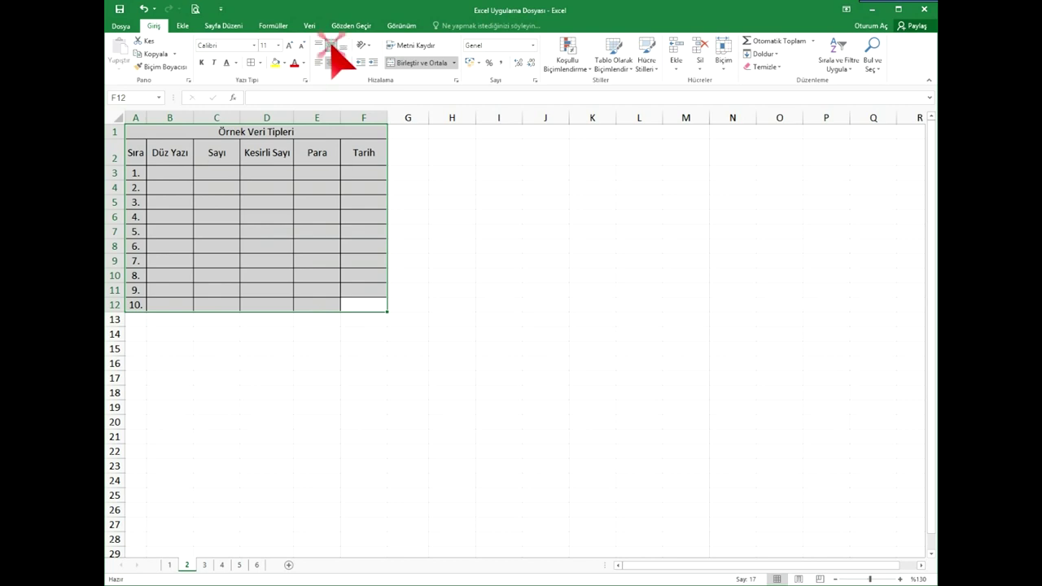
left_click_drag(216, 187, 298, 204)
Step: Make the title row taller and the title text red and larger
left_click(230, 135)
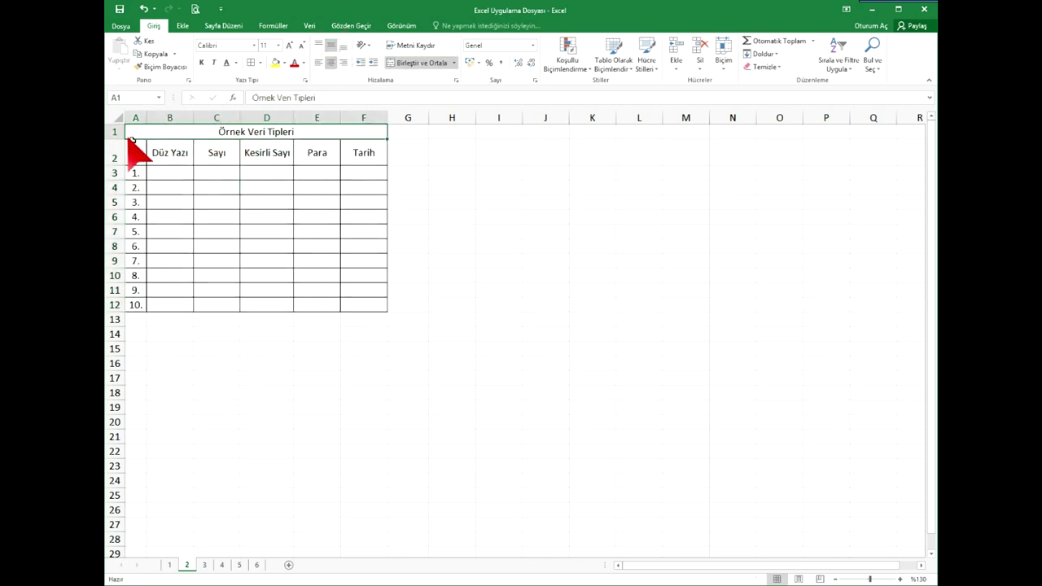
left_click_drag(124, 139, 124, 154)
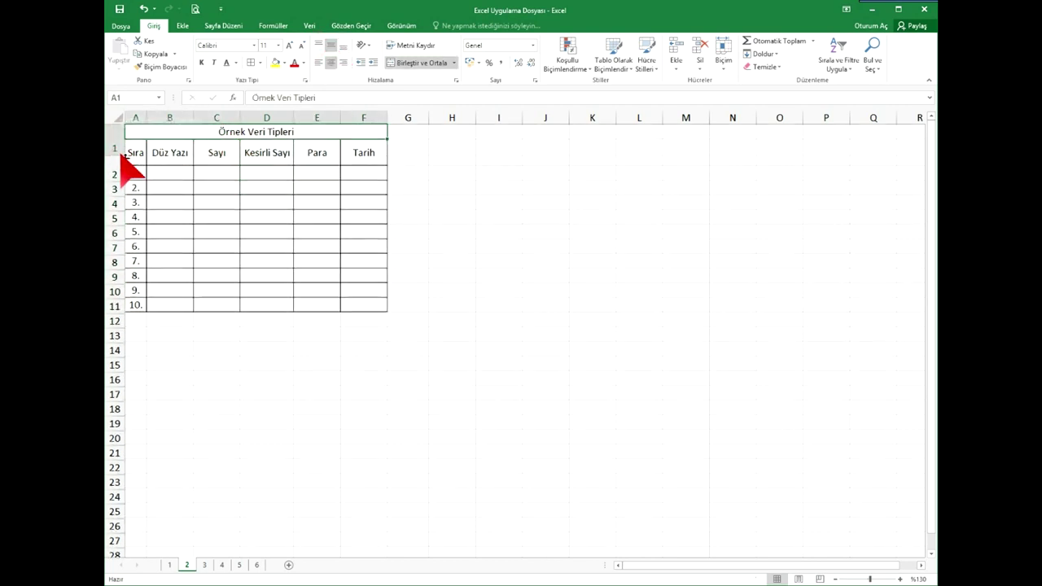
left_click(294, 63)
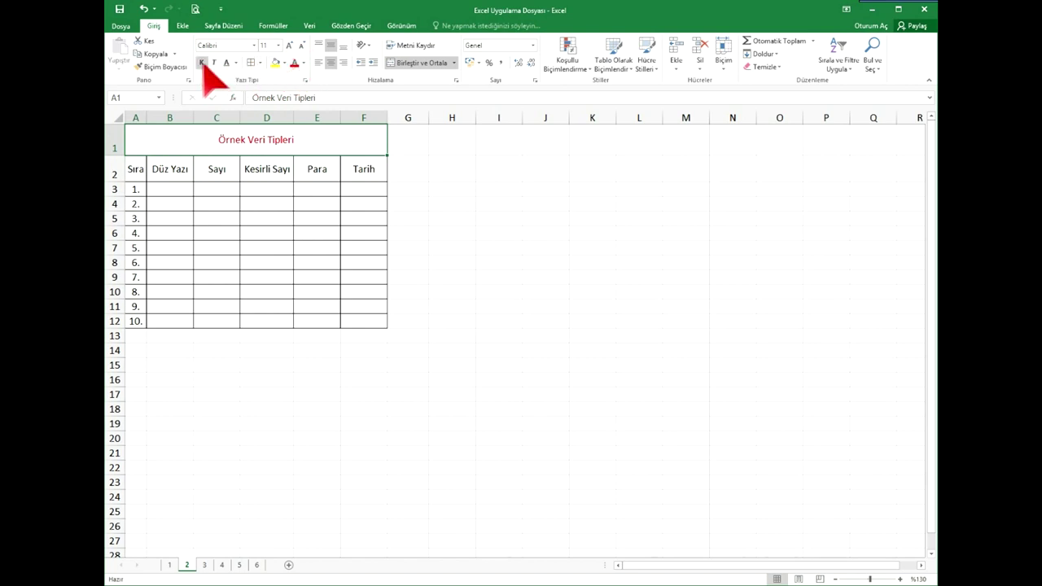
left_click(290, 44)
left_click(289, 45)
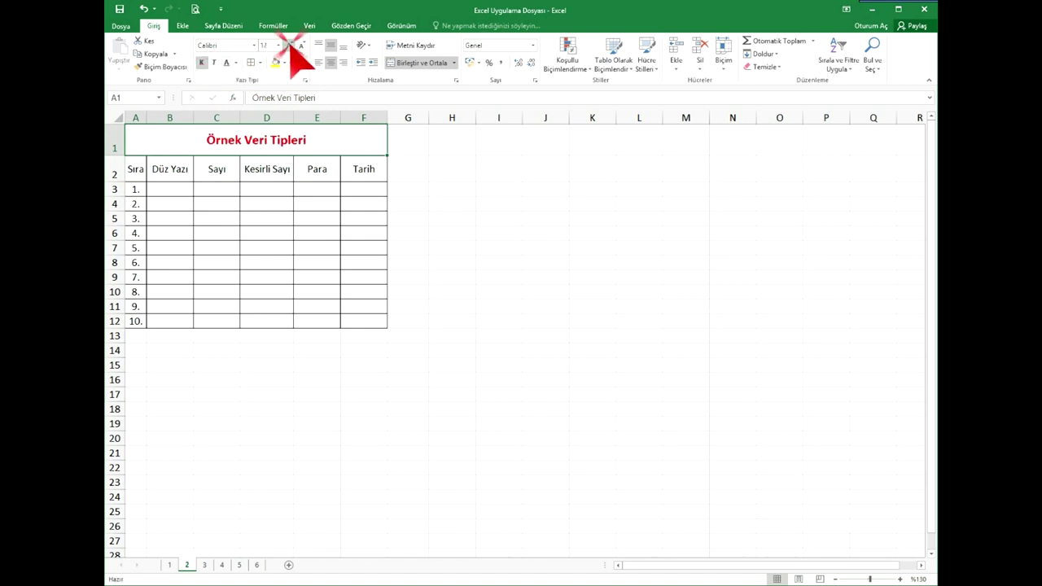
left_click(289, 45)
Step: Fill header row A2:F2 and Sıra cells A3:A12 with red
left_click_drag(140, 173, 359, 175)
left_click(285, 63)
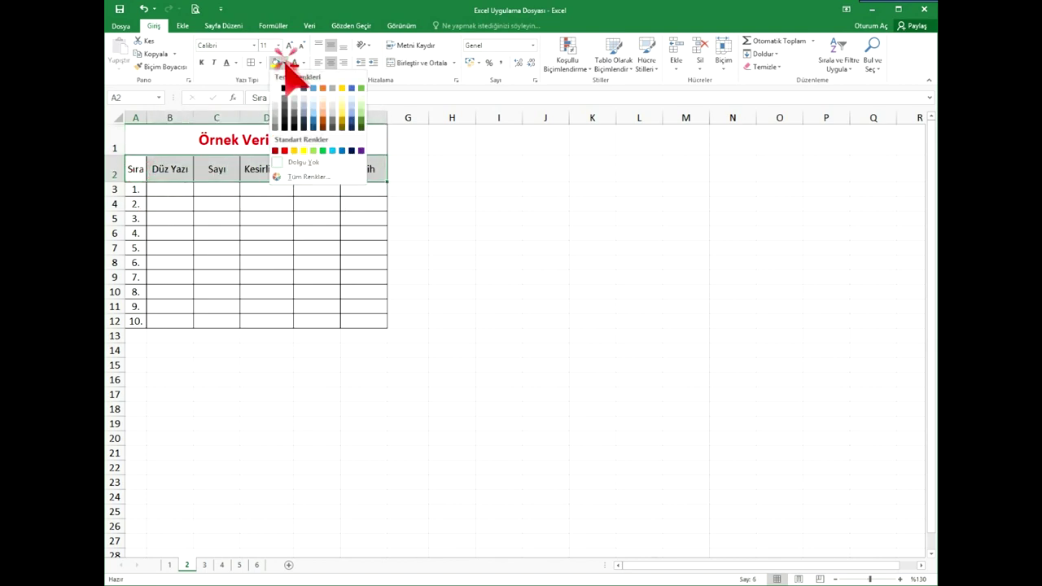
left_click(285, 150)
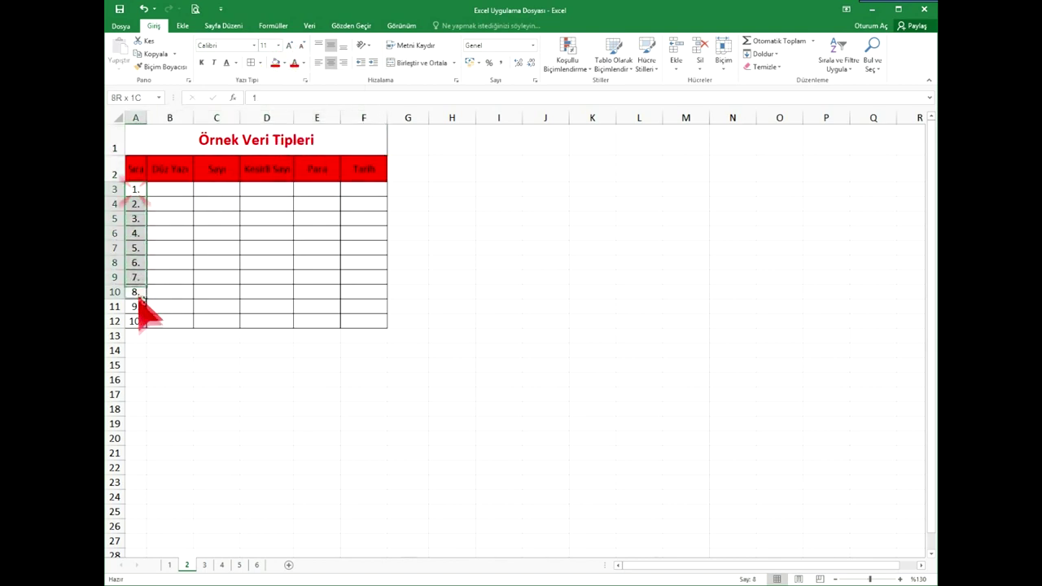
left_click_drag(136, 190, 140, 320)
left_click(277, 63)
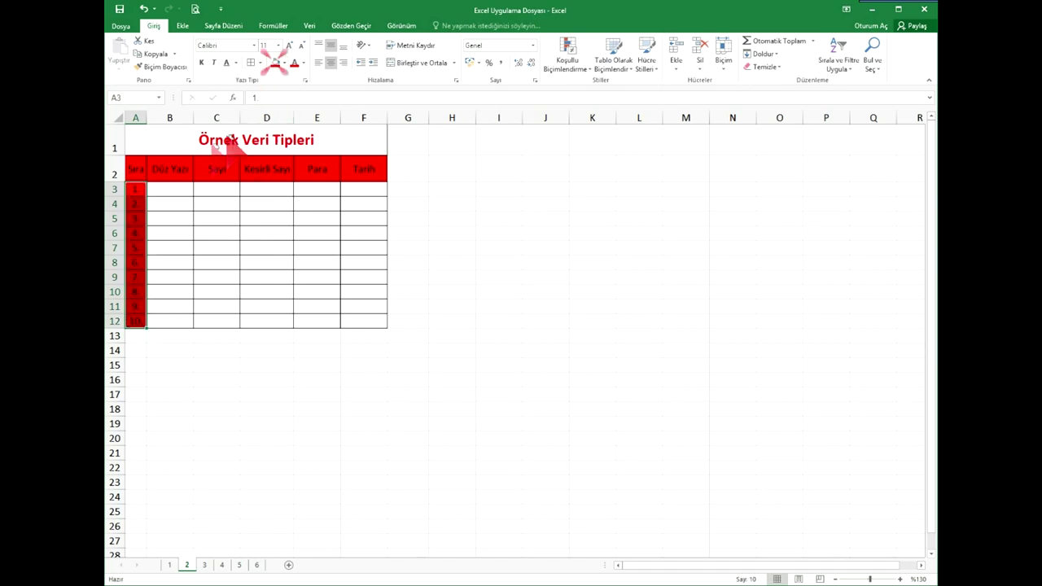
Step: Make the header row and Sıra number text white and bold
left_click_drag(143, 173, 381, 173)
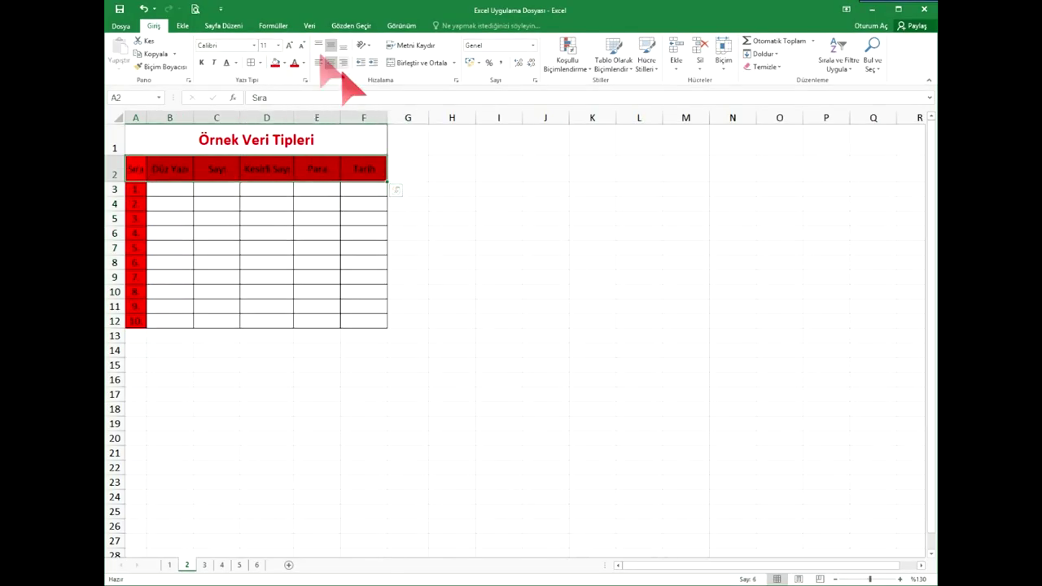
left_click(303, 63)
left_click(297, 104)
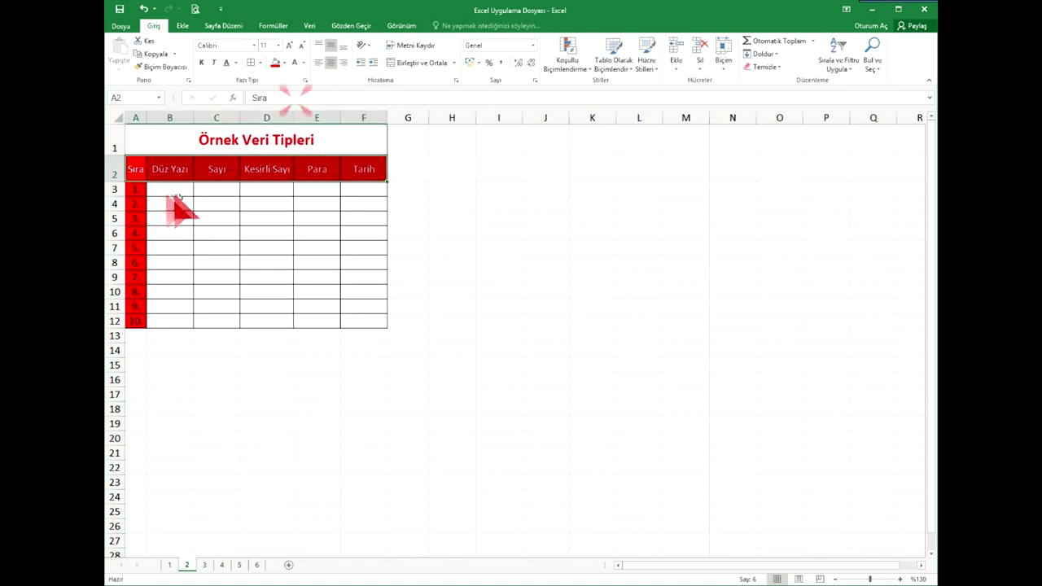
left_click_drag(143, 193, 135, 321)
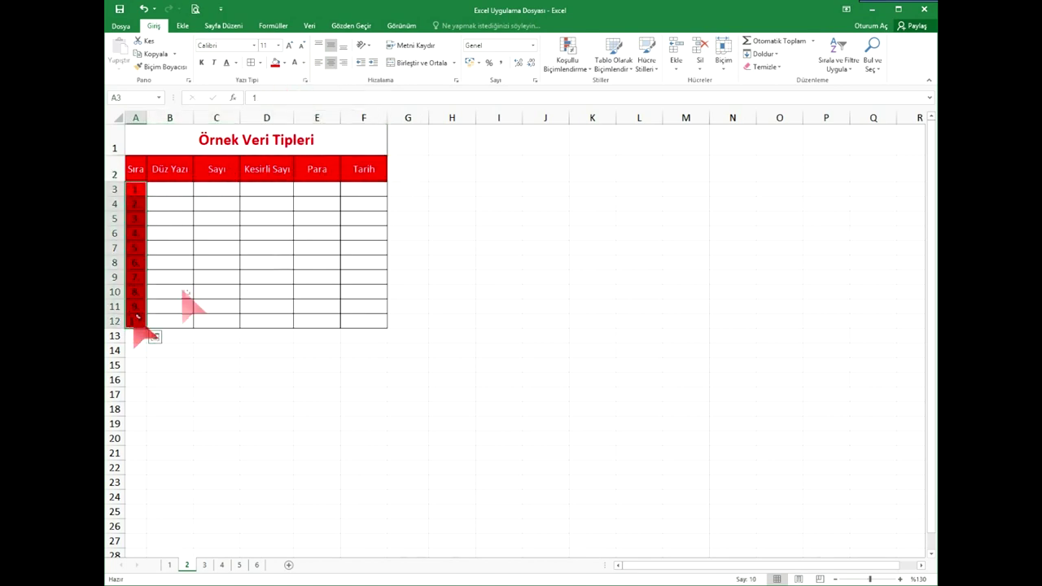
left_click(294, 63)
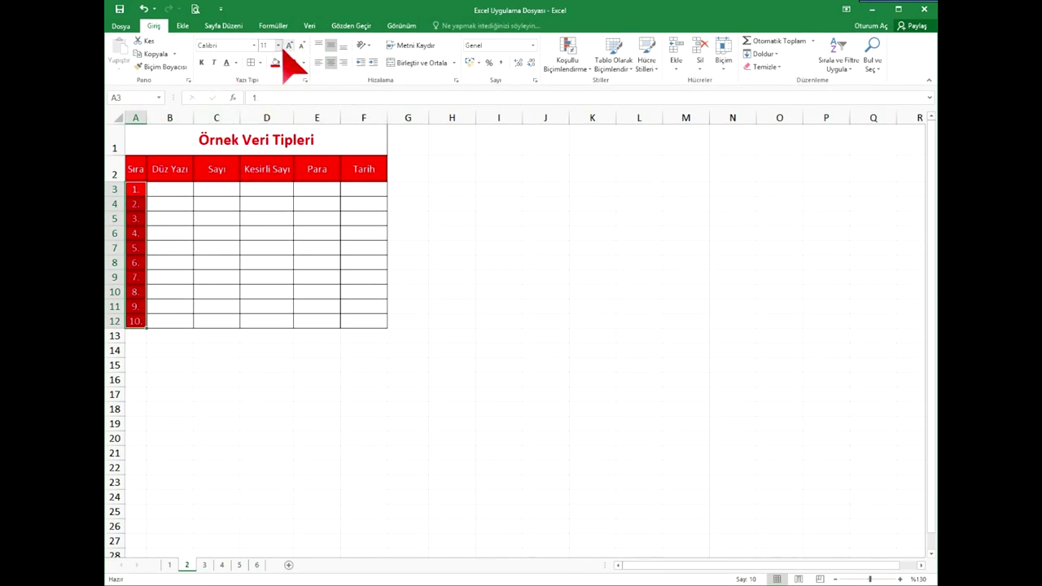
left_click(202, 63)
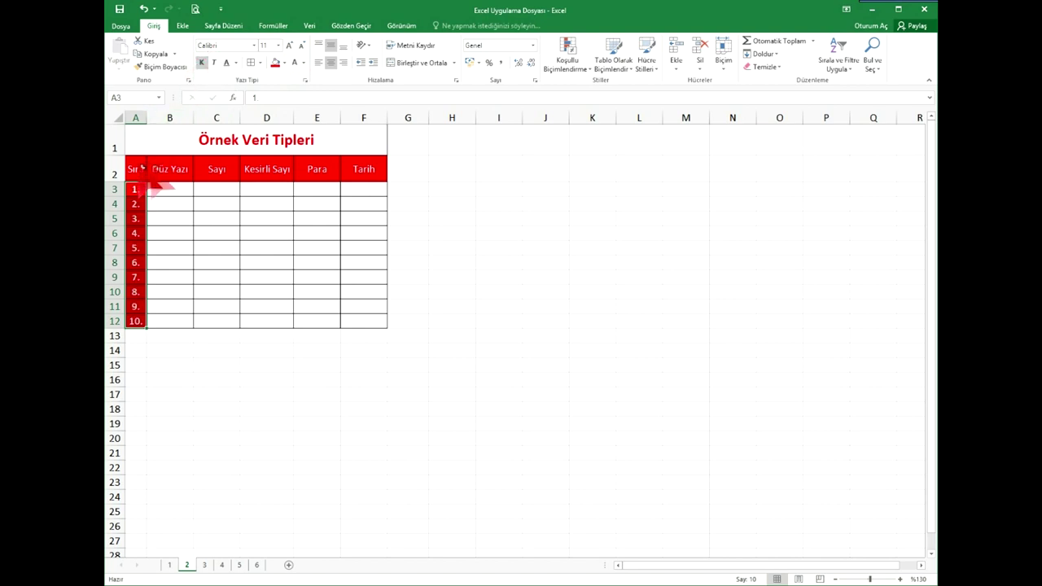
left_click_drag(143, 169, 364, 170)
left_click(201, 63)
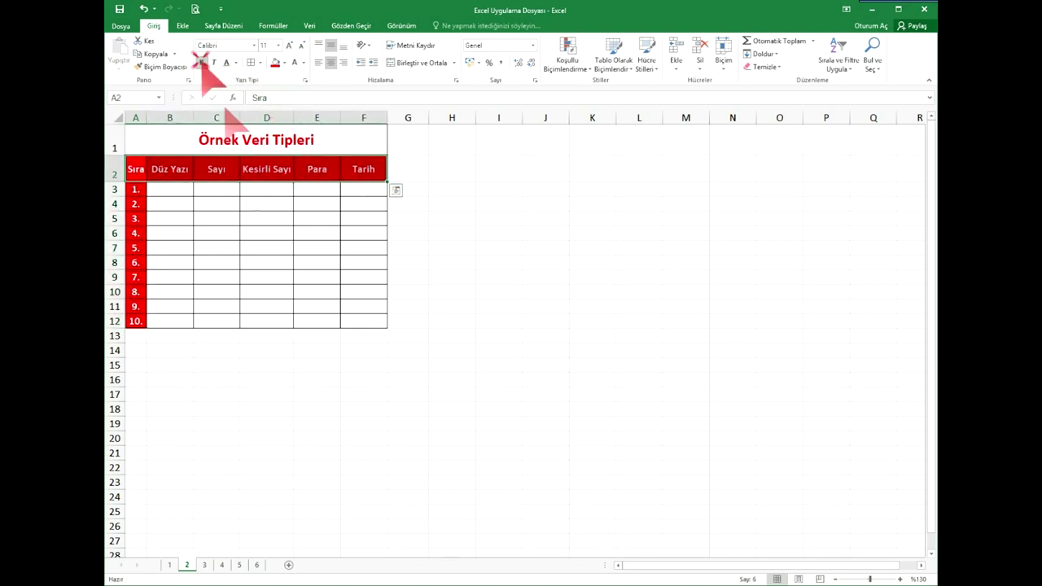
left_click(274, 269)
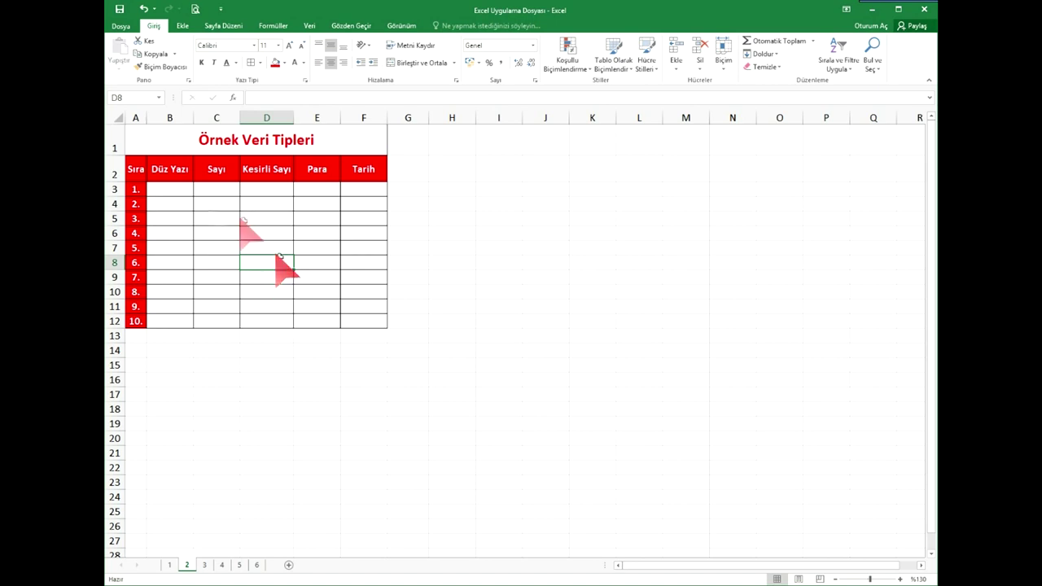
Step: Fill B4:F4, B6:F6, B8:F8, B10:F10 and B12:F12 with light grey
left_click_drag(147, 205, 364, 205)
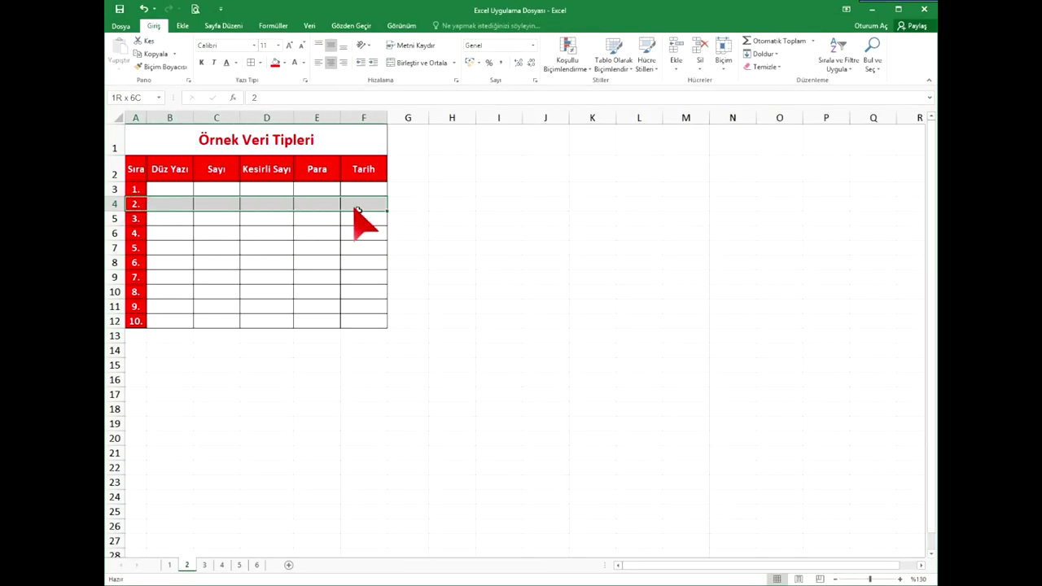
left_click(356, 234, "ctrl")
mouse_move(331, 239)
left_mouse_down()
mouse_move(163, 242)
mouse_move(237, 266)
mouse_move(358, 265)
mouse_move(171, 295)
mouse_move(364, 321)
mouse_move(191, 320)
mouse_move(356, 291)
mouse_move(171, 262)
mouse_move(348, 238)
mouse_move(168, 205)
left_mouse_up()
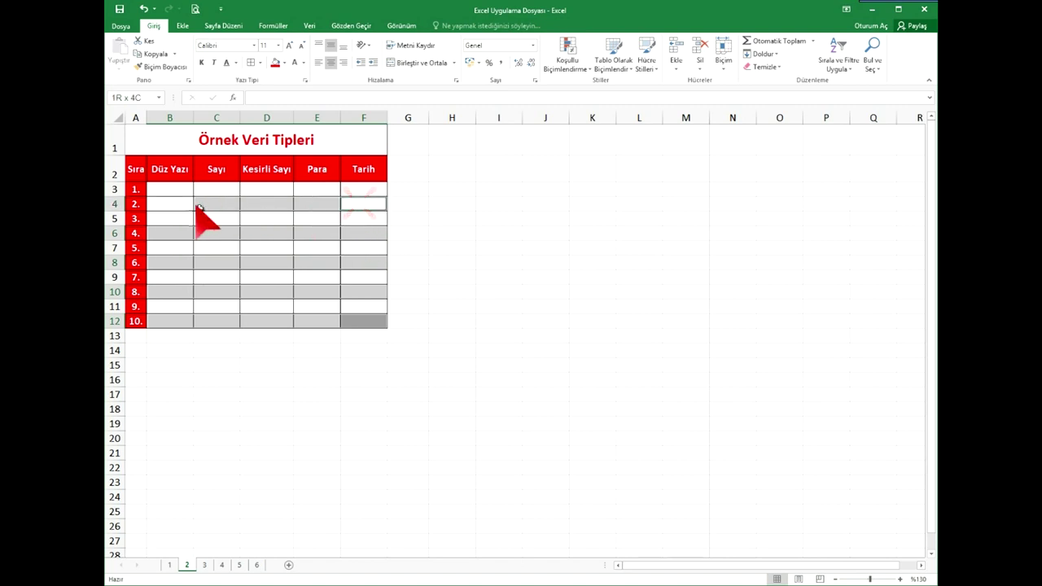
left_click(284, 62)
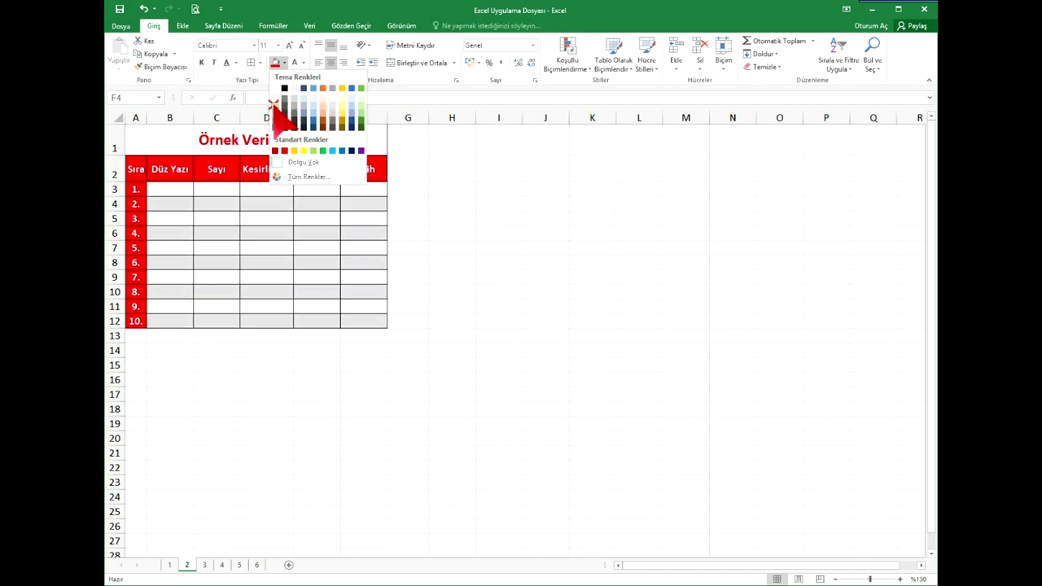
left_click(274, 101)
left_click(261, 244)
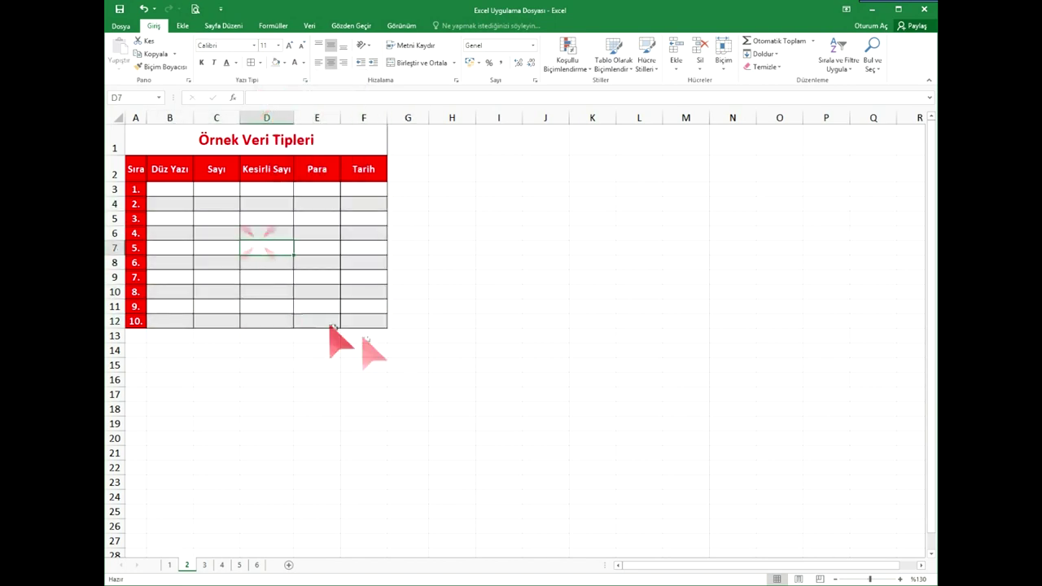
left_click(429, 379)
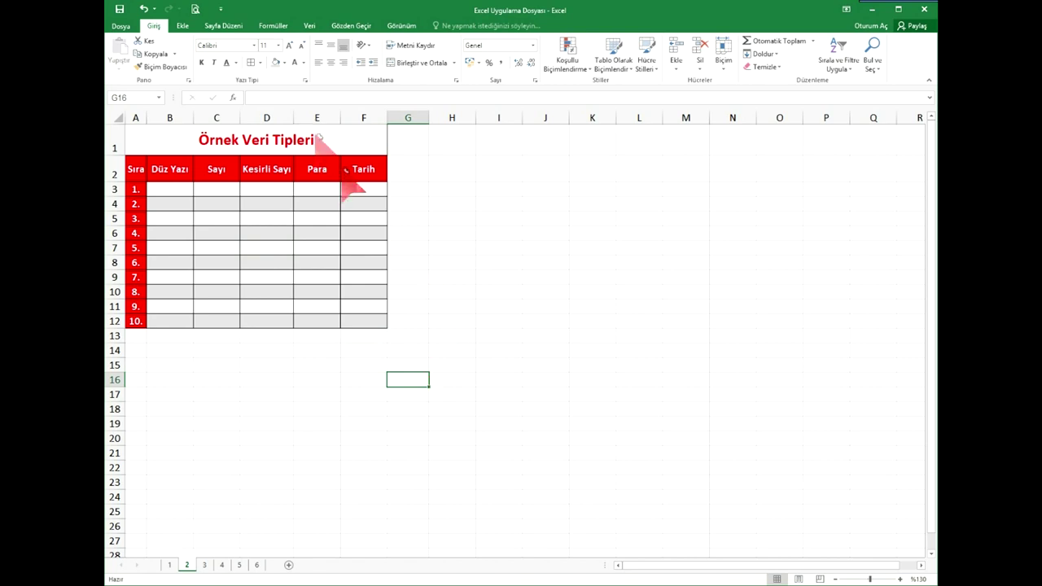
left_click(261, 63)
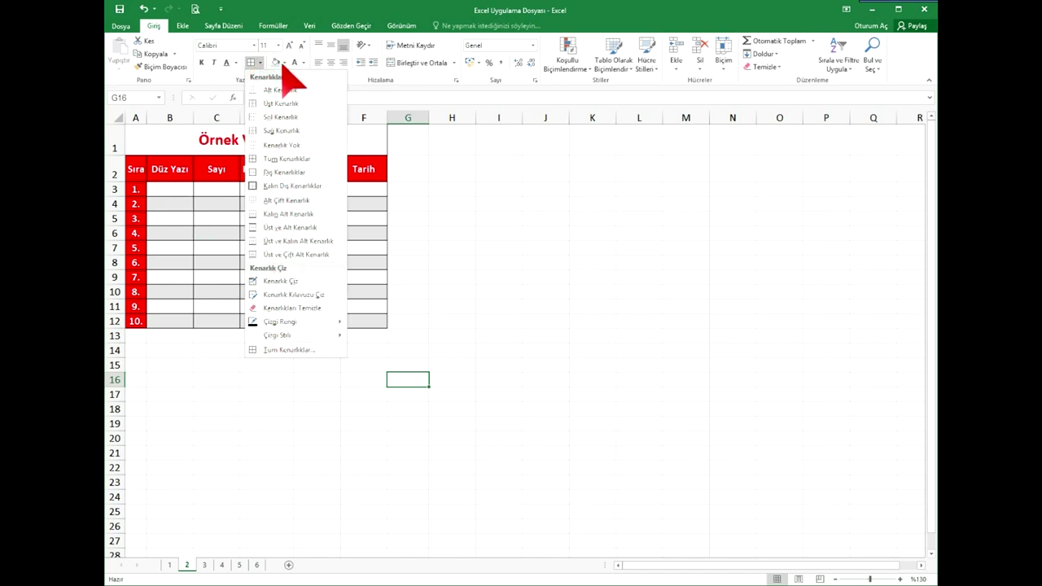
left_click(324, 16)
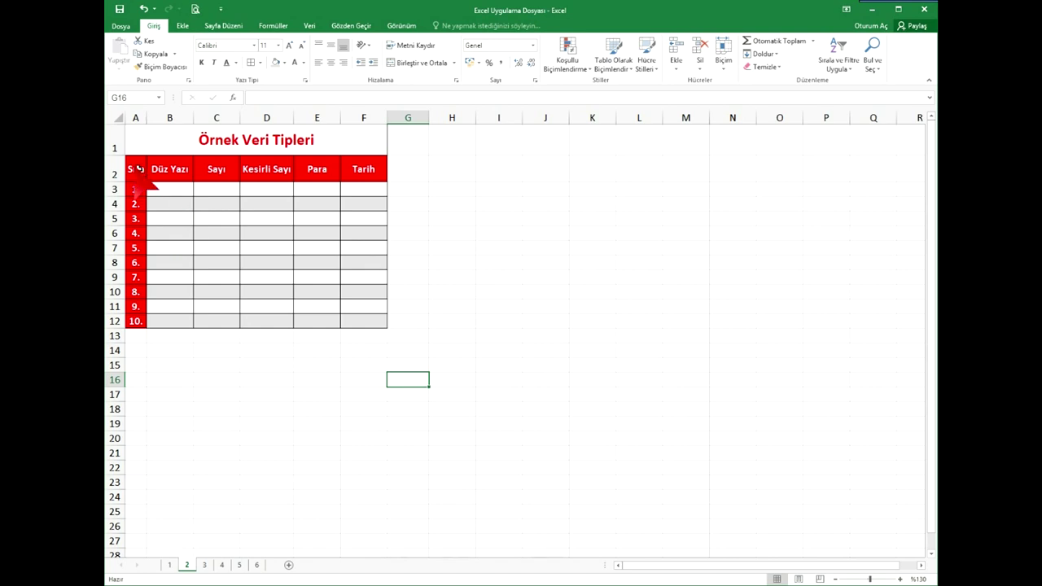
left_click_drag(139, 169, 366, 173)
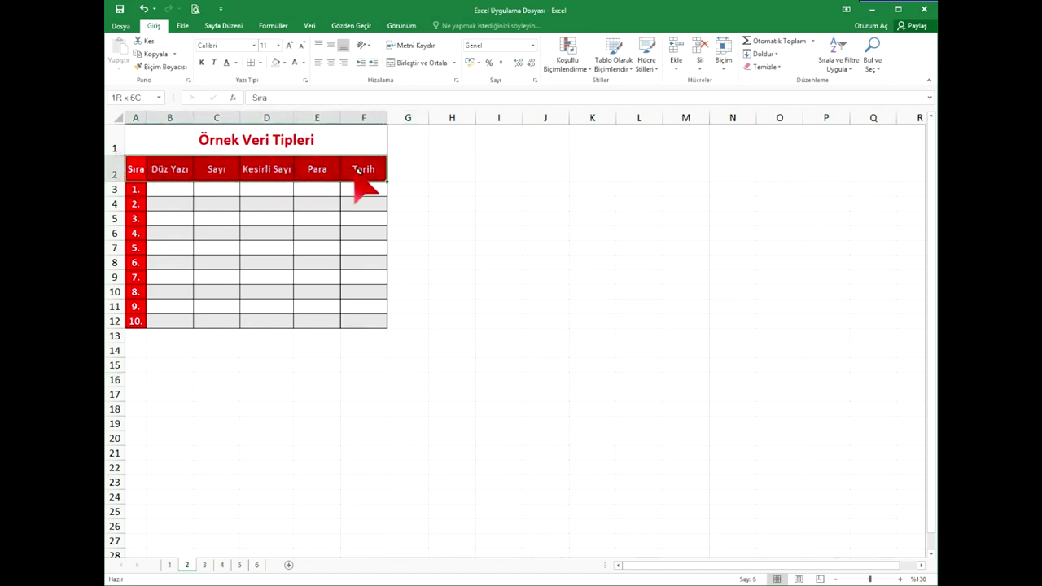
left_click(260, 63)
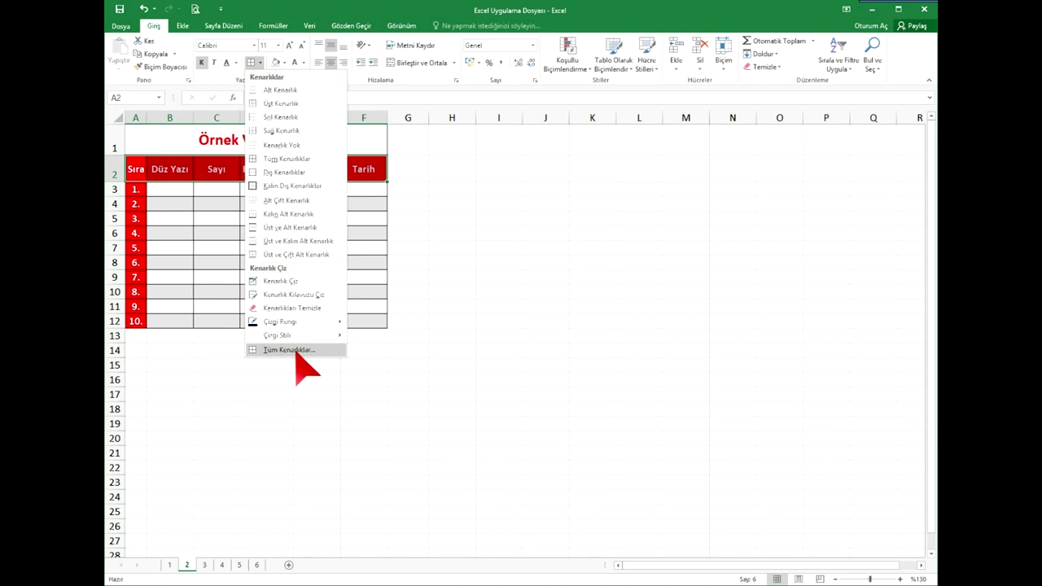
left_click(289, 350)
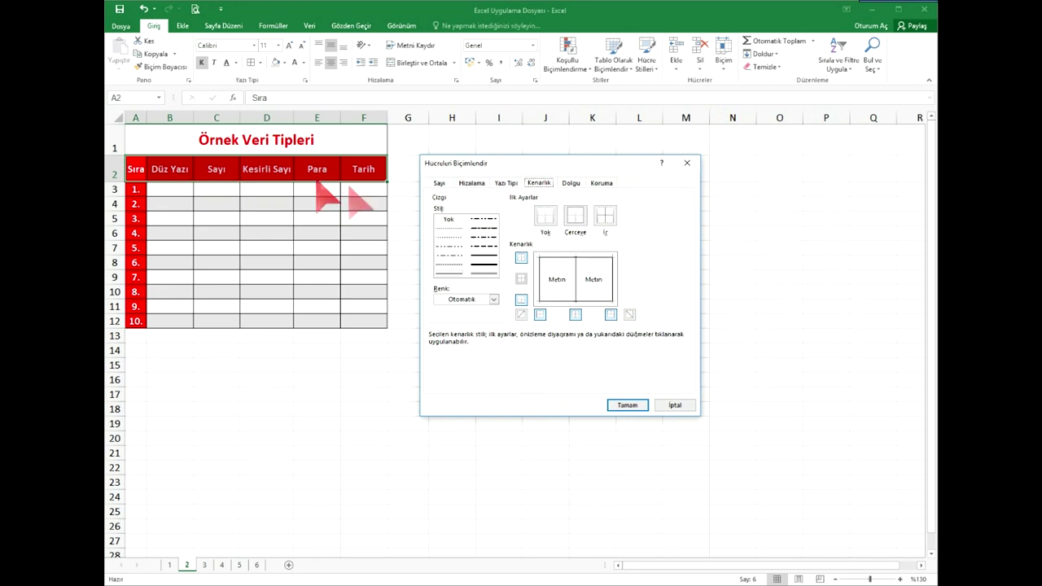
left_click(493, 299)
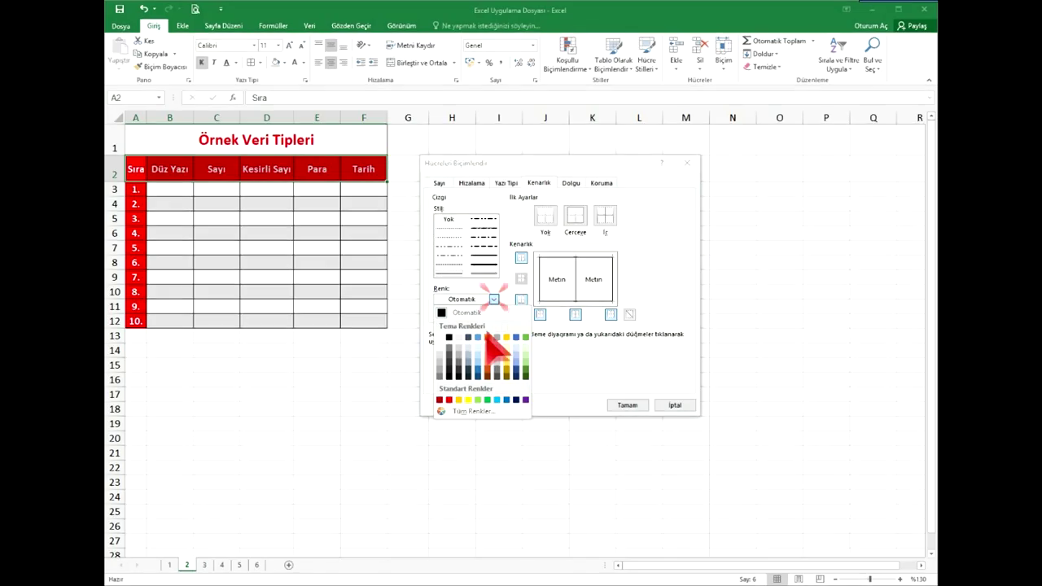
left_click(468, 400)
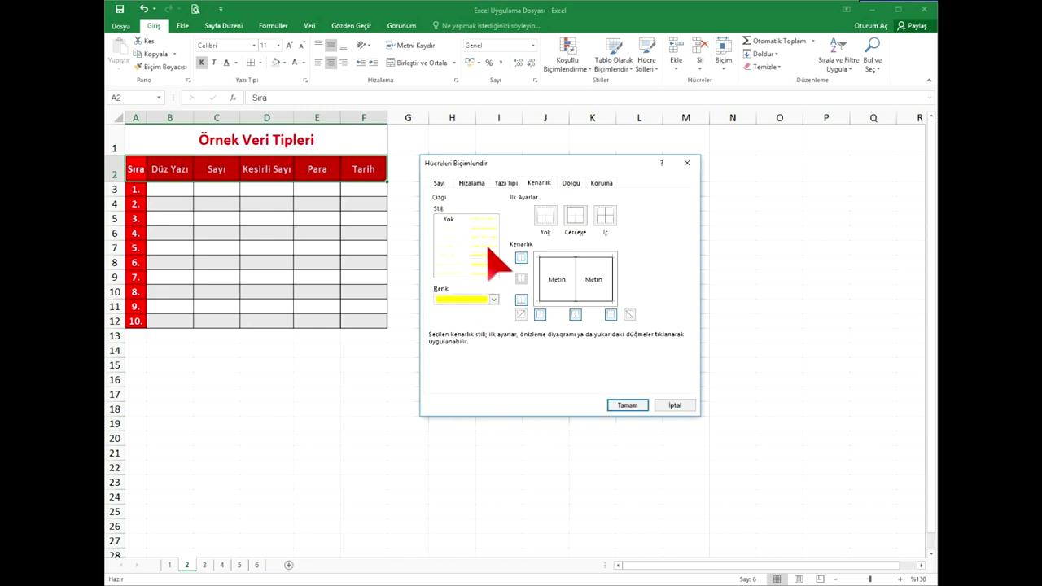
left_click(626, 405)
Step: Give A2:F2 yellow top, bottom and inside vertical borders through More Borders
left_click(141, 176)
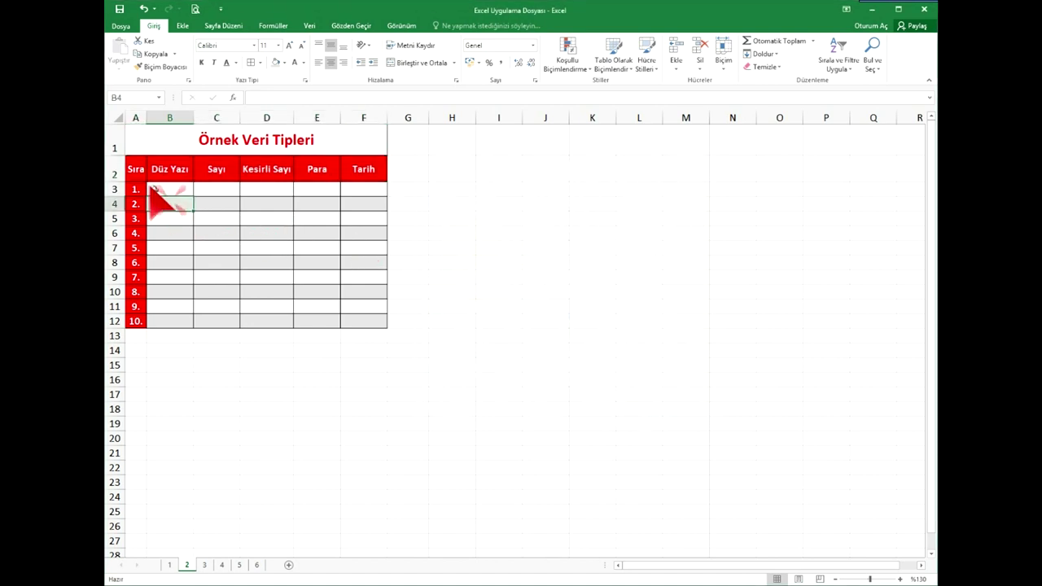
left_click_drag(143, 175, 363, 173)
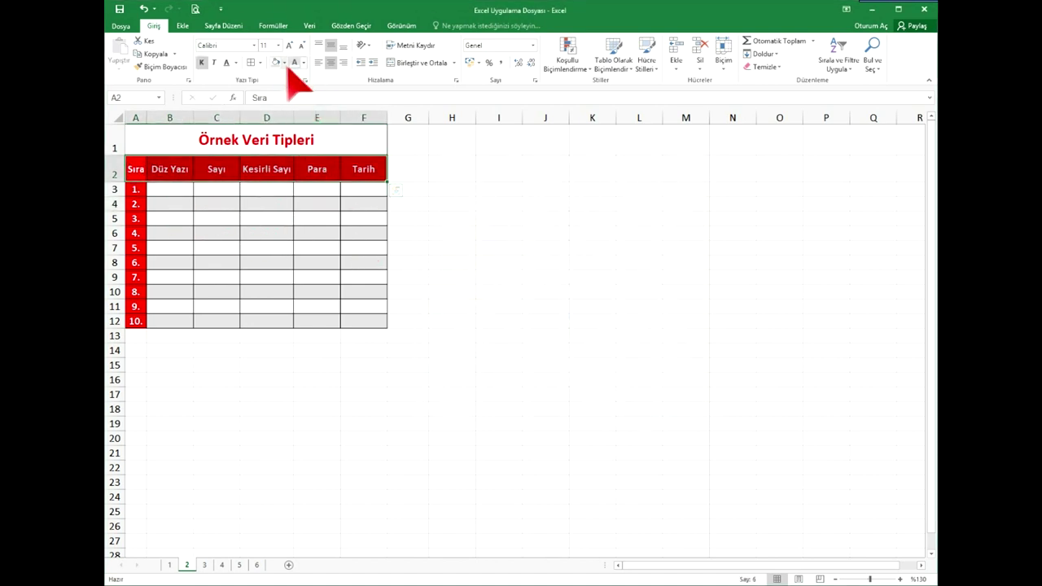
left_click(259, 62)
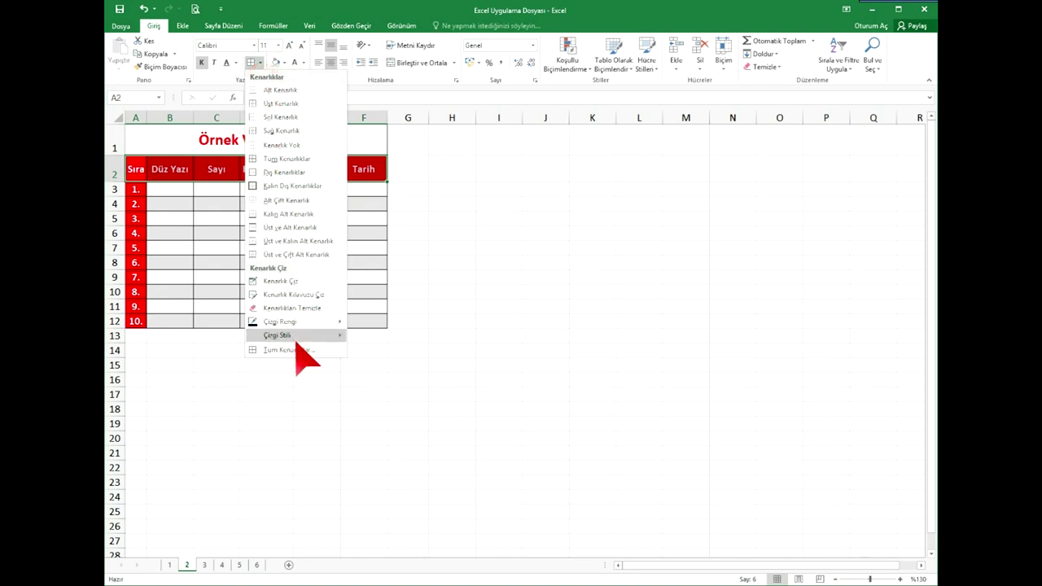
left_click(295, 336)
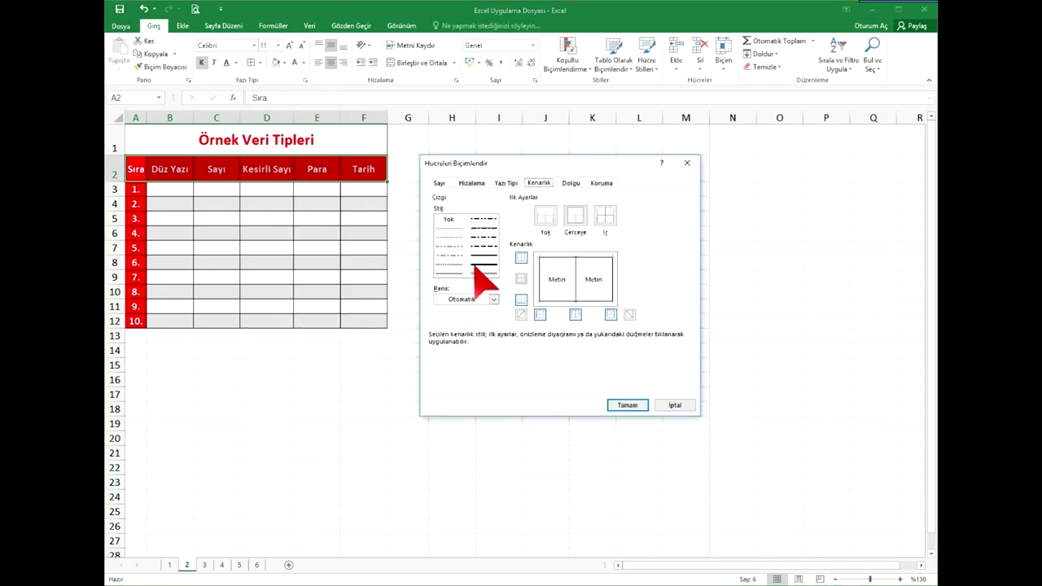
left_click(493, 298)
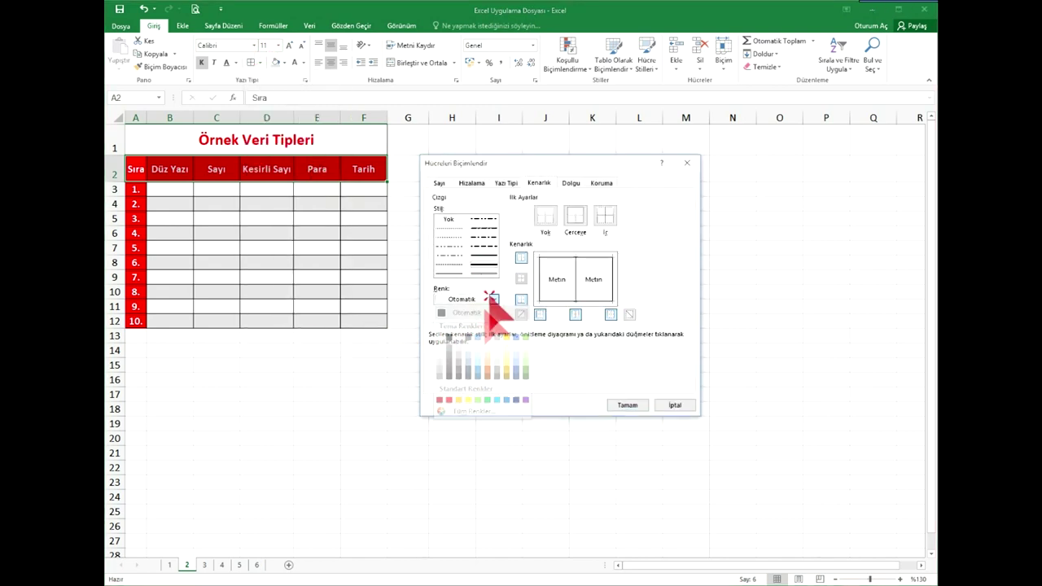
left_click(469, 402)
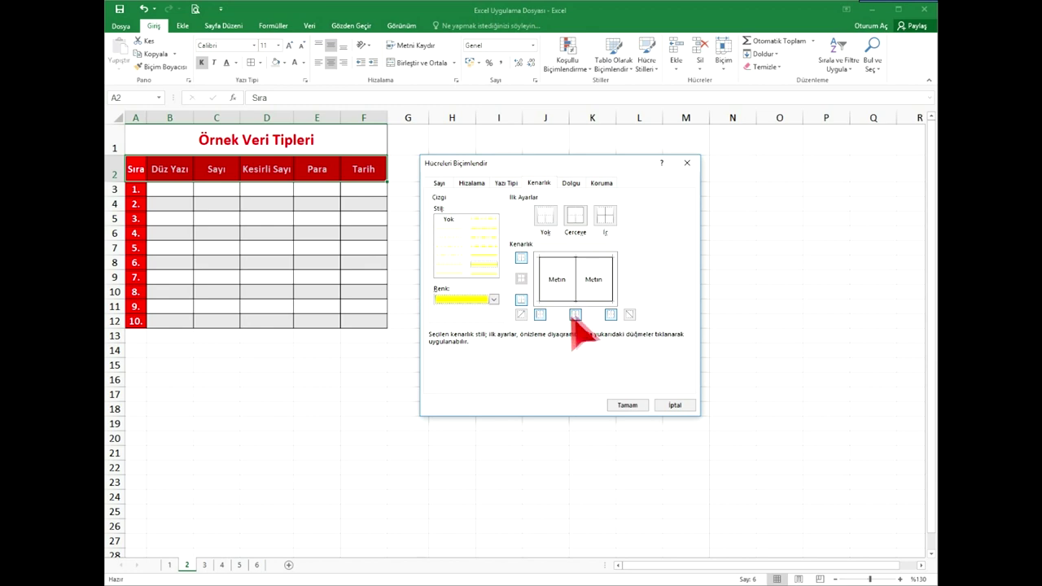
left_click(521, 258)
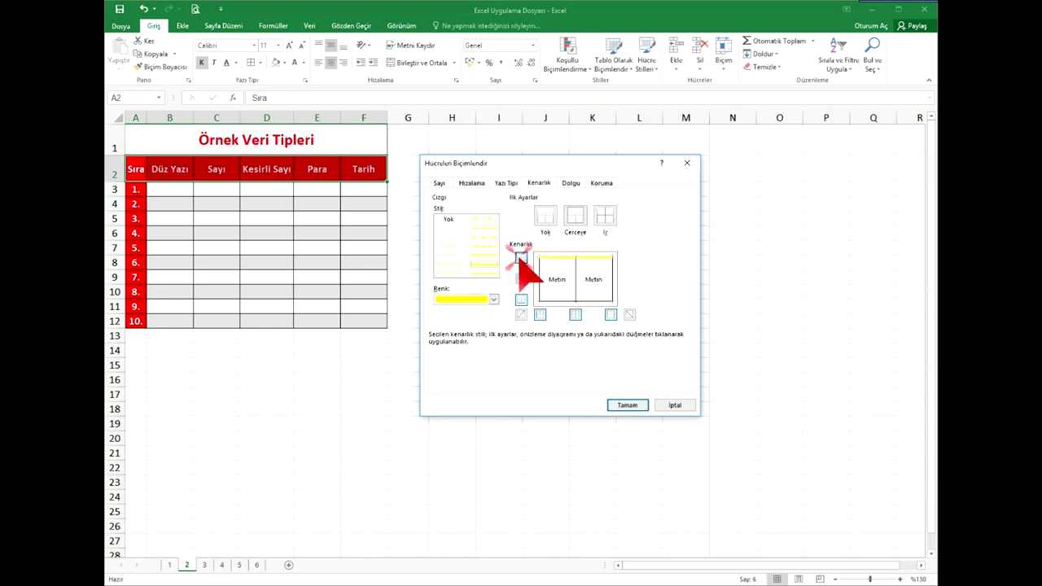
left_click(520, 299)
left_click(575, 314)
left_click(627, 405)
left_click(375, 276)
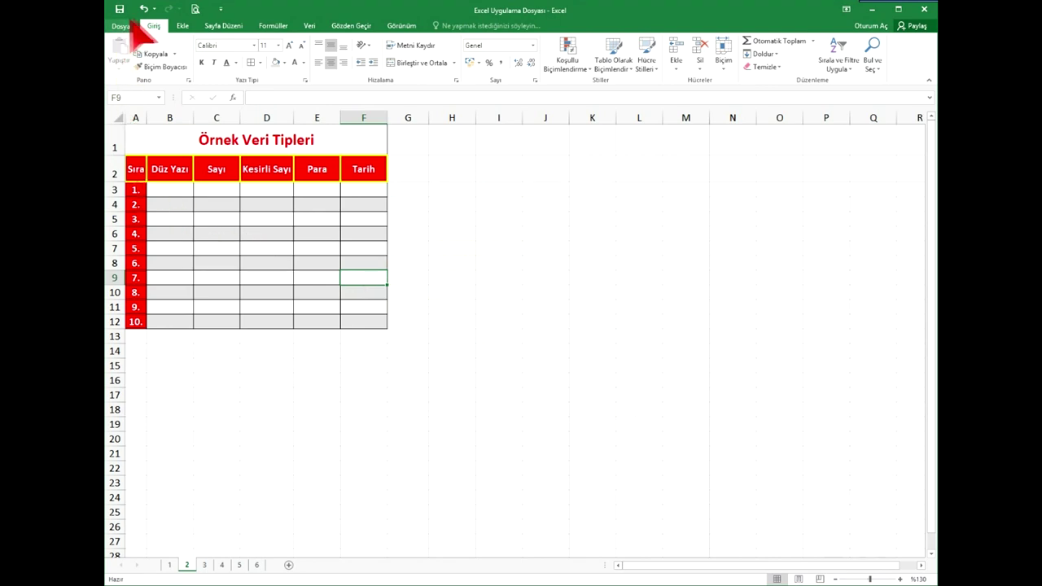
Step: Apply yellow outline, inside and right borders to A3:A12 in Format Cells > Kenarlık
left_click_drag(138, 192, 140, 324)
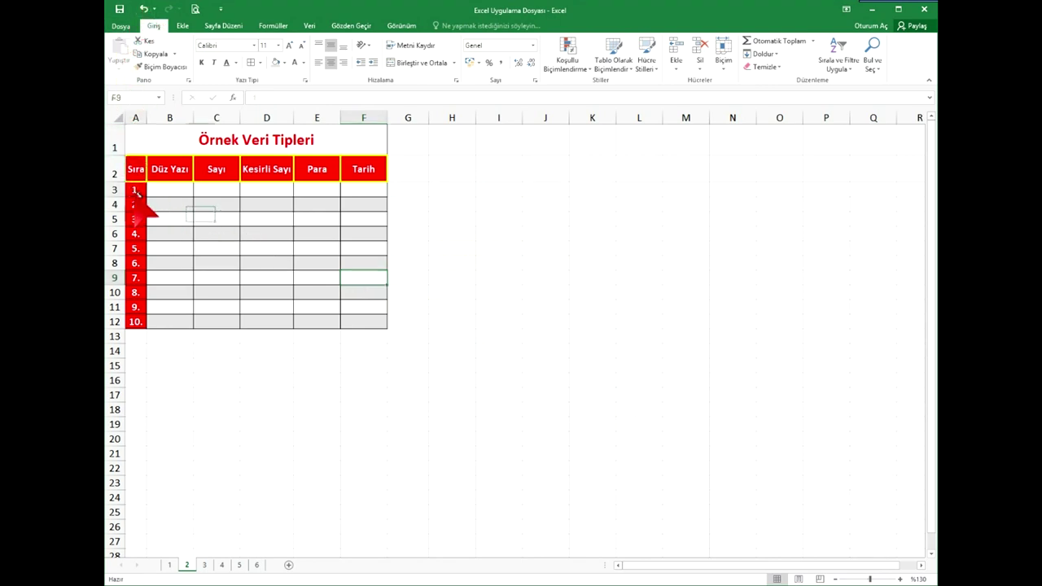
left_click(260, 63)
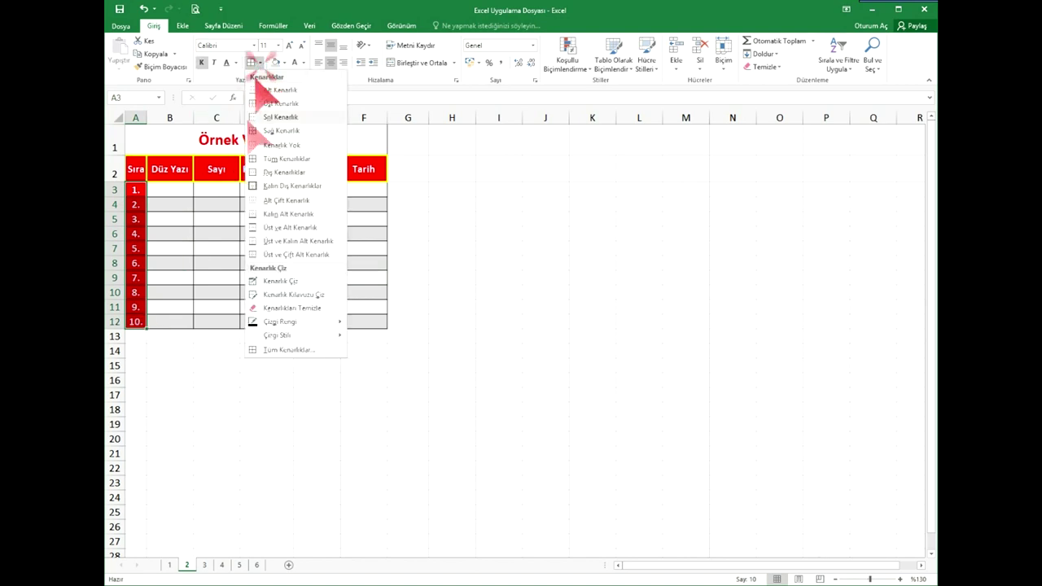
left_click(300, 355)
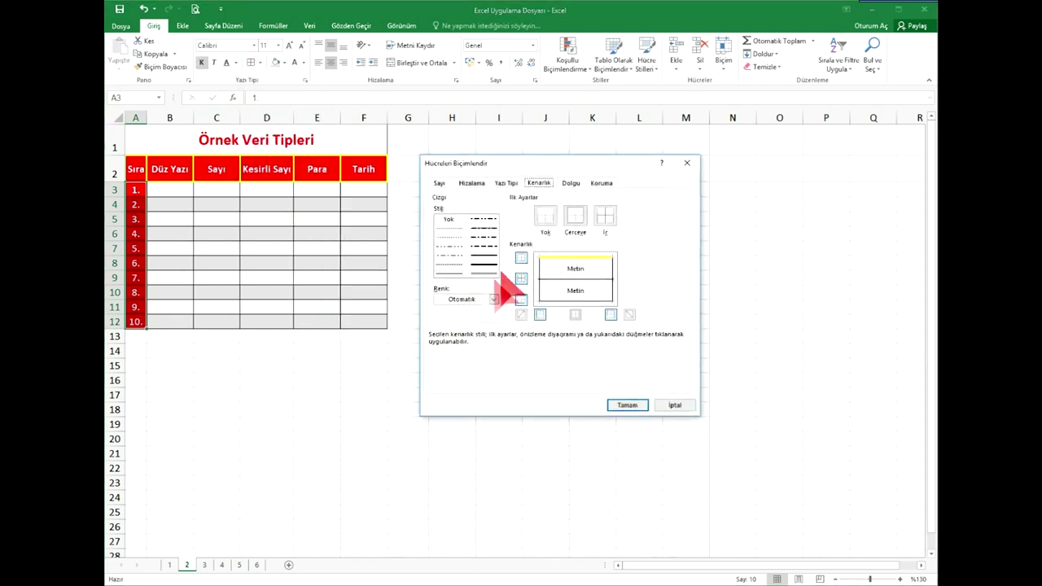
left_click(493, 299)
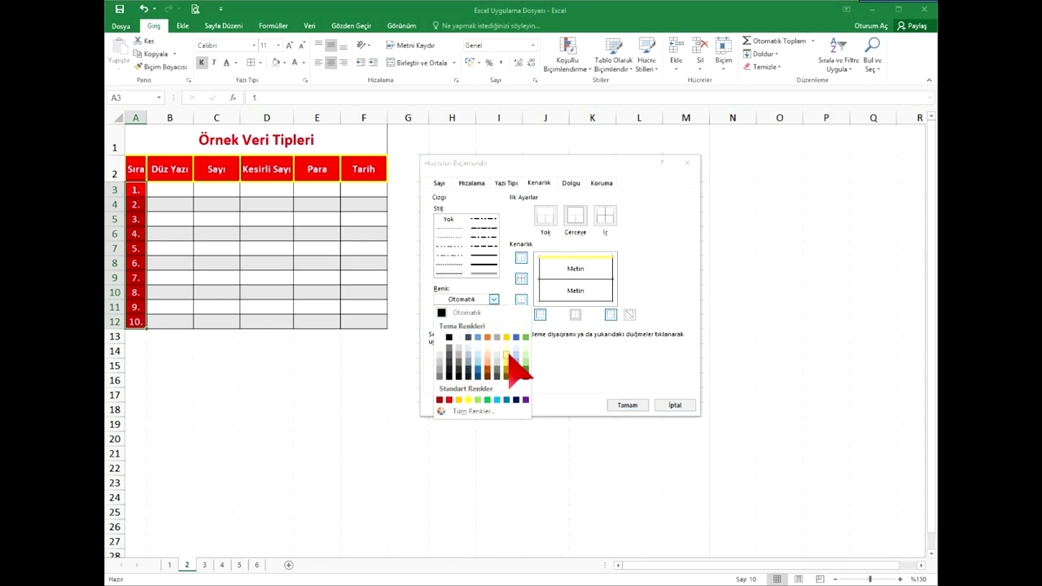
left_click(468, 399)
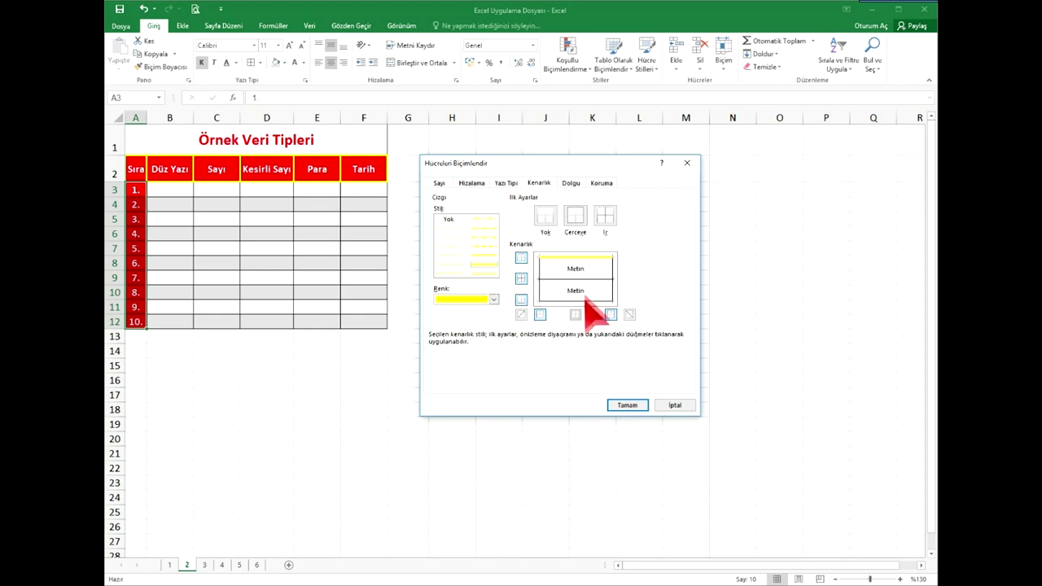
left_click(540, 314)
left_click(521, 300)
left_click(521, 279)
left_click(610, 314)
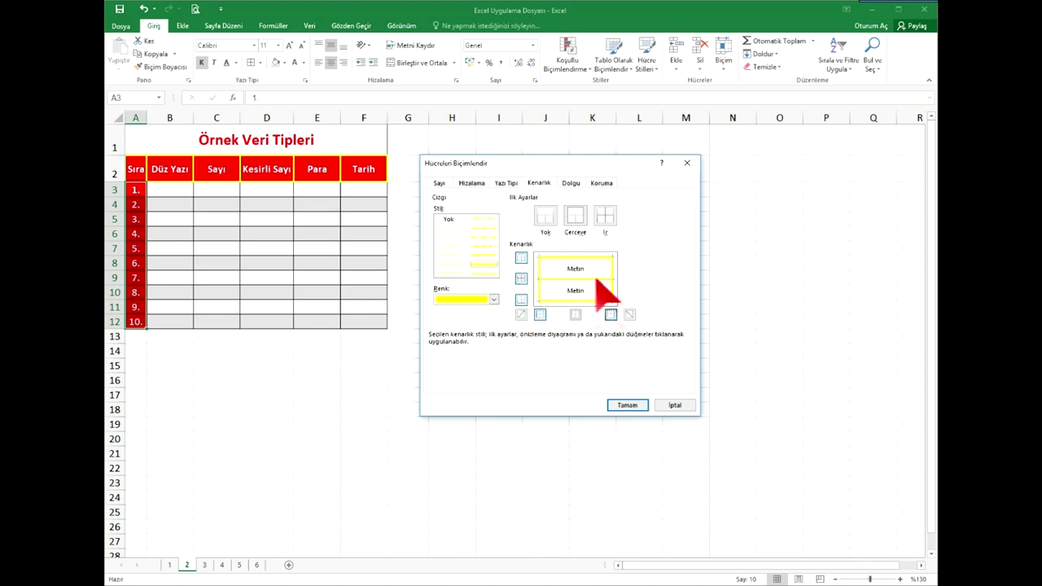
left_click(627, 404)
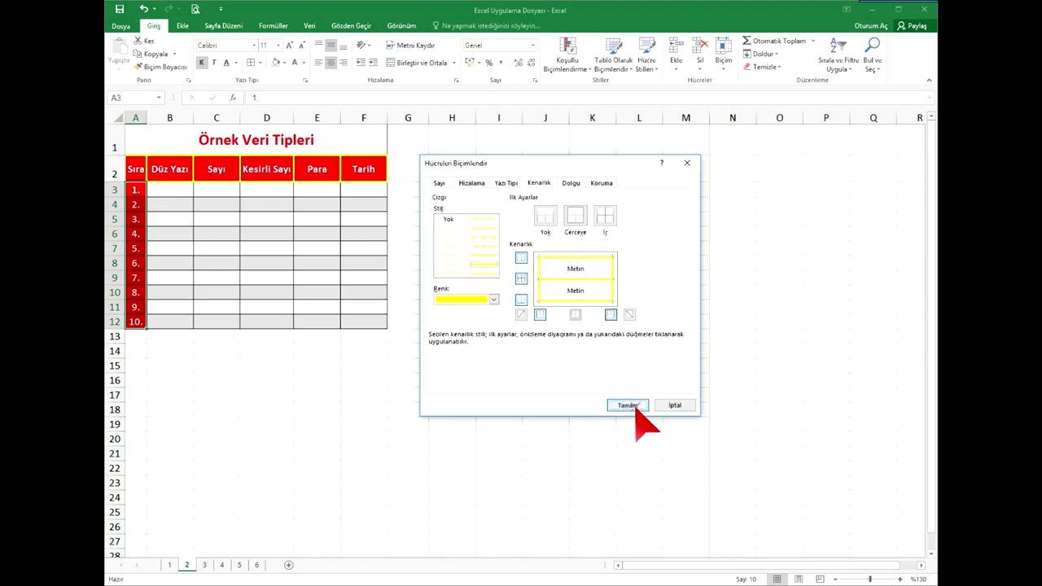
left_click(326, 274)
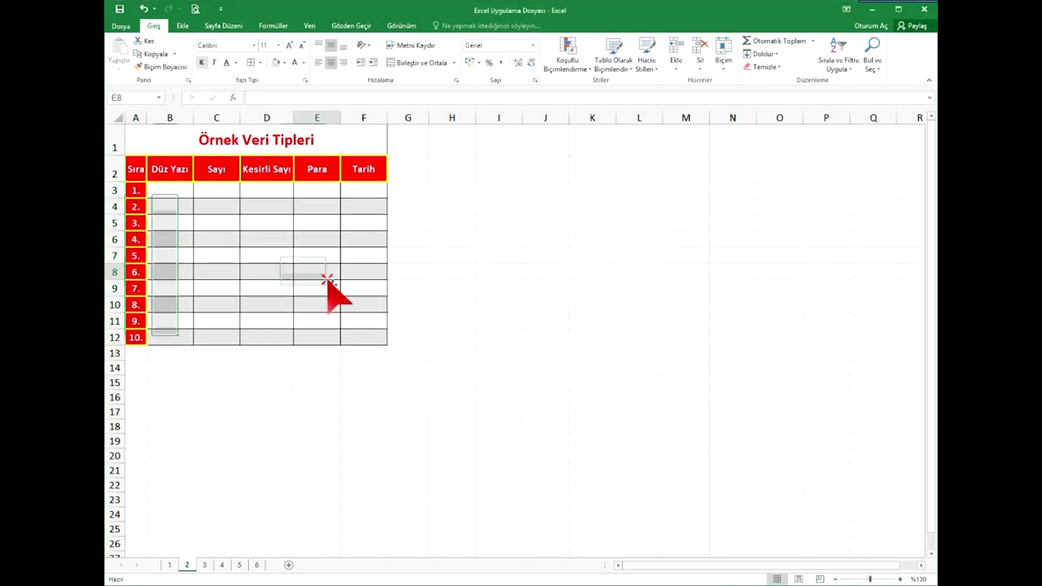
Step: Undo the last table change with Ctrl+Z, then reselect the whole table A1:F12
left_click(365, 338)
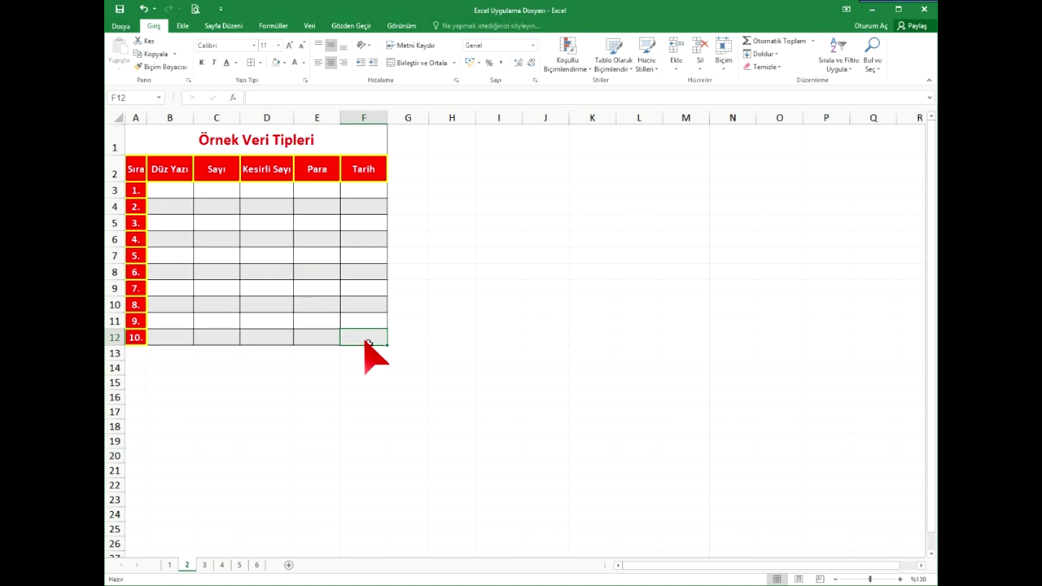
mouse_move(350, 342)
left_mouse_down()
mouse_move(181, 199)
mouse_move(137, 134)
left_mouse_up()
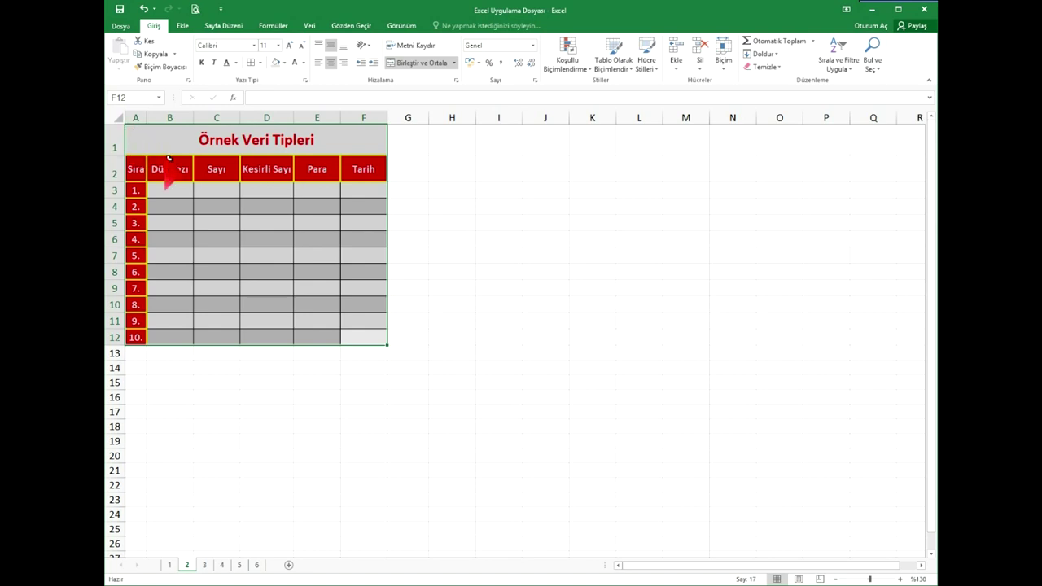
key("ctrl+z")
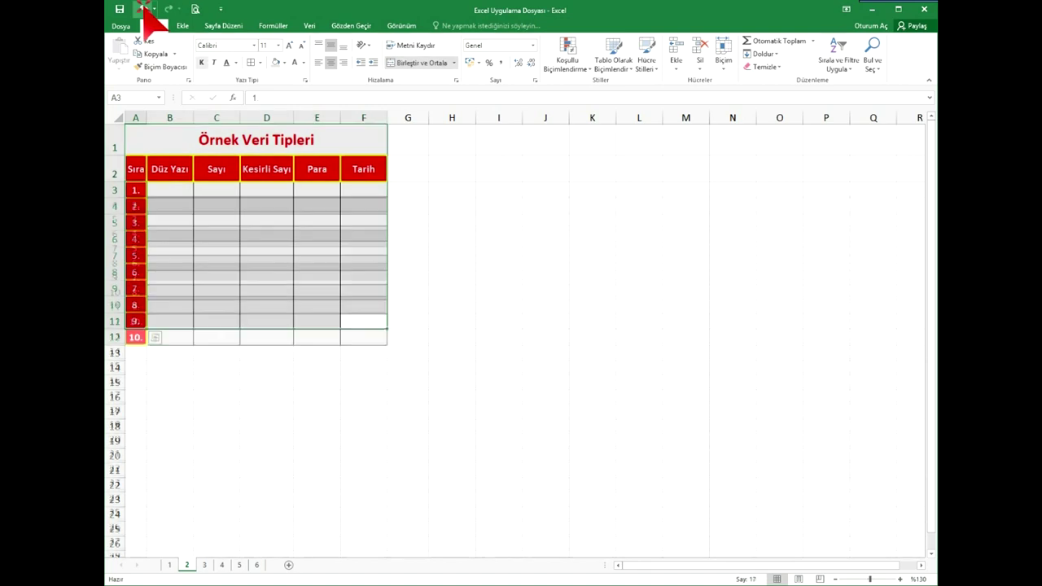
mouse_move(154, 143)
left_mouse_down()
mouse_move(244, 270)
mouse_move(332, 335)
left_mouse_up()
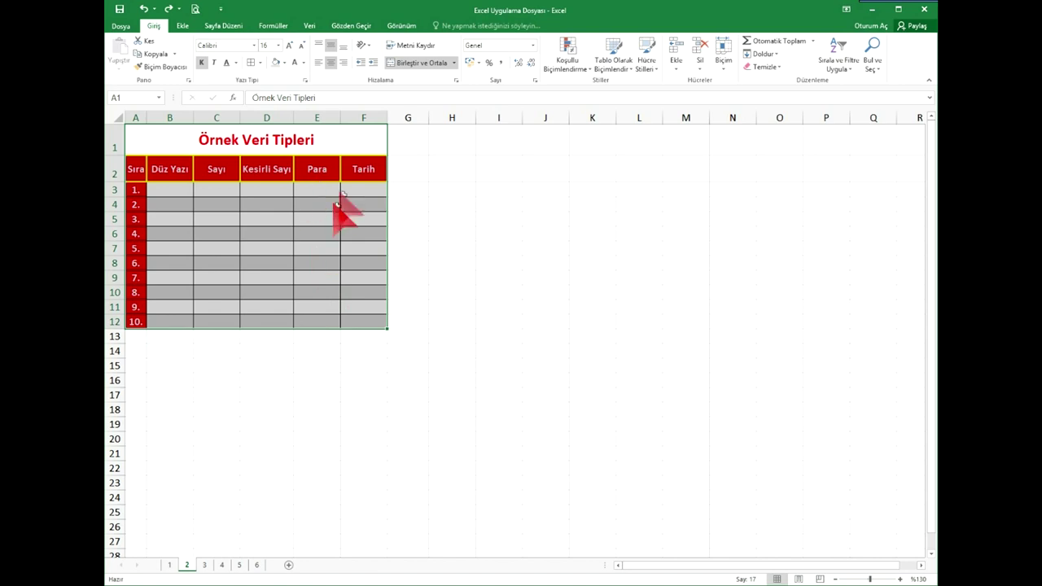
Step: Undo an accidental Tümünü Temizle, then apply Biçimleri Temizle to A1:F12
left_click(780, 67)
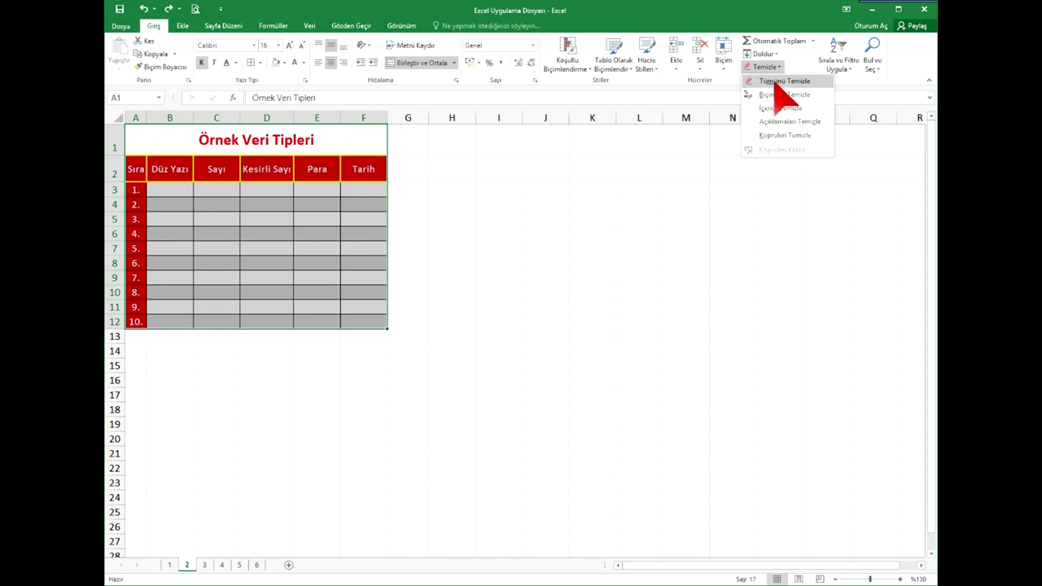
left_click(774, 81)
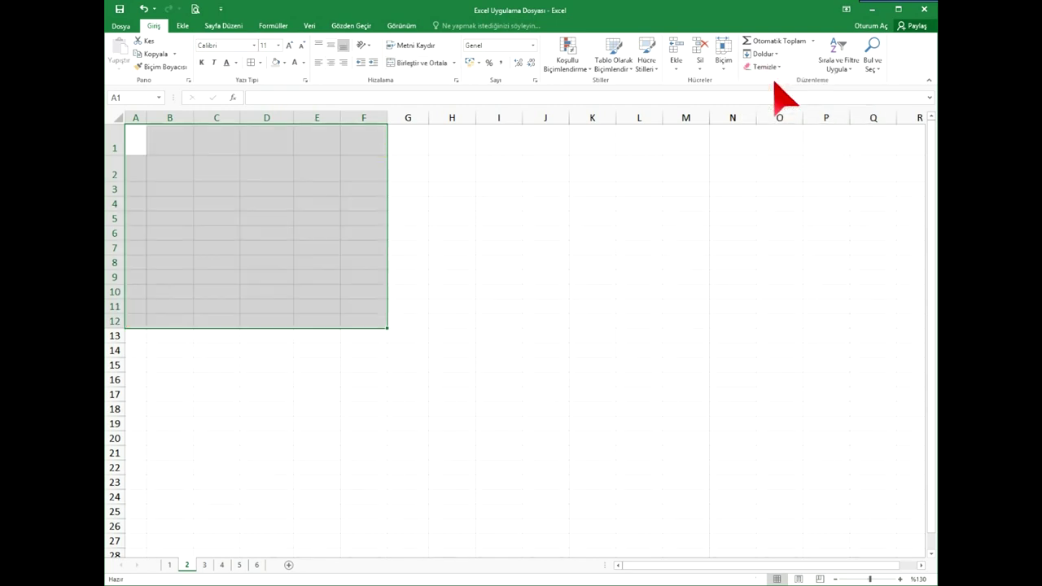
left_click(143, 8)
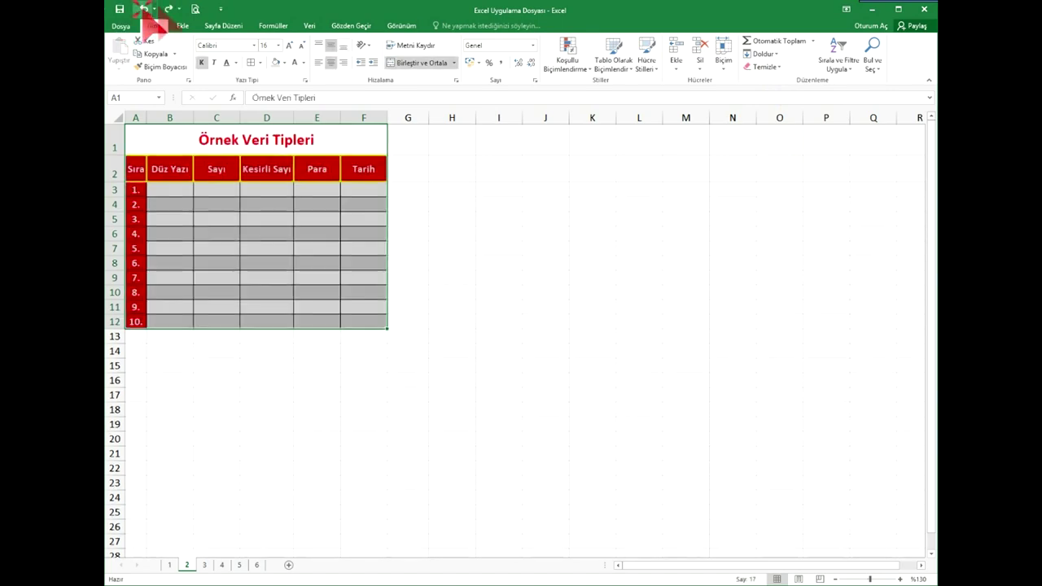
left_click(765, 67)
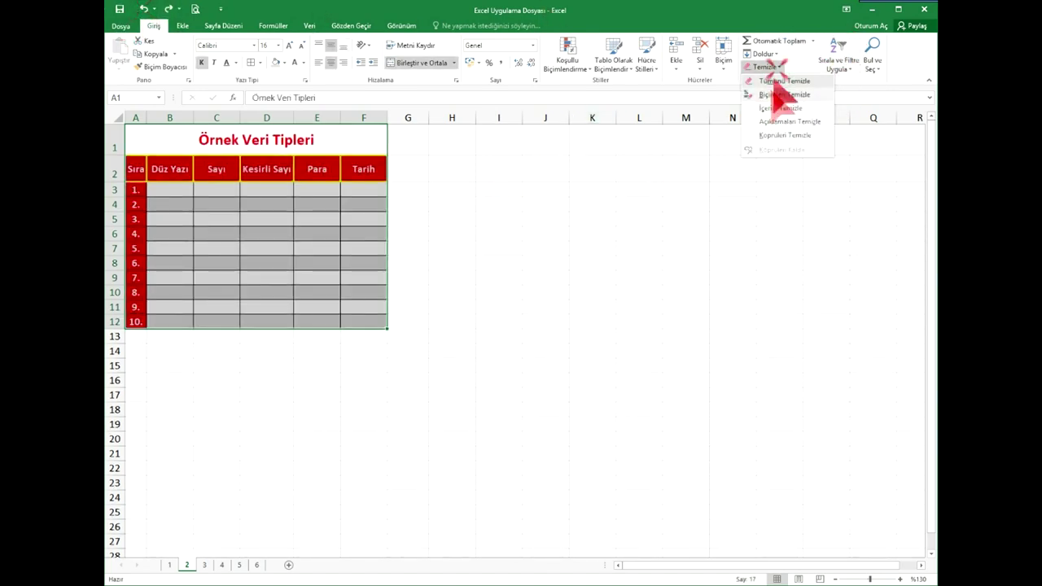
left_click(777, 96)
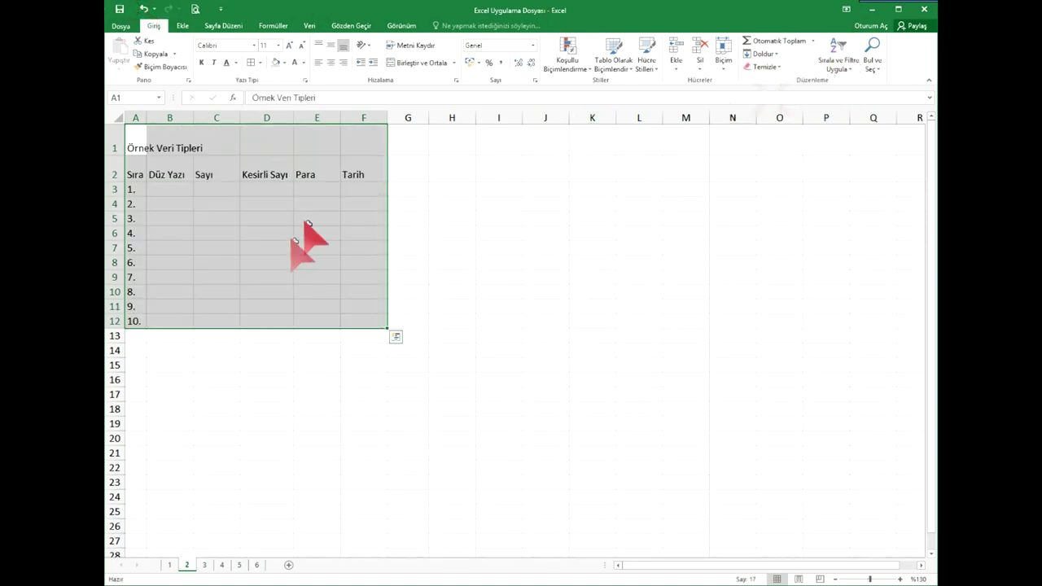
left_click(213, 234)
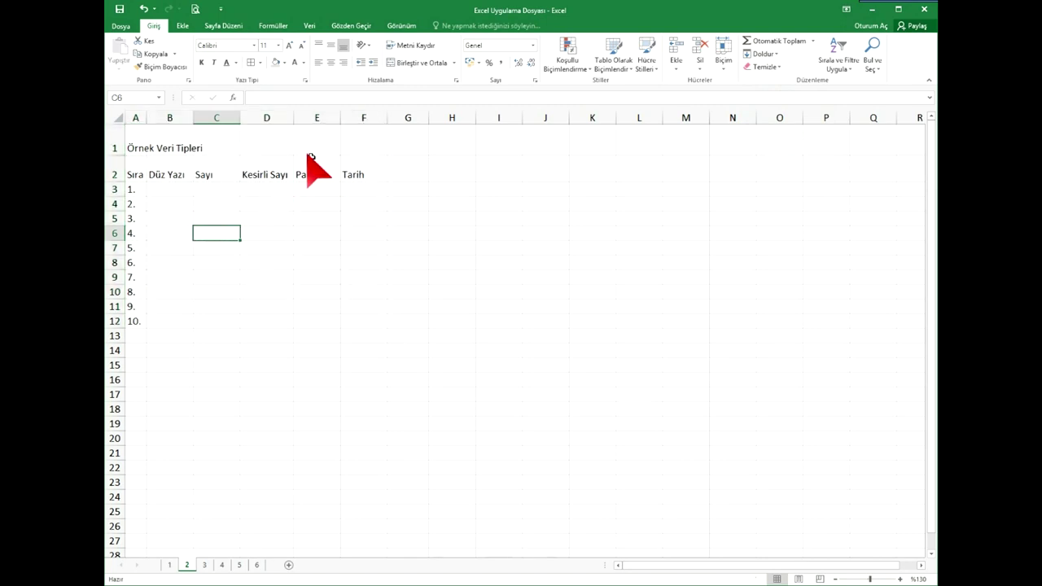
left_click_drag(133, 172, 150, 175)
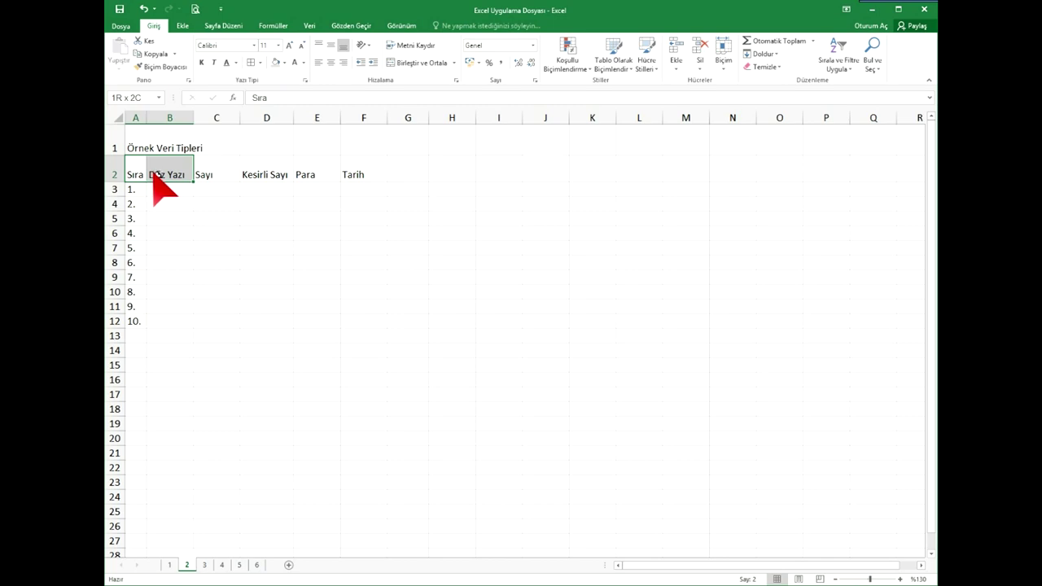
mouse_move(150, 175)
left_mouse_down()
mouse_move(217, 187)
mouse_move(296, 255)
left_mouse_up()
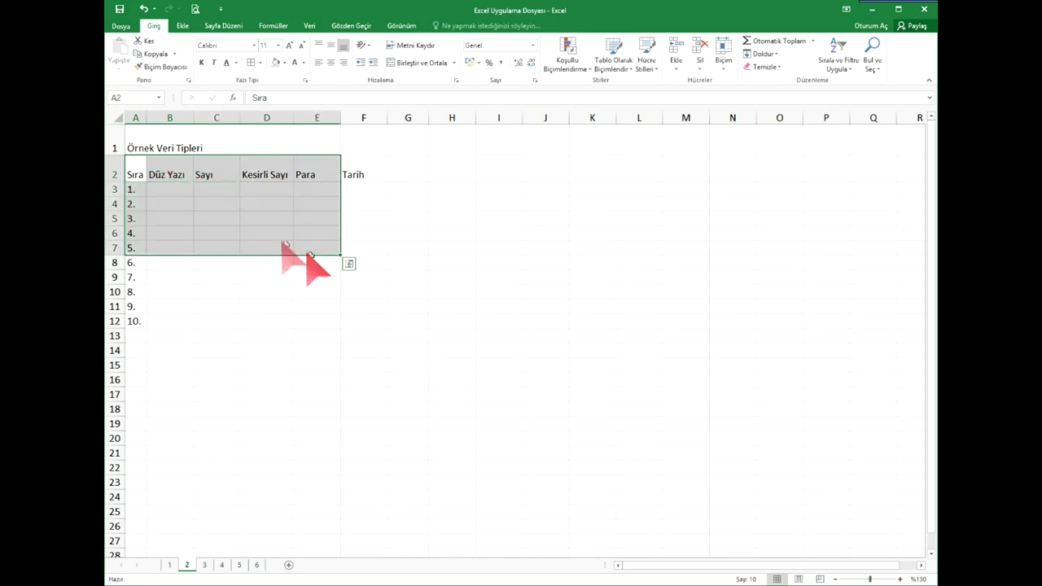
left_click_drag(150, 140, 277, 262)
left_click_drag(135, 145, 362, 150)
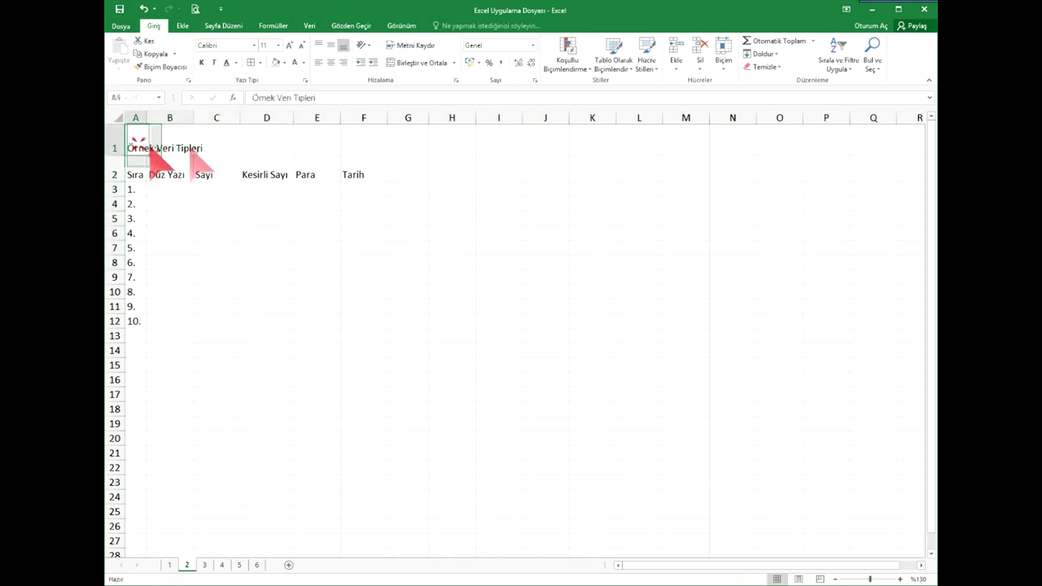
Step: Merge the title across A1:F1 and give A1:F12 thick outside and all borders
left_click(415, 63)
left_click_drag(300, 147, 291, 322)
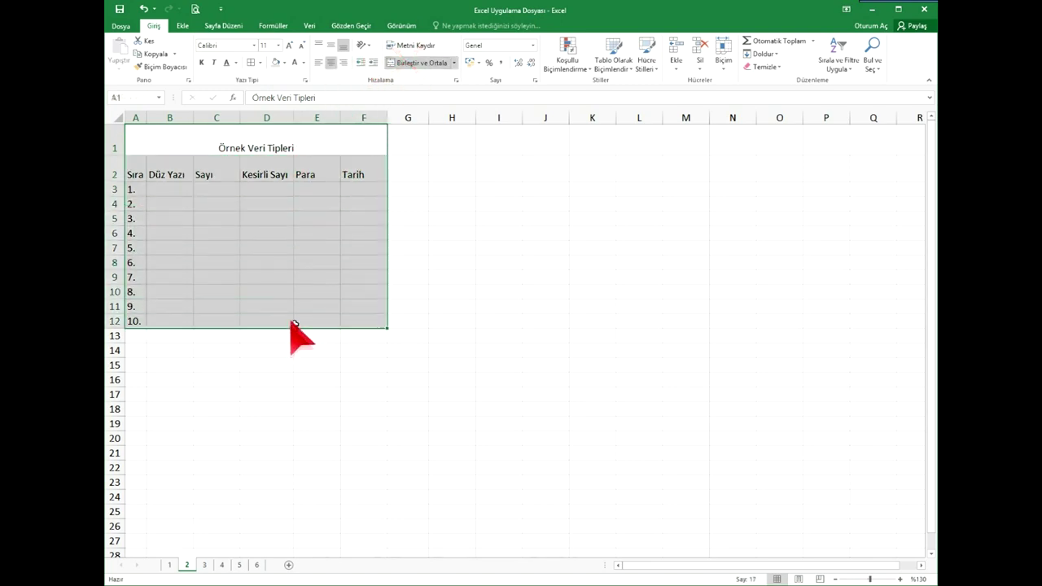
left_click(260, 63)
left_click(274, 187)
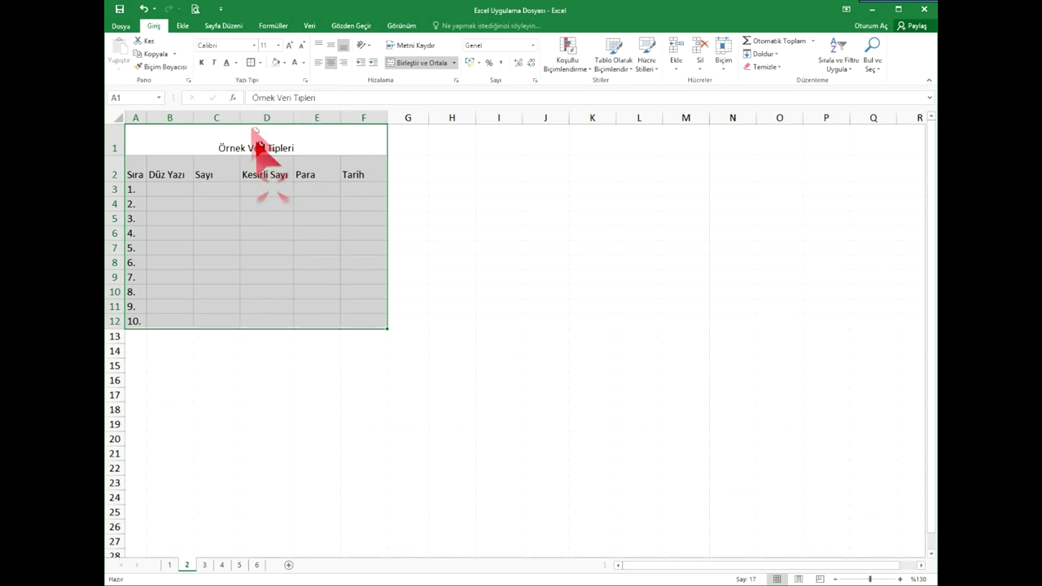
left_click(259, 63)
left_click(280, 158)
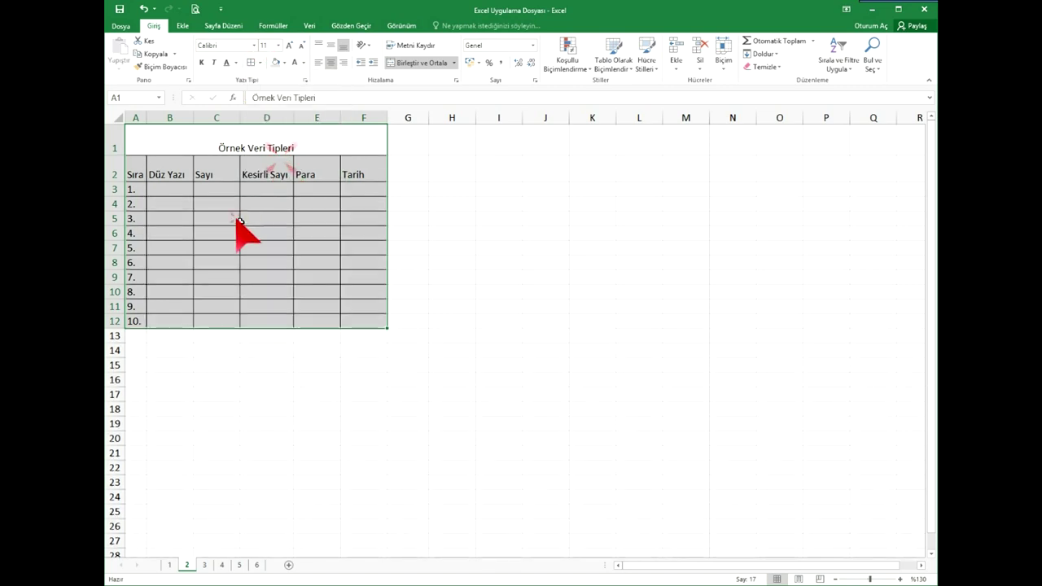
Step: Make the title bold, 16 pt and vertically centred
left_click(235, 216)
left_click(216, 140)
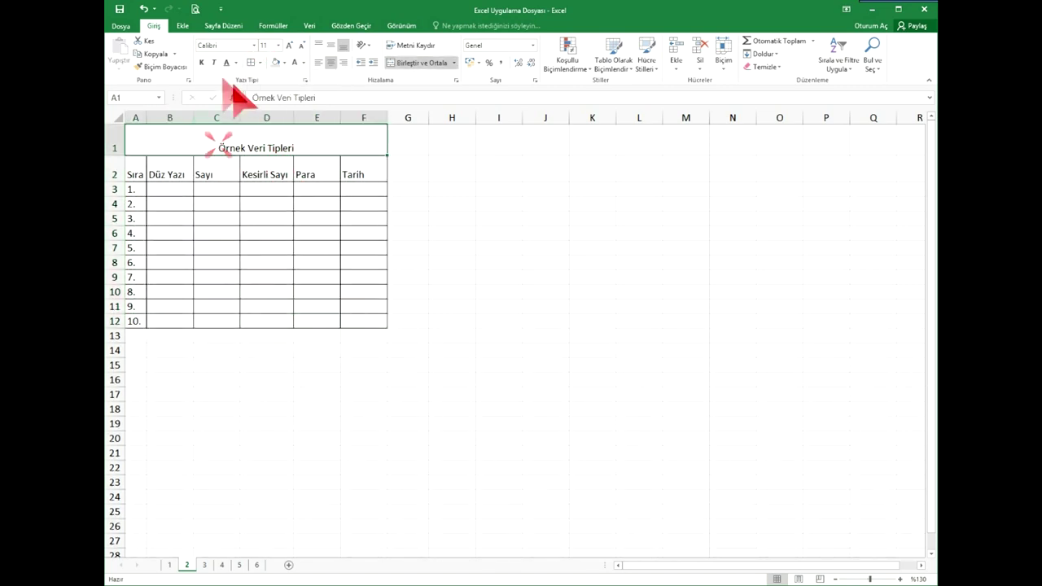
left_click(331, 45)
left_click(202, 62)
left_click(288, 45)
left_click(288, 44)
left_click(288, 45)
Step: Centre the A2:F2 headers and fill the Sıra numbering down to A12
left_click_drag(143, 172, 350, 179)
left_click(331, 44)
left_click(330, 62)
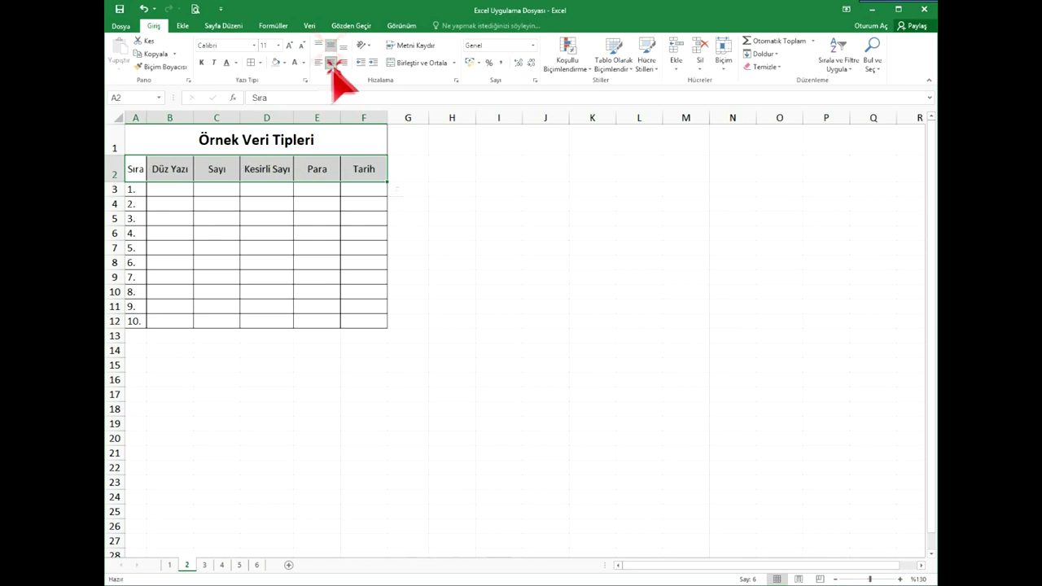
left_click_drag(134, 191, 133, 324)
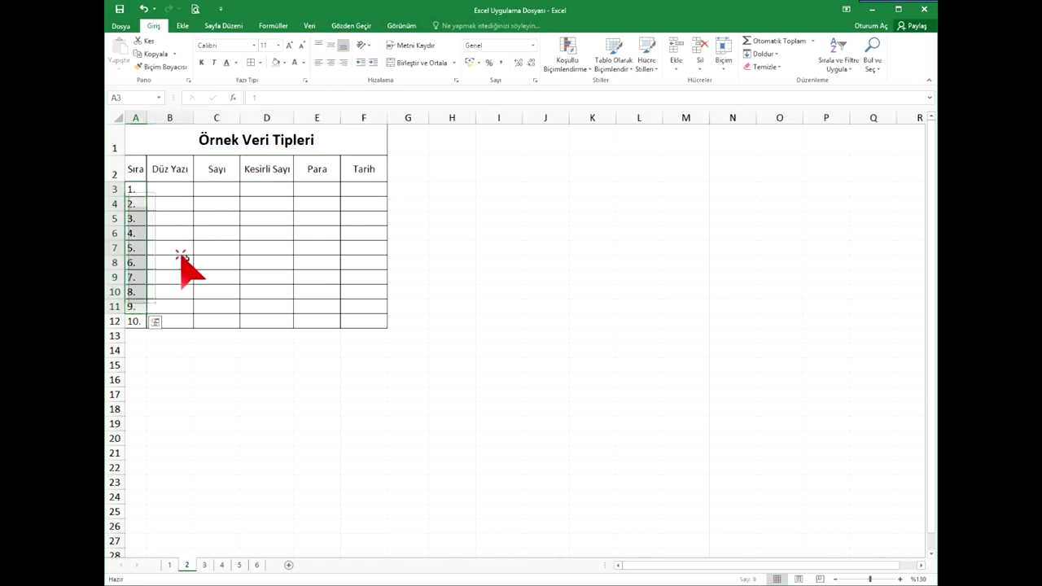
left_click(396, 249)
left_click(498, 247)
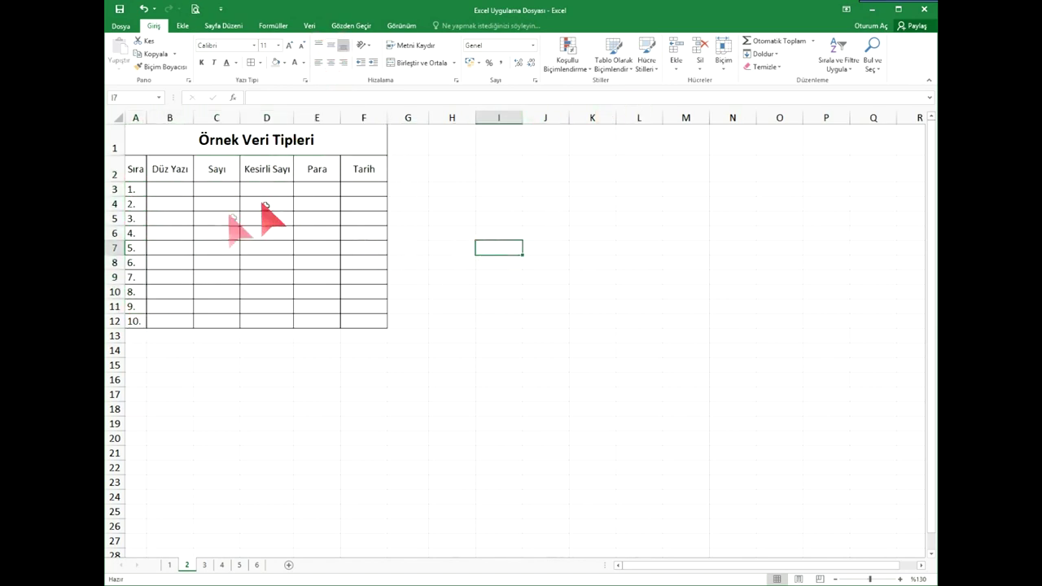
left_click(169, 190)
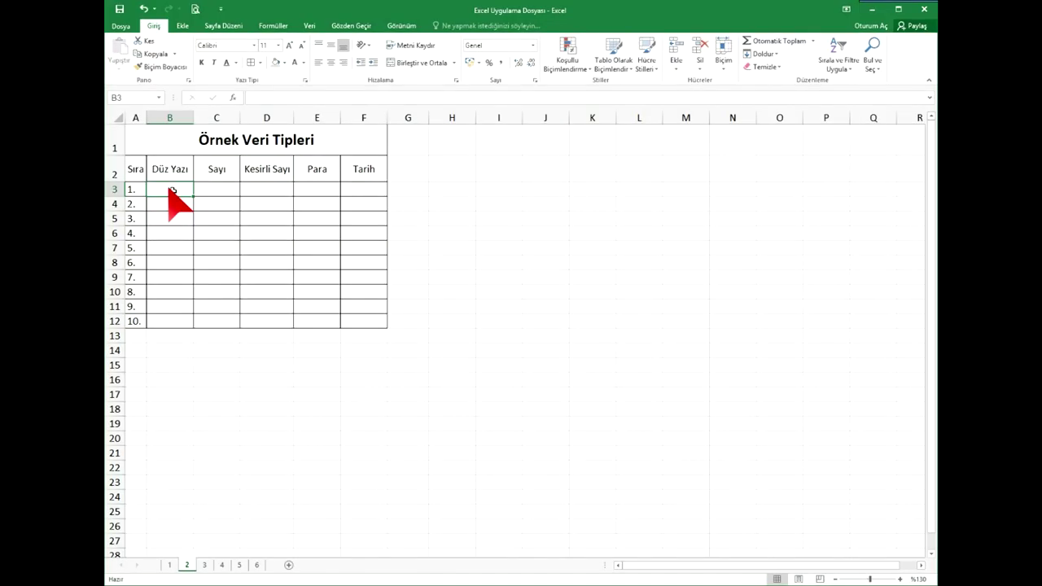
Step: Enter deneme, 123 and as12 into B3, B4 and B5
type("deneme")
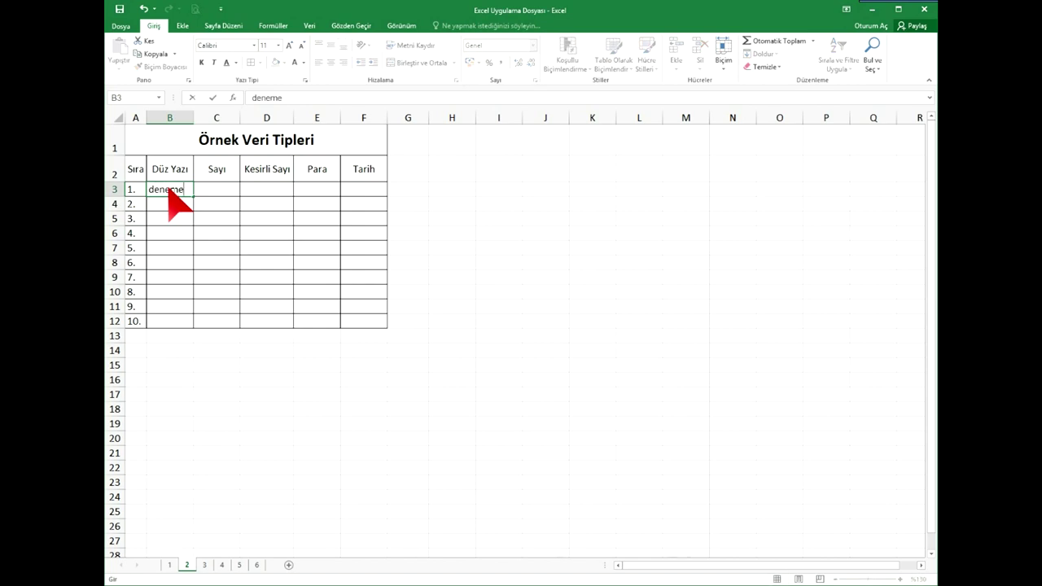
key("Return")
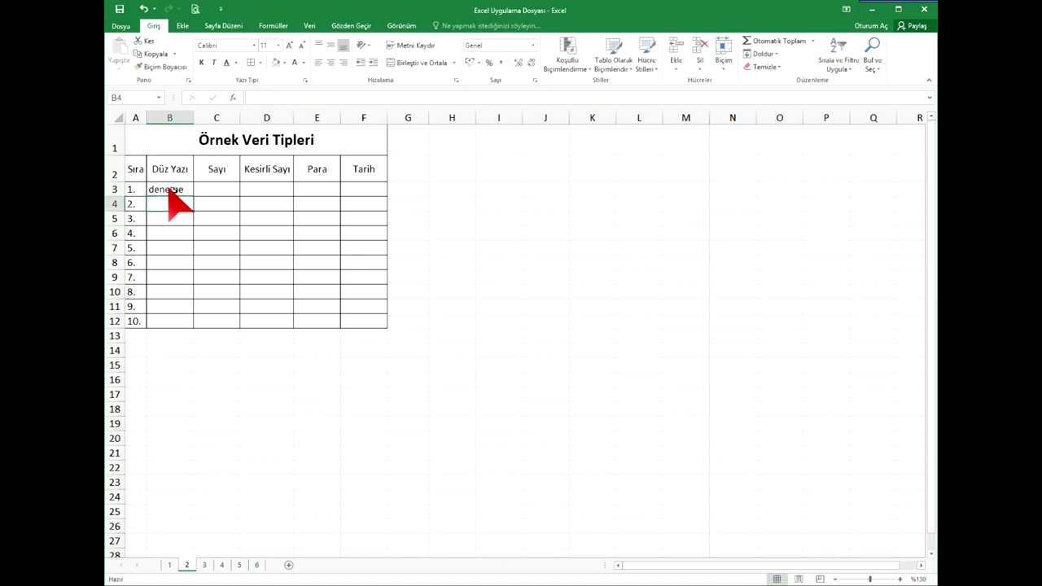
type("123")
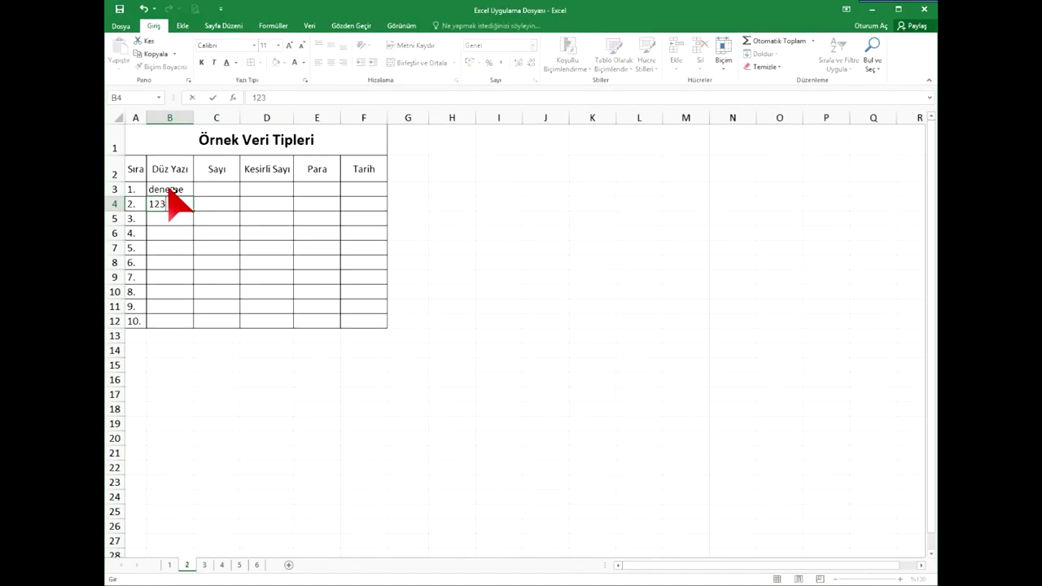
key("Return")
type("as12")
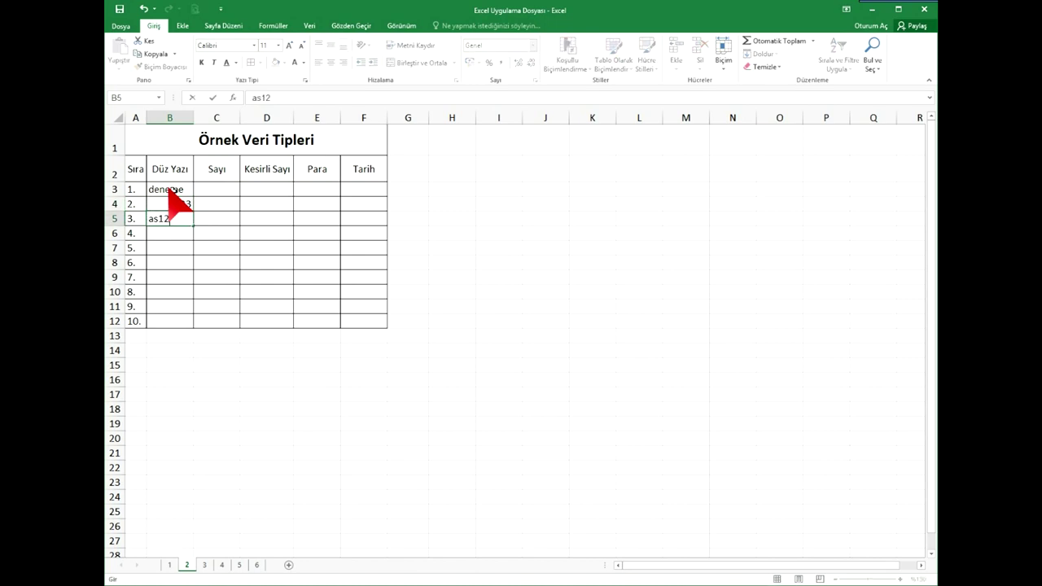
key("Return")
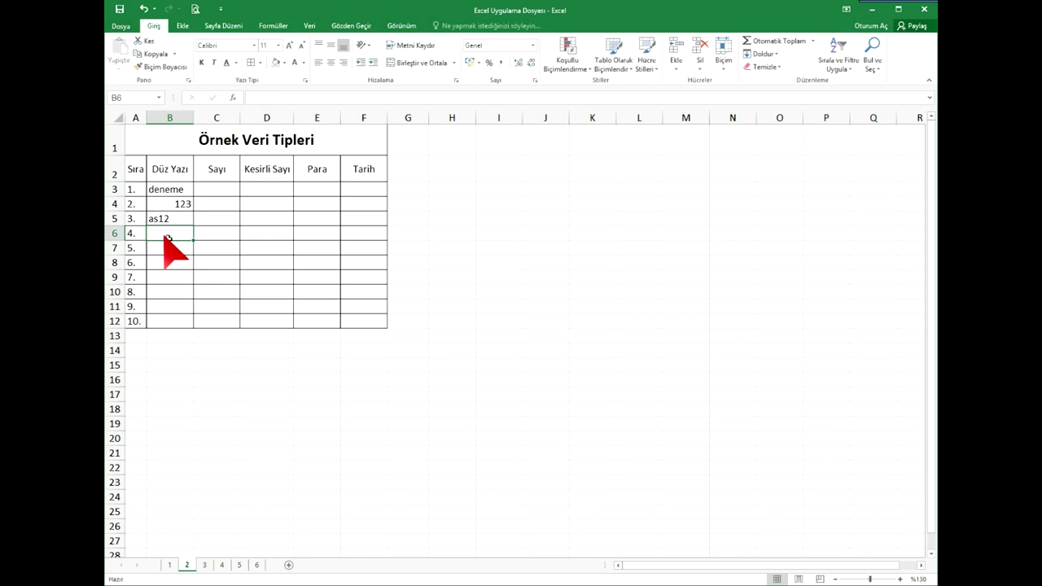
Step: Enter 15,15, 15.15, 5,5, 5.5 and 5.5.5 into B6 through B10
type("15,15")
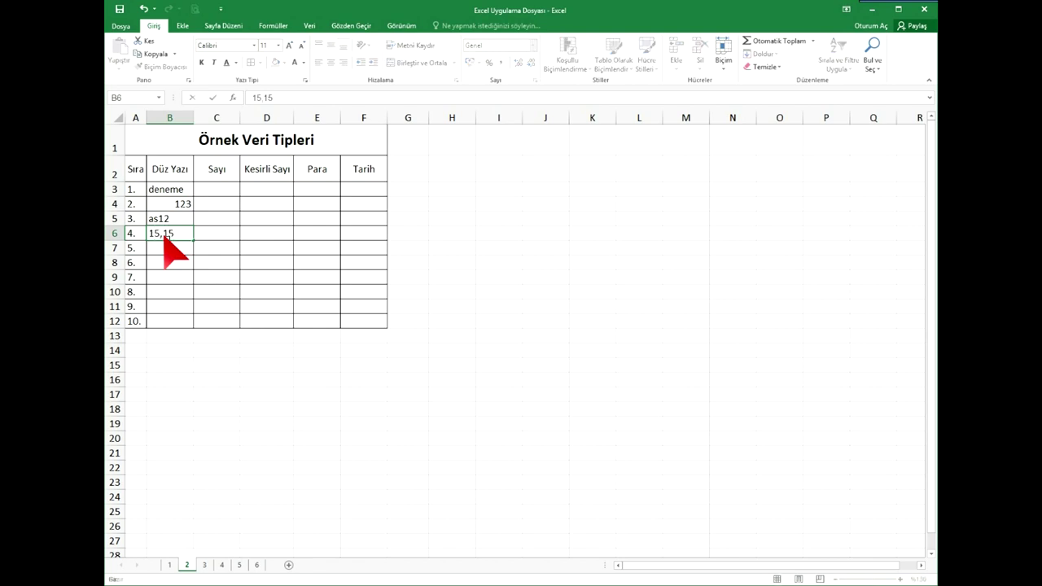
key("Return")
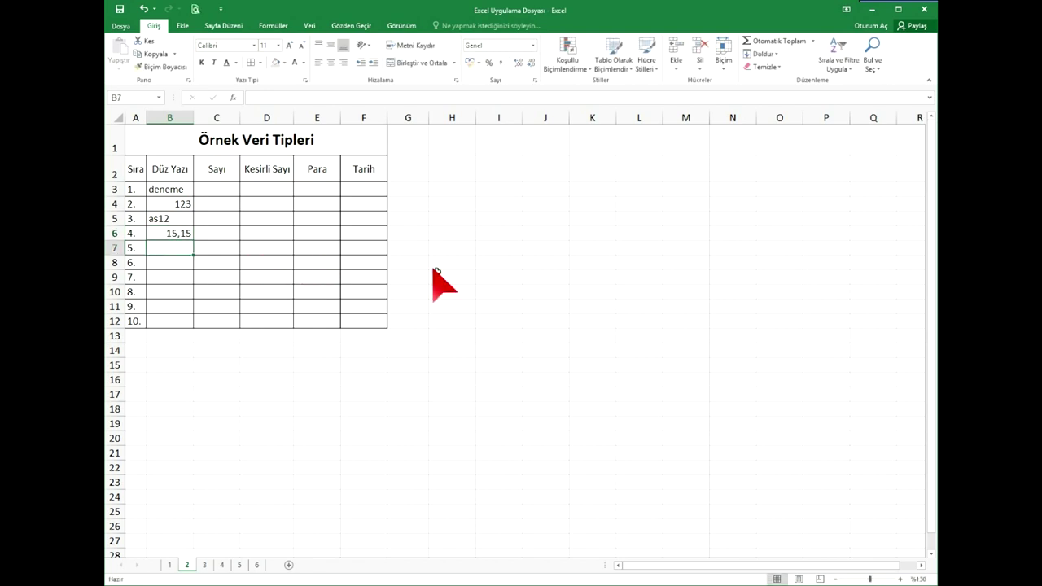
type("15.15")
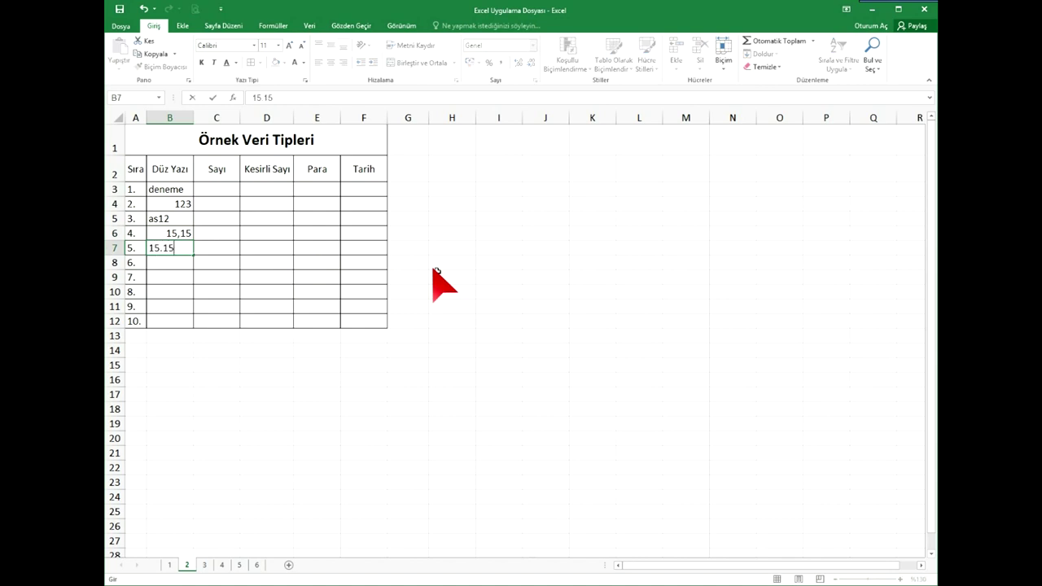
key("Return")
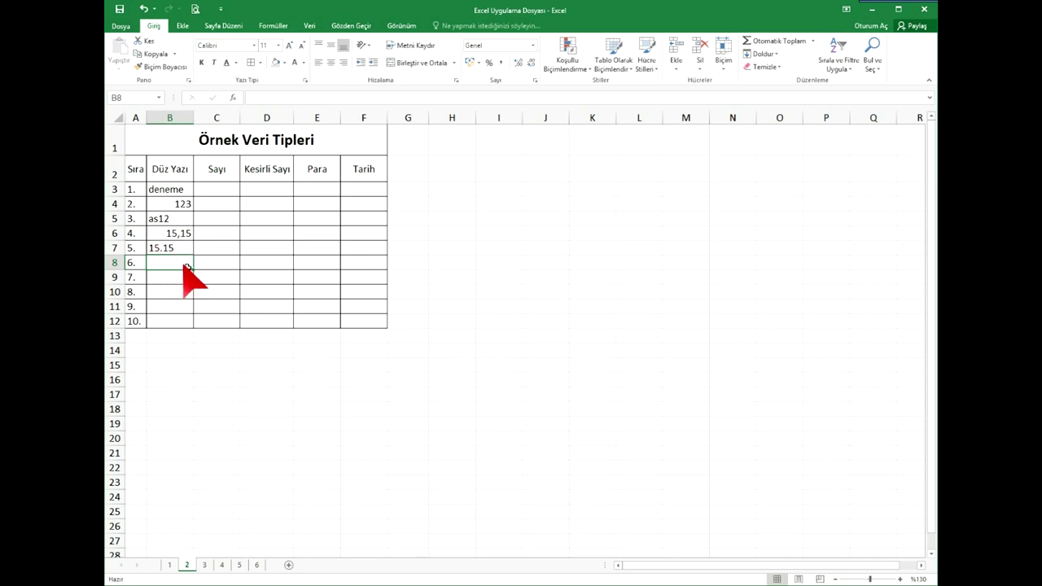
type("5,5")
key("Return")
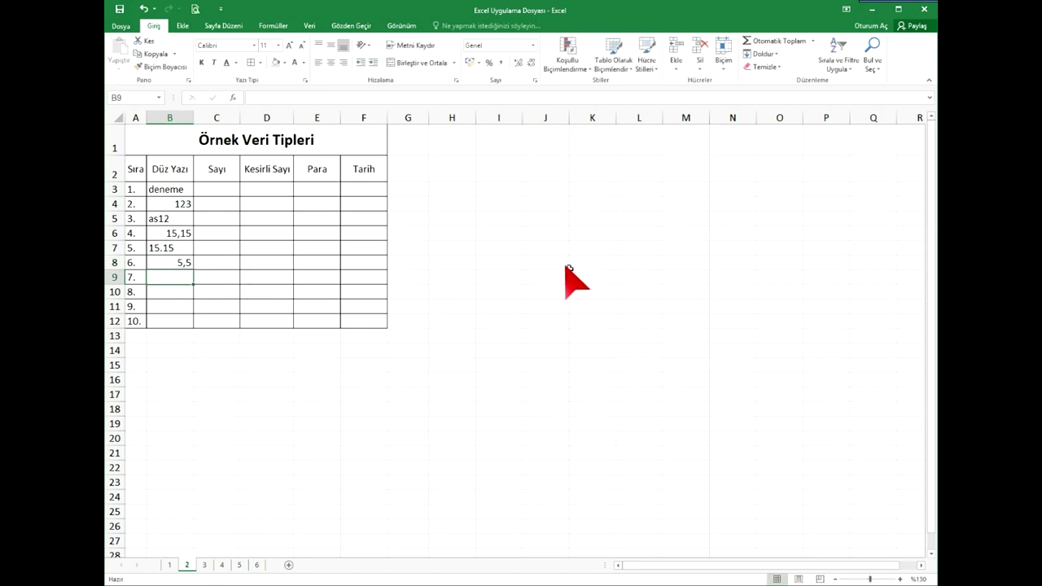
type("5.5")
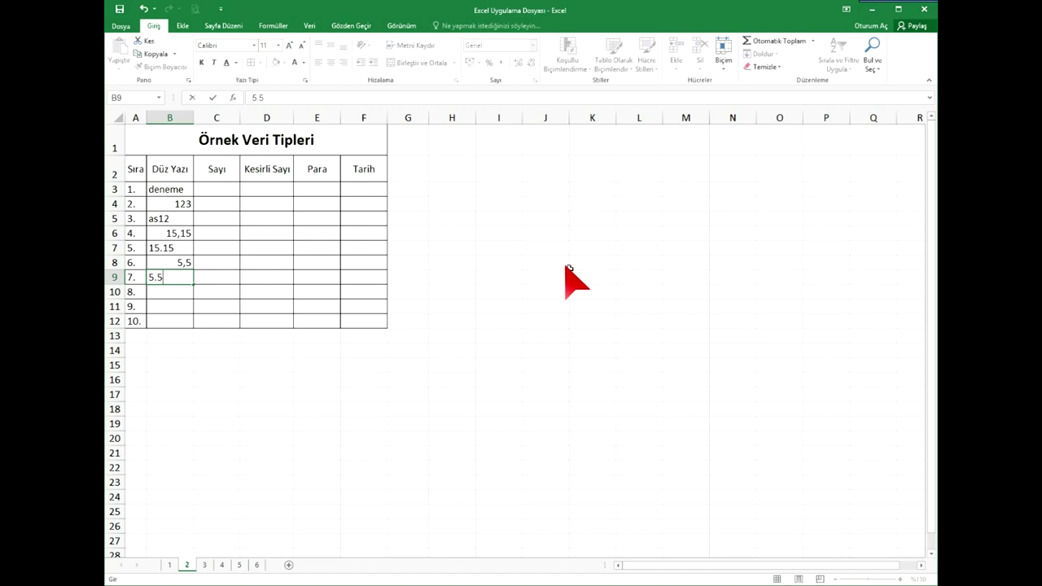
key("Return")
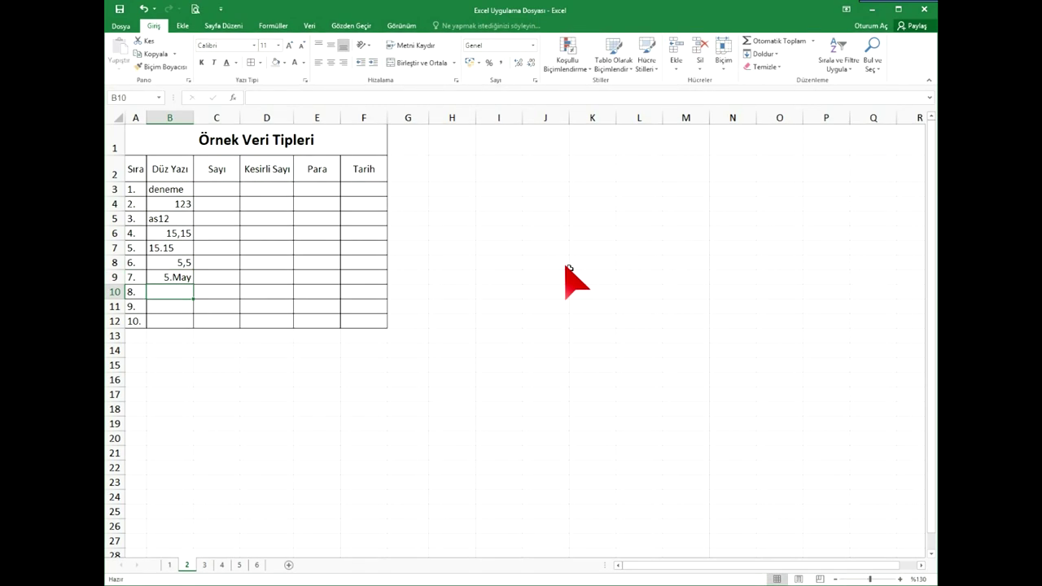
type("5.5.5")
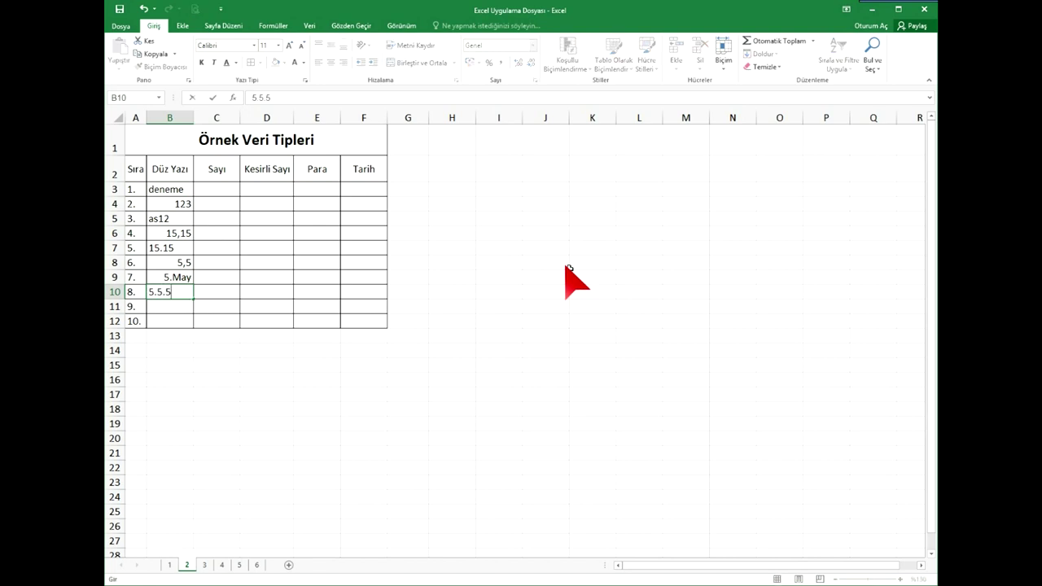
key("Return")
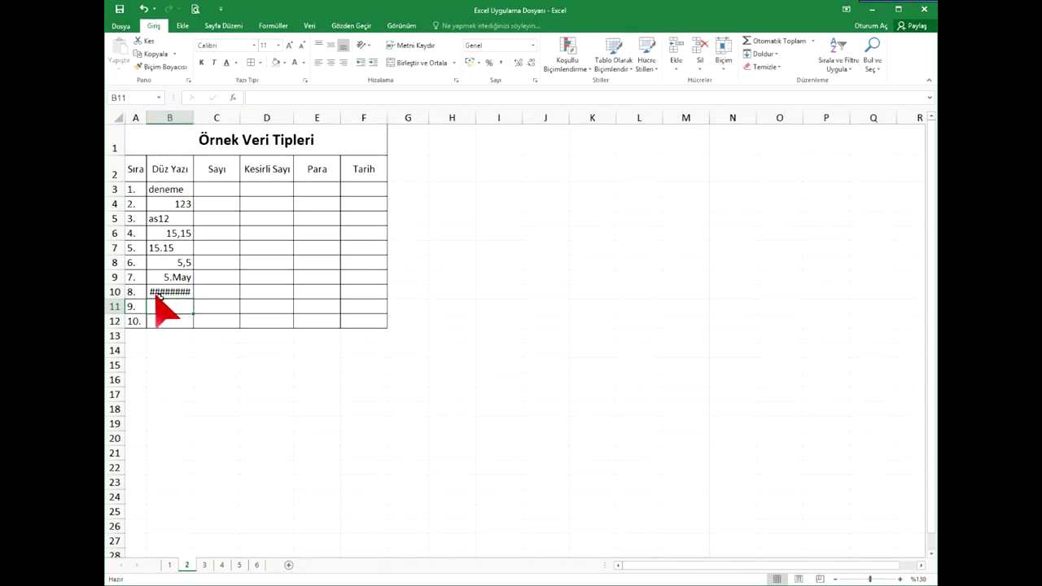
Step: Widen column B to show 5.05.2005 fully, then enter 100.000 in B11 and 100.000,00 in B12
left_click_drag(194, 118, 206, 119)
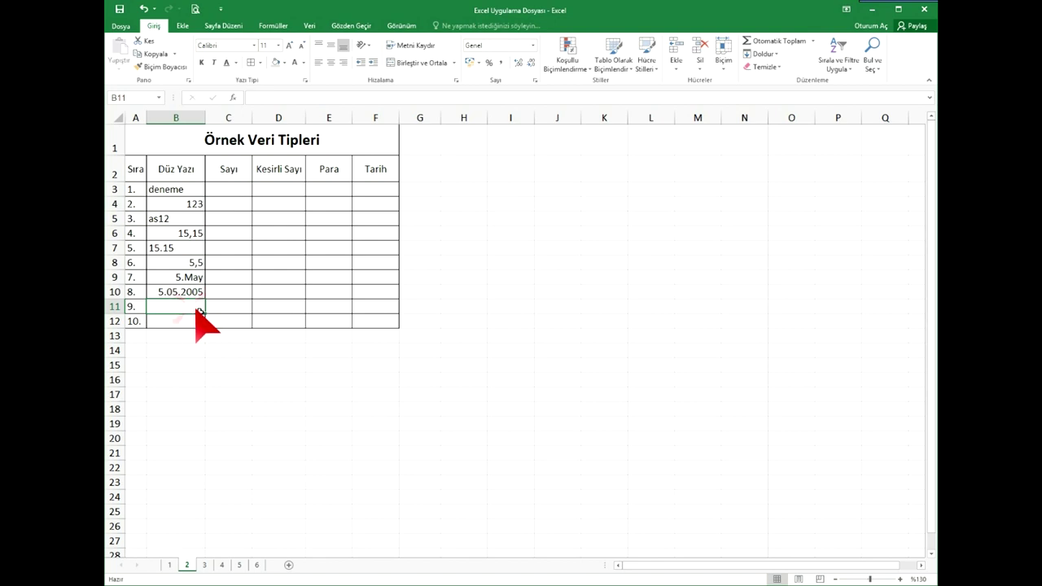
type("100.000")
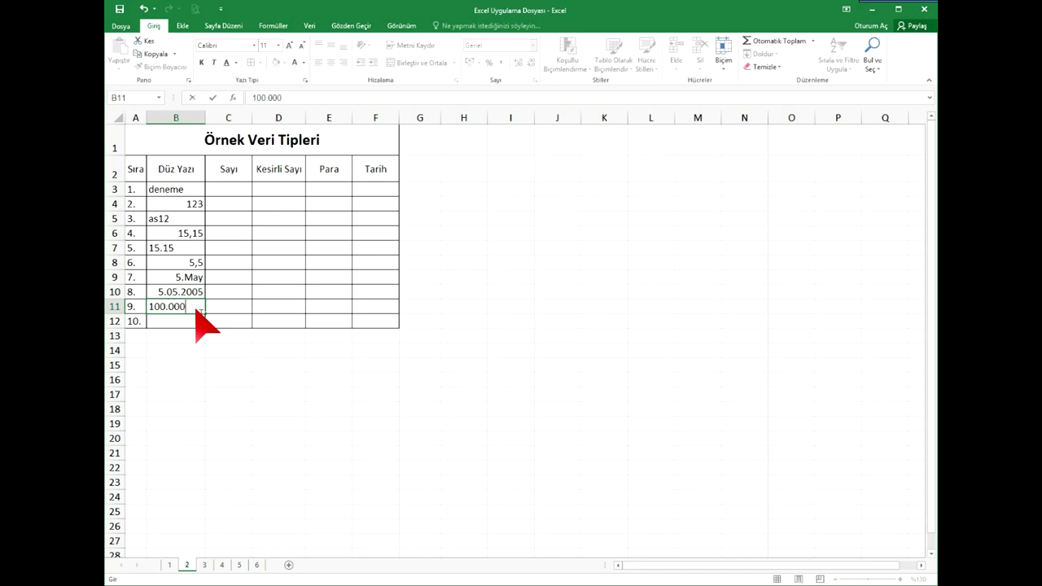
key("Return")
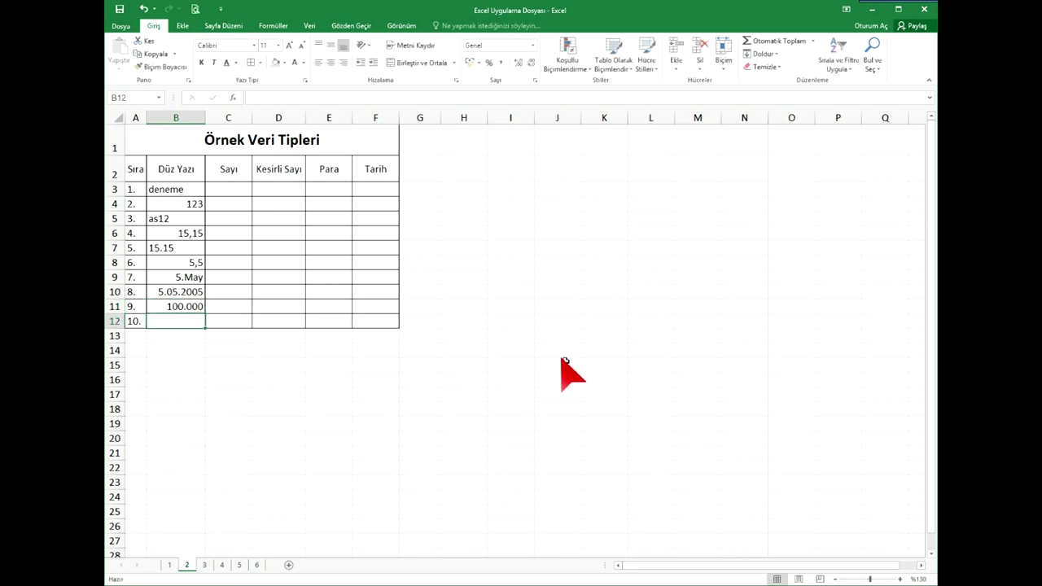
type("100.000,00")
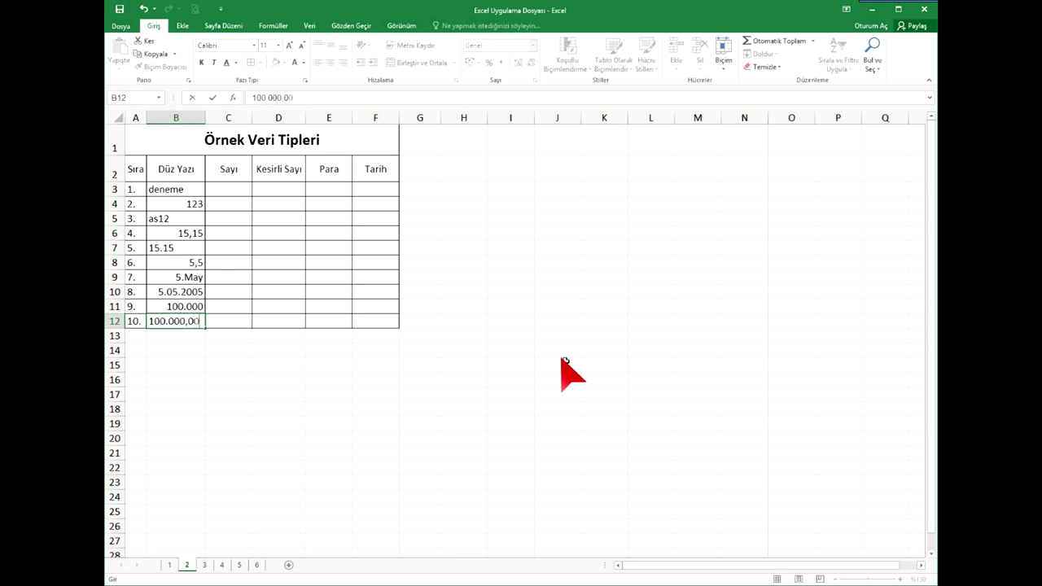
key("Return")
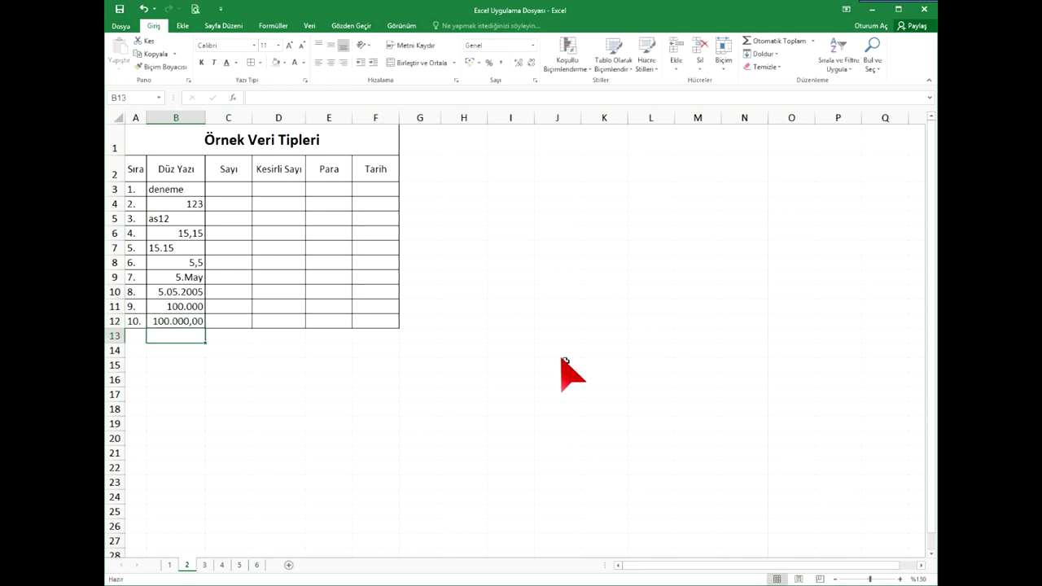
left_click_drag(175, 189, 185, 324)
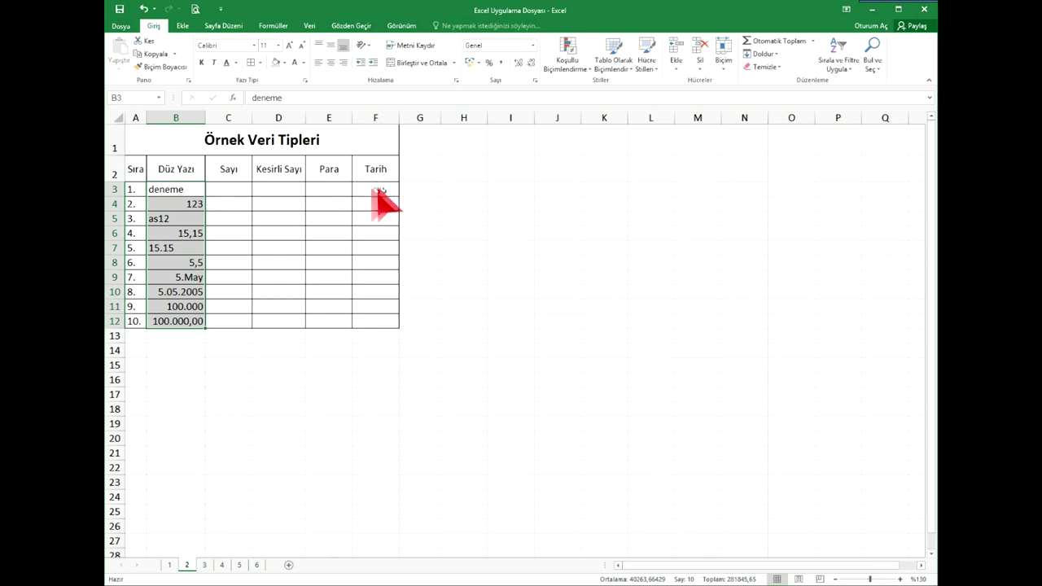
left_click(225, 191)
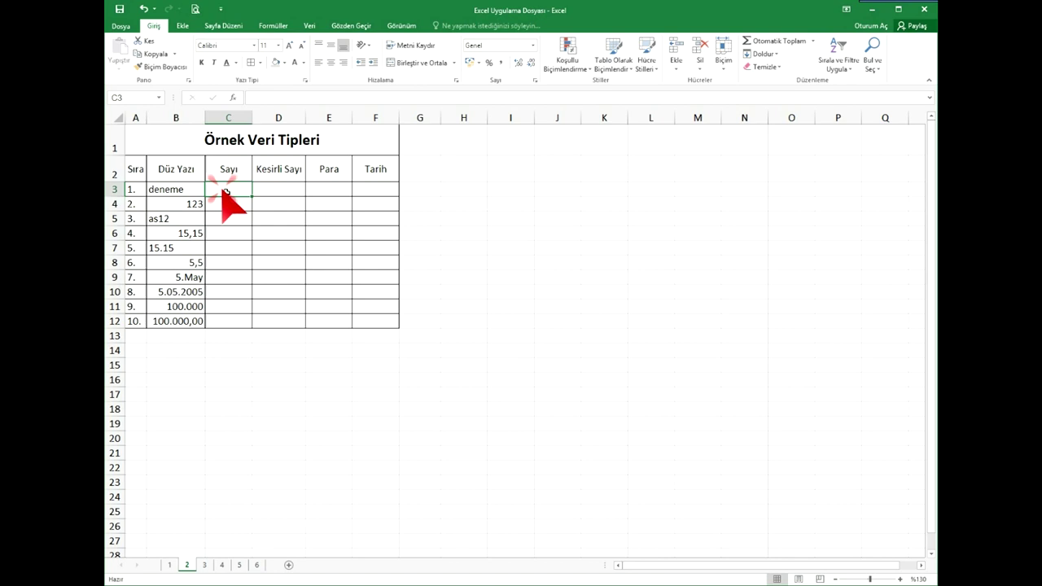
left_click(181, 321)
left_click(184, 306)
left_click(187, 292)
left_click(188, 277)
left_click(187, 293)
left_click(191, 307)
left_click(194, 320)
left_click(187, 262)
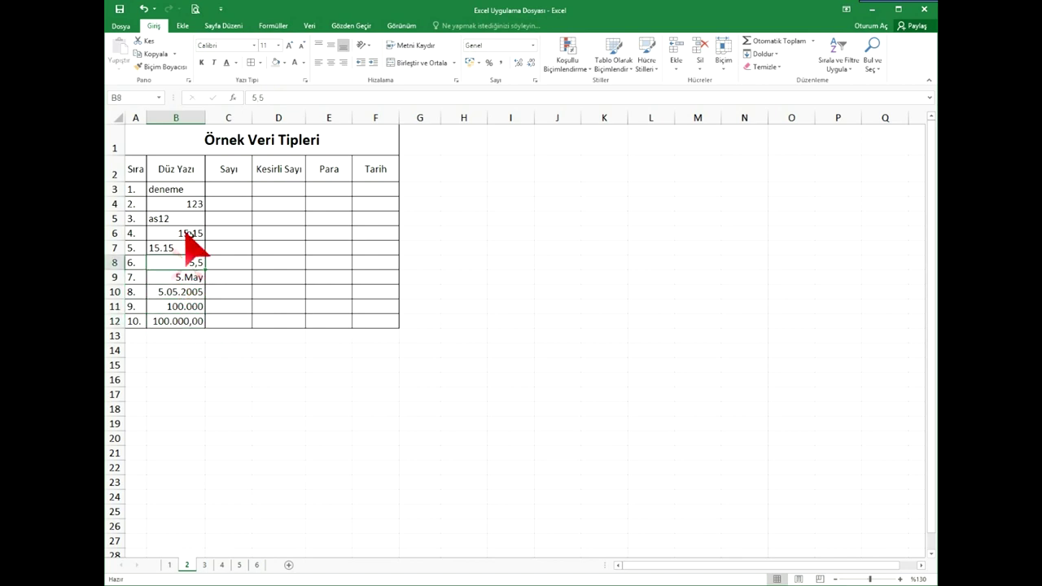
left_click(174, 187)
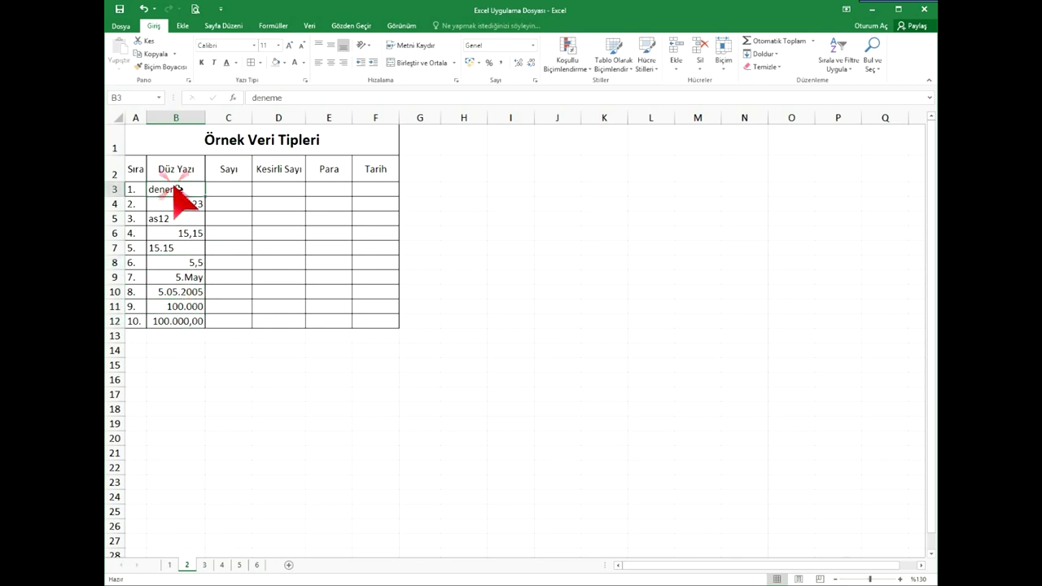
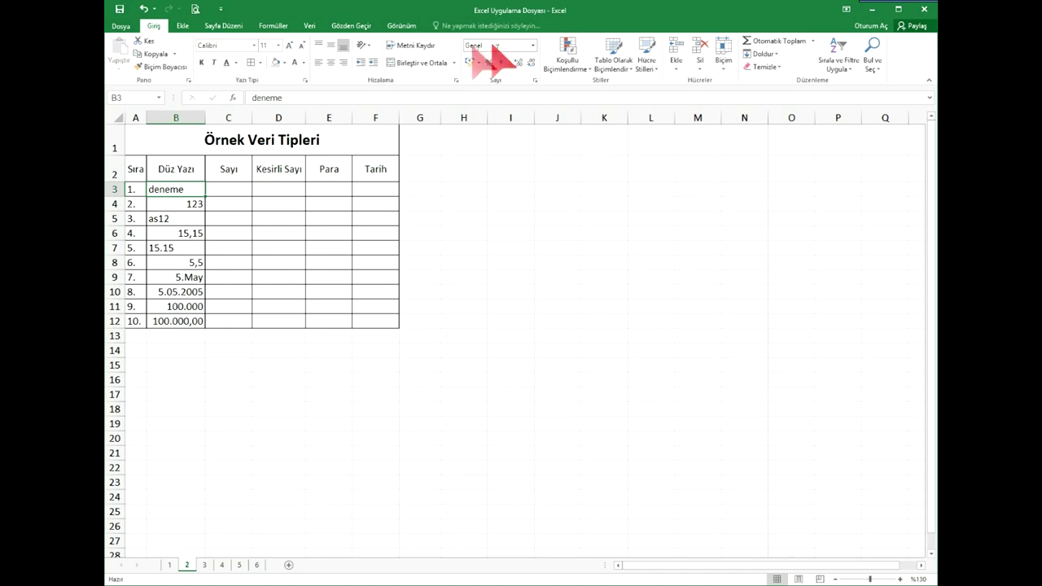
Step: Inspect the column B sample values: 123, 15.15, 5,5, 5.May, 5.05.2005 and 100.000
left_click(189, 207)
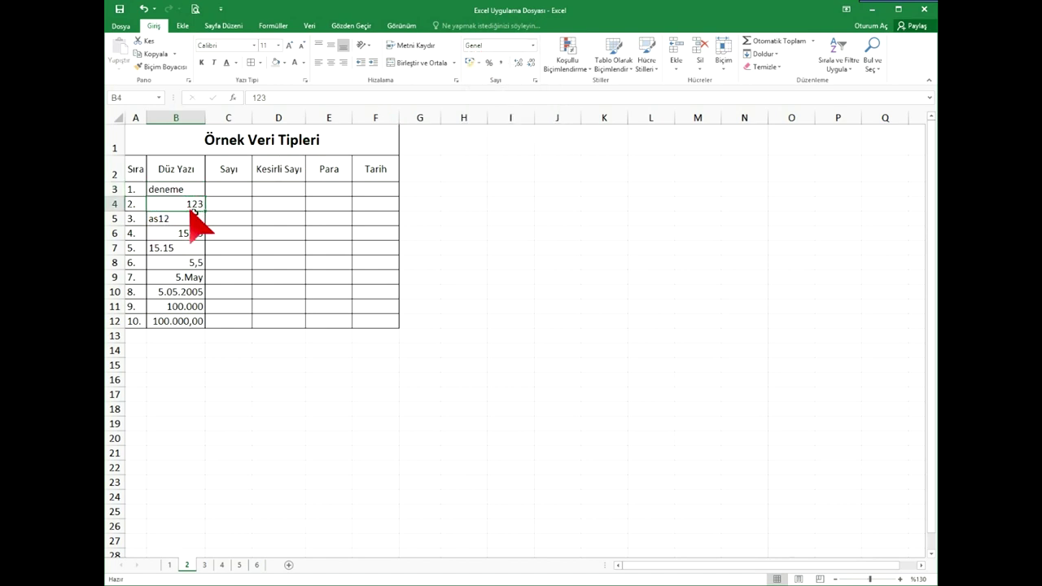
left_click(191, 220)
left_click(188, 235)
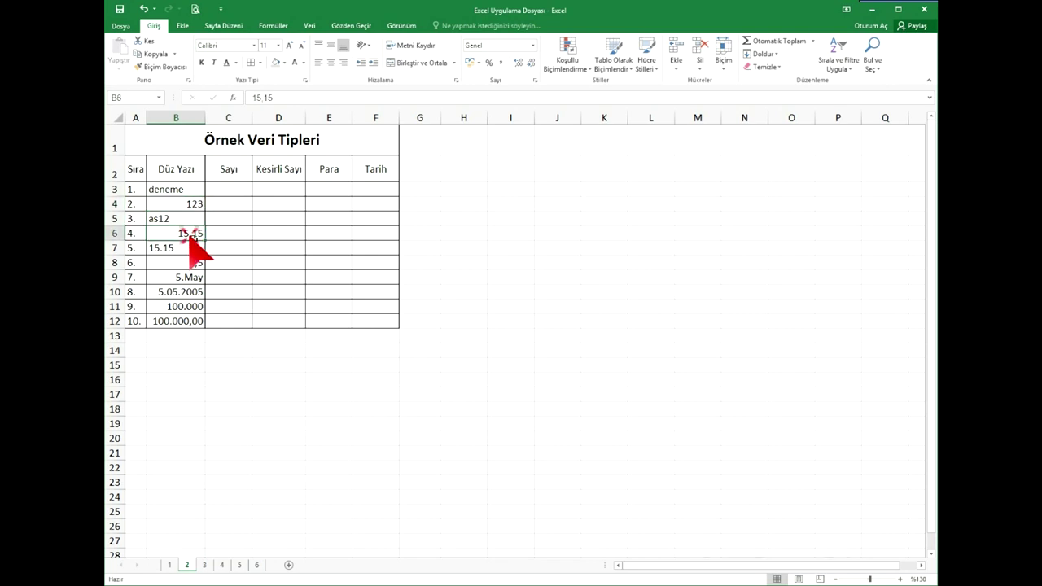
left_click(188, 249)
left_click(195, 263)
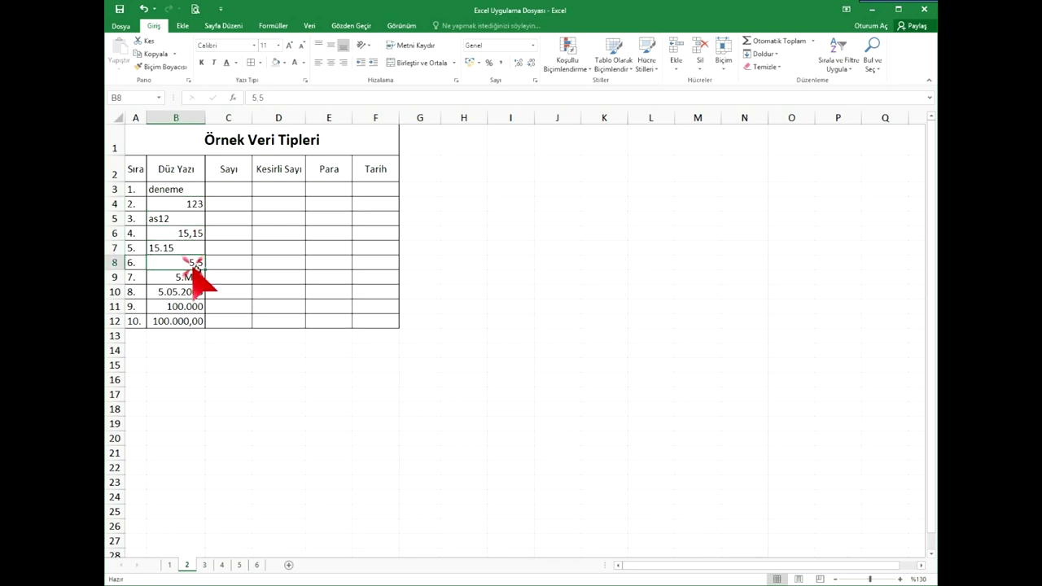
left_click(195, 277)
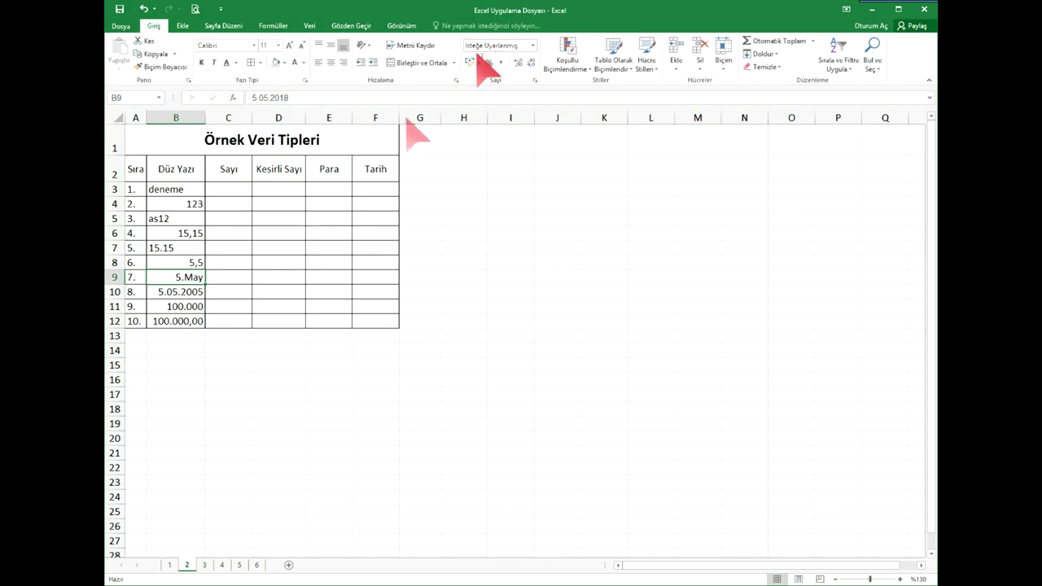
left_click(200, 293)
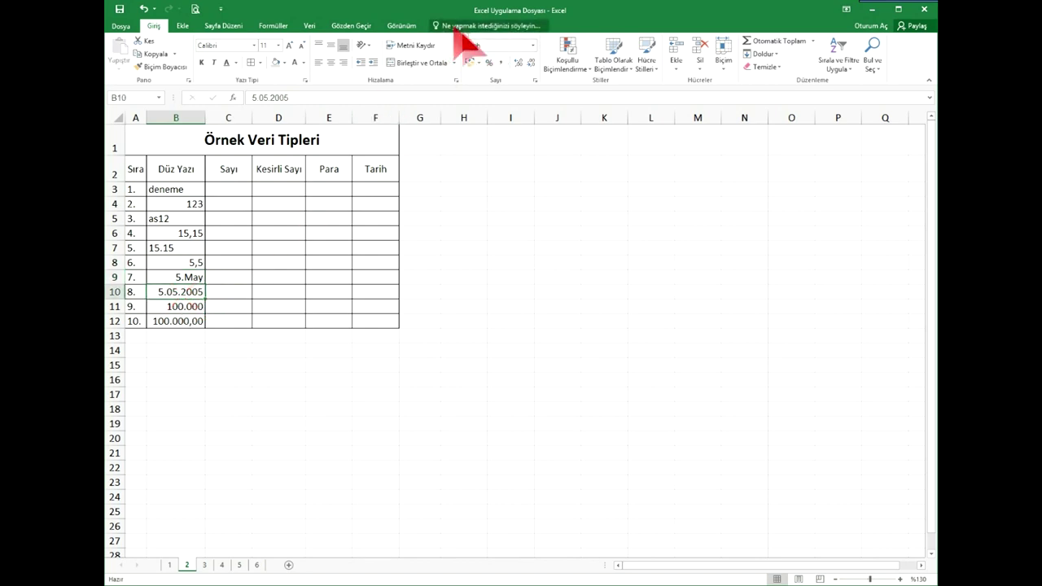
left_click(180, 309)
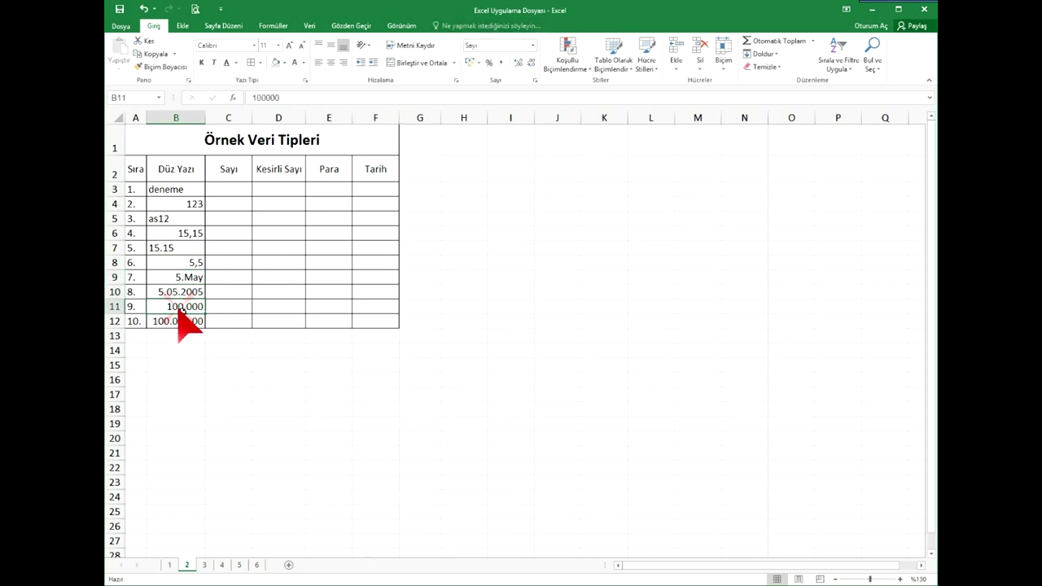
left_click_drag(180, 312, 203, 326)
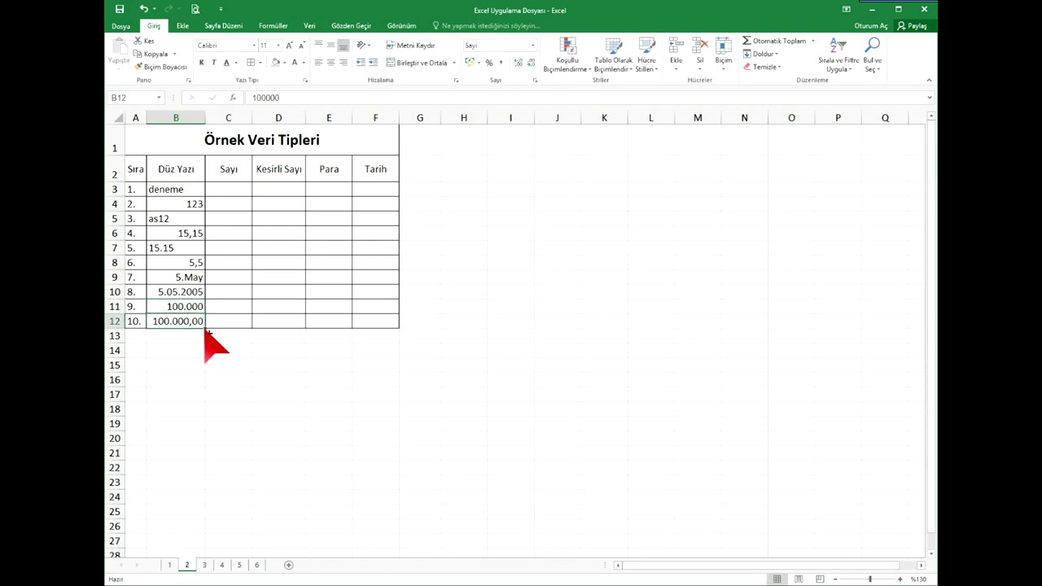
Step: Apply the Sayı number format to C3:C12
left_click(228, 190)
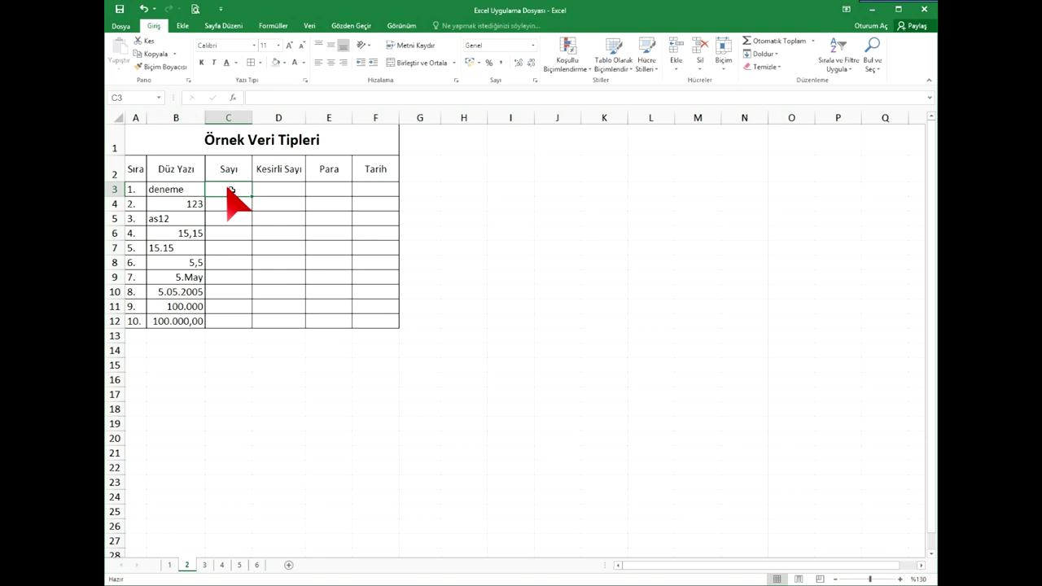
left_click_drag(229, 188, 238, 322)
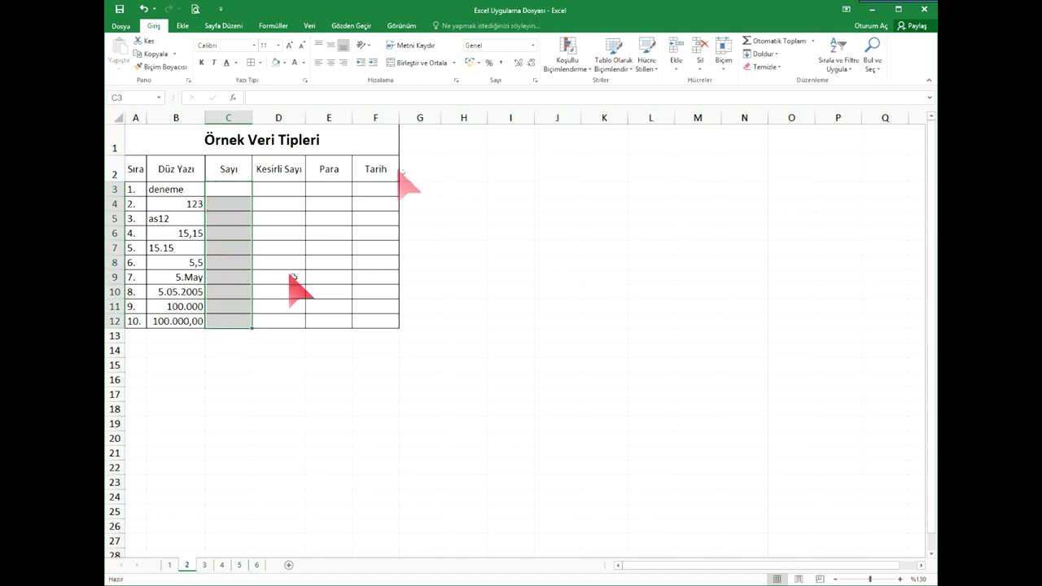
left_click(533, 45)
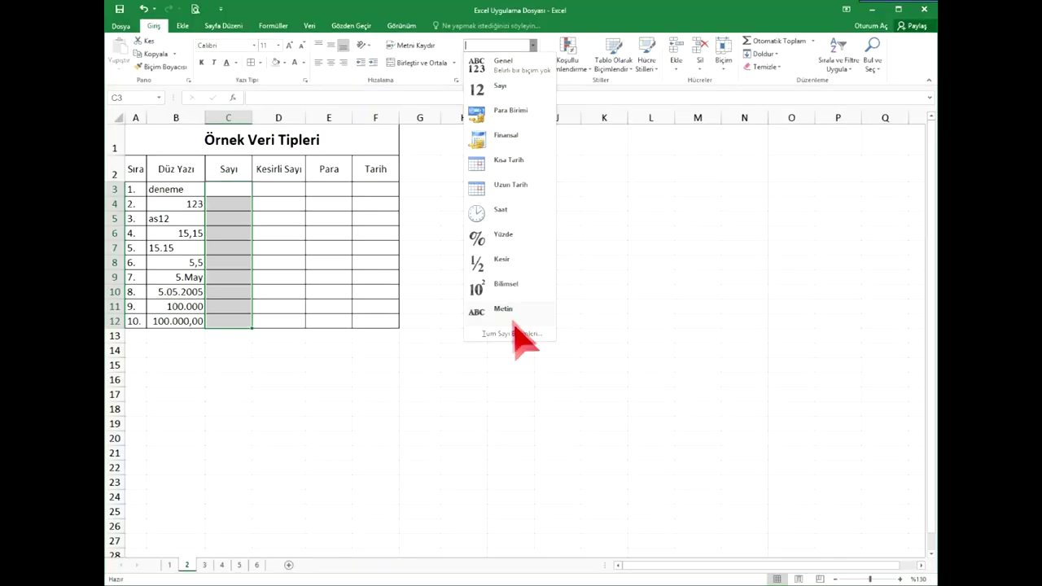
left_click(502, 88)
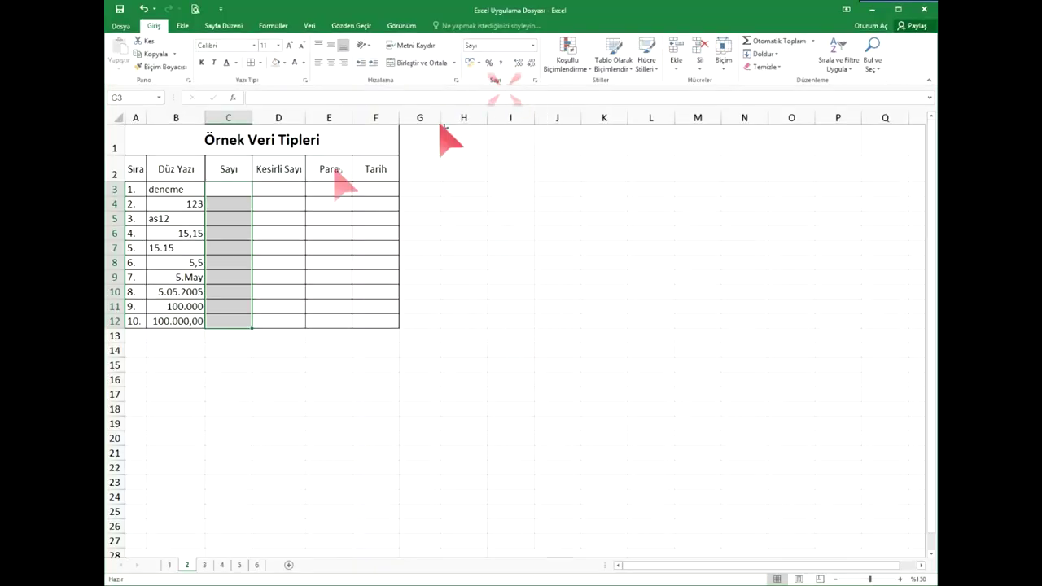
Step: Enter 250 in C3 and 100 in C4
left_click(235, 190)
type("250")
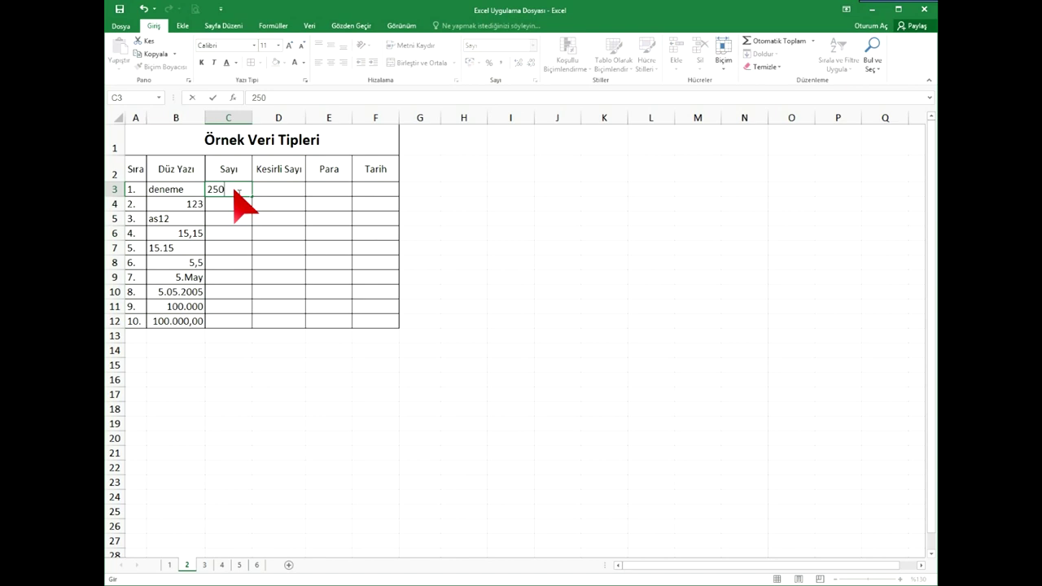
key("Return")
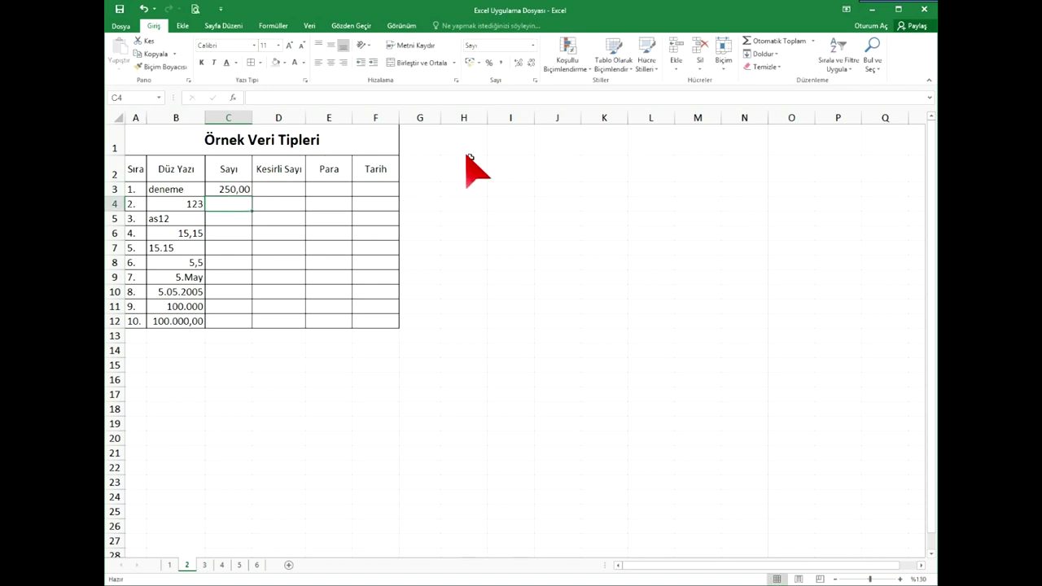
type("100")
key("Return")
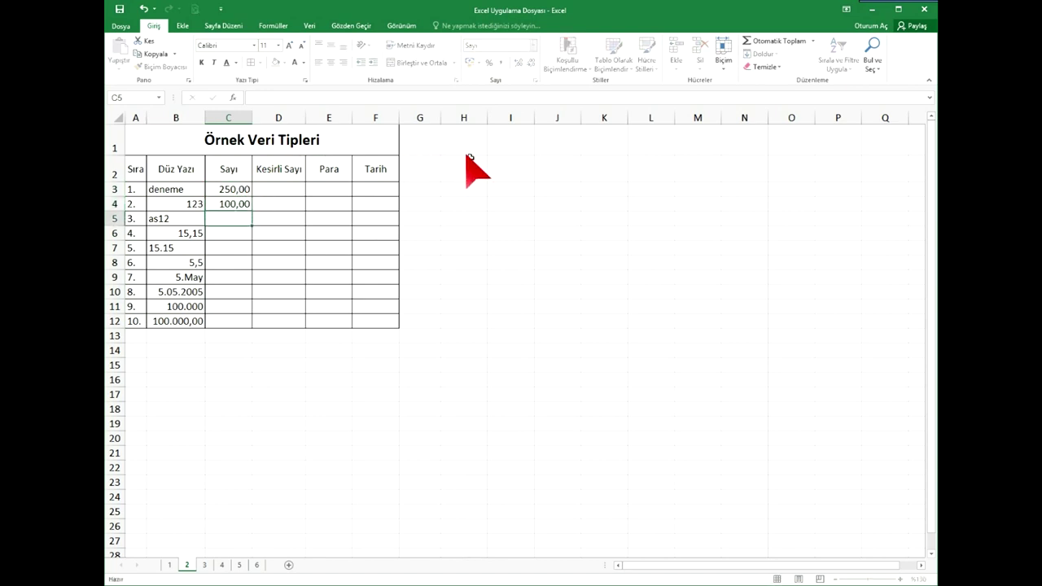
Step: Apply the Kesir fraction format to the Kesirli Sayı cells D3:D12
left_click_drag(275, 191, 289, 324)
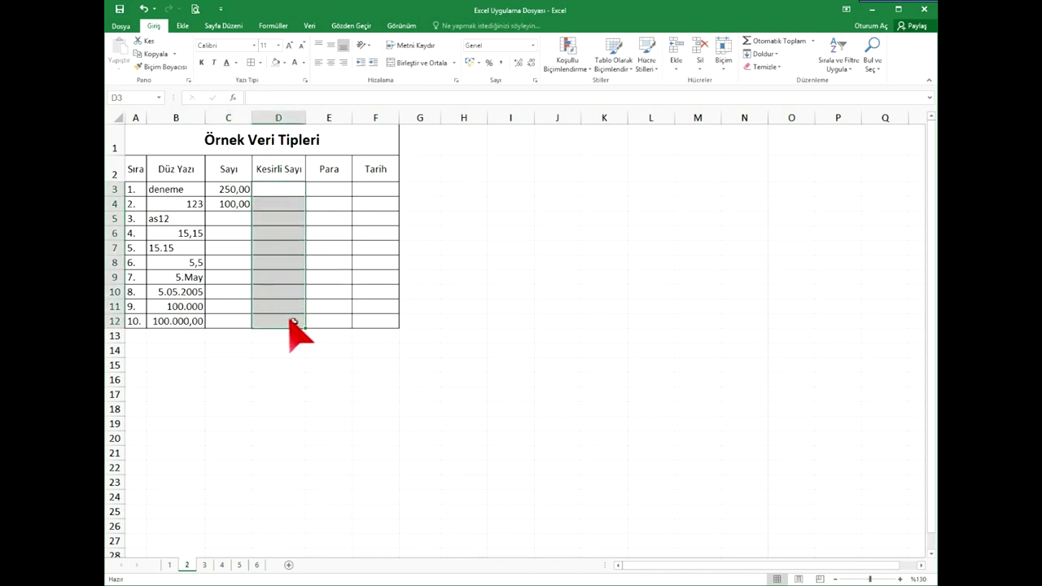
left_click(533, 45)
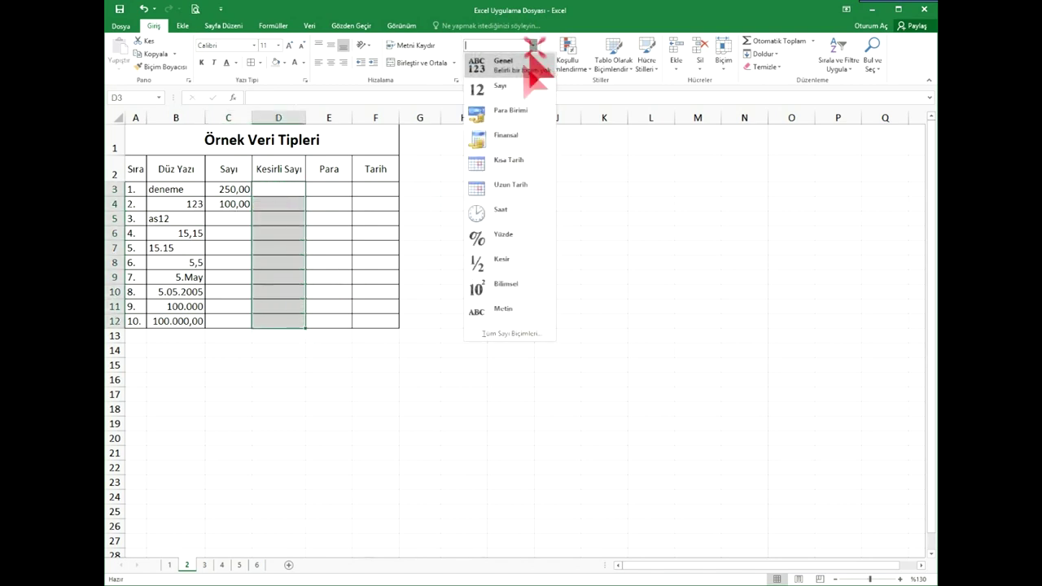
left_click(519, 268)
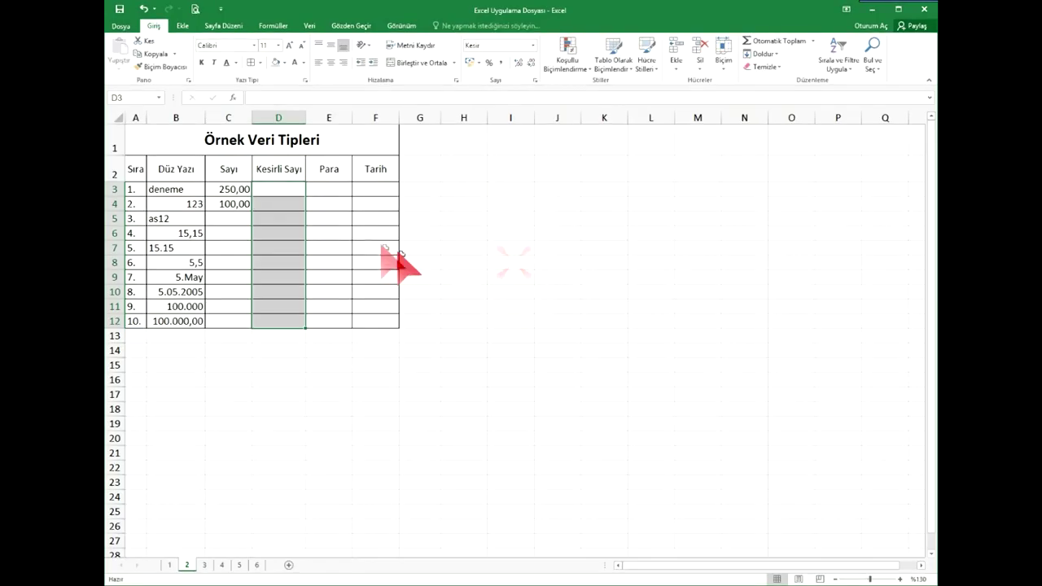
Step: Apply the Para Birimi currency format to the Para cells E3:E12
left_click_drag(338, 192, 340, 323)
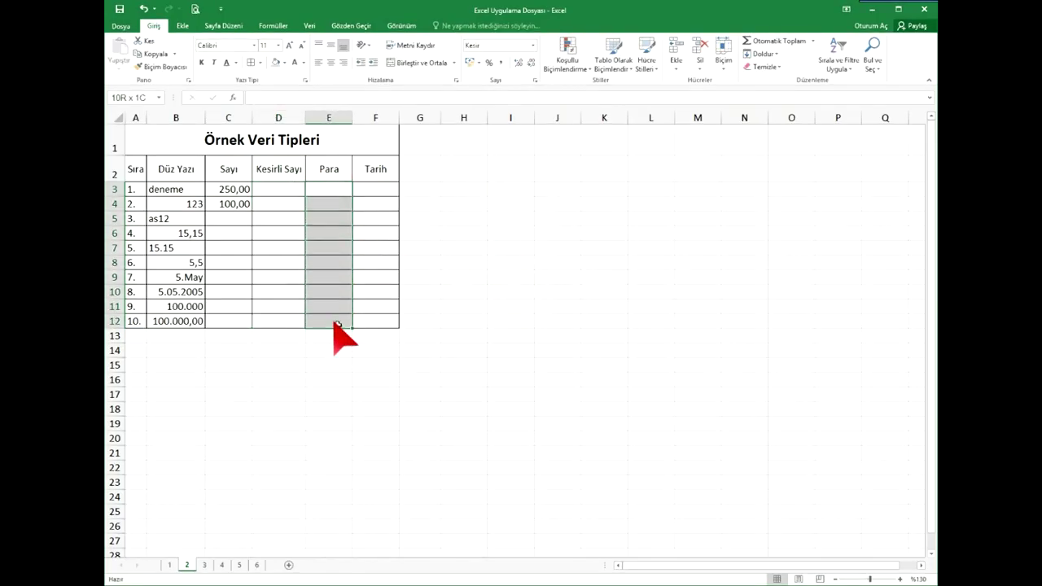
left_click(534, 46)
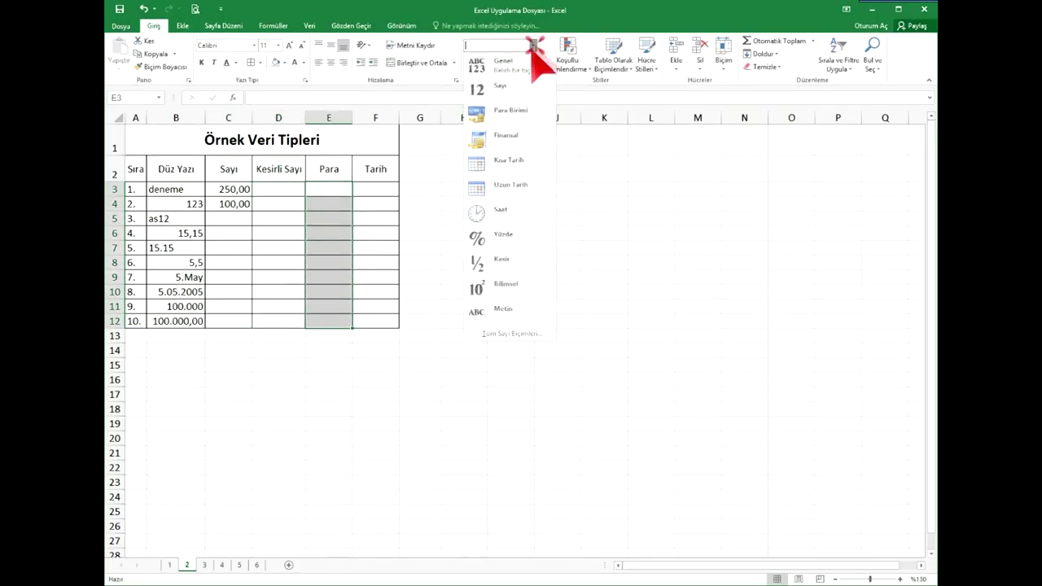
left_click(502, 113)
Step: Give the Tarih cells the Uzun Tarih format and widen column F
left_click_drag(376, 189, 381, 336)
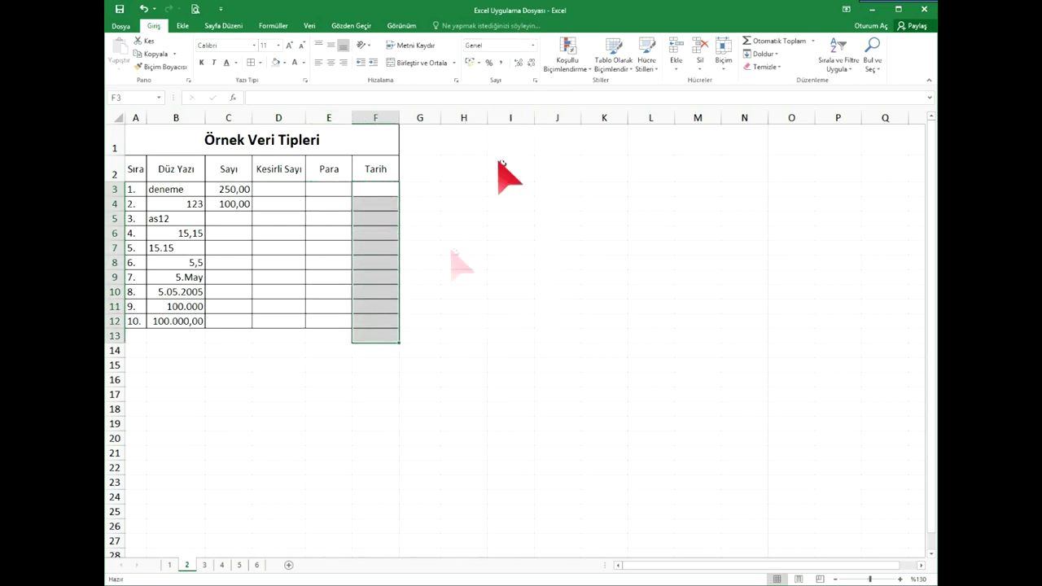
left_click(533, 46)
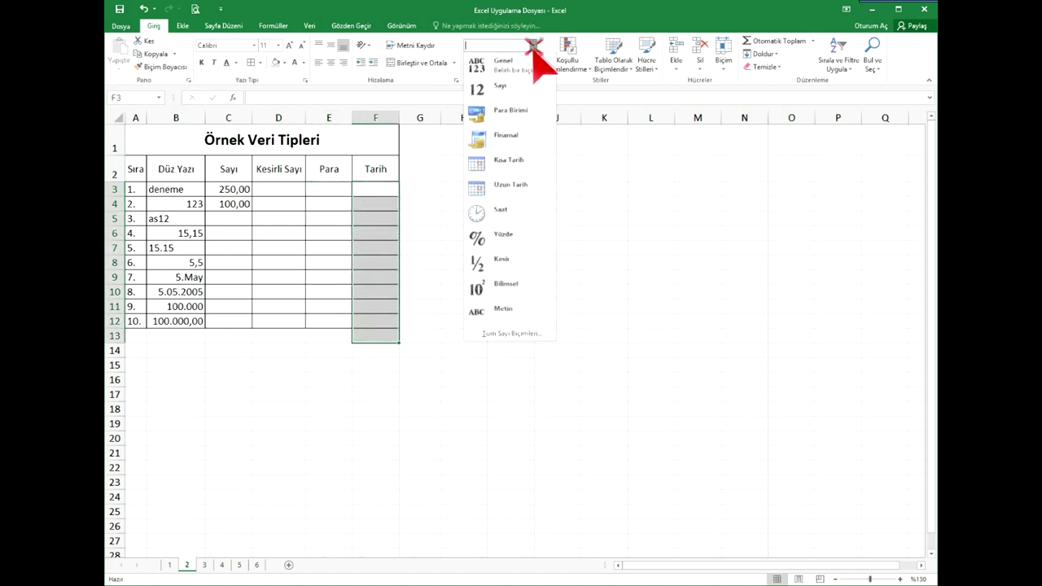
left_click(516, 184)
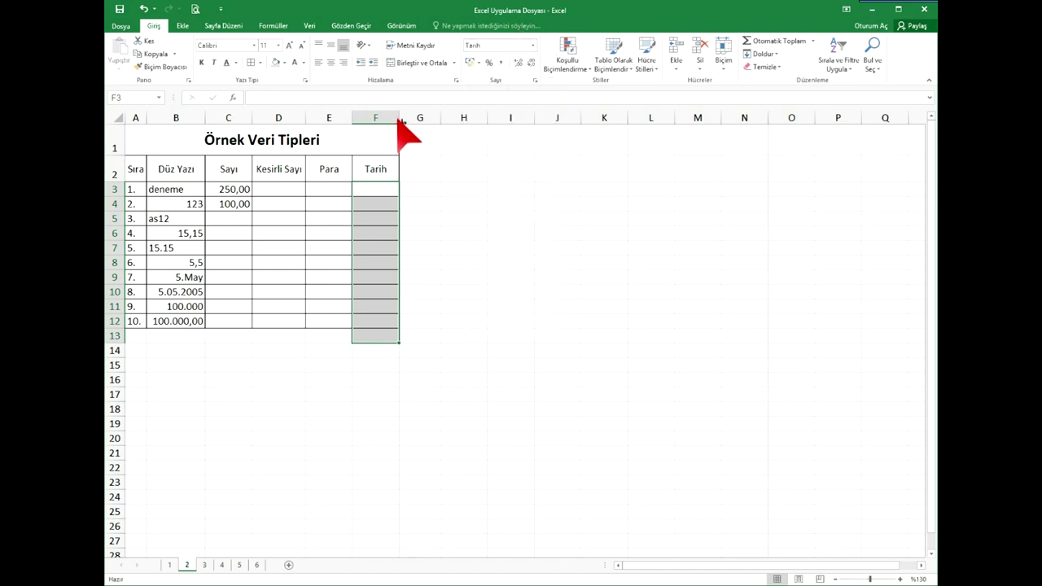
left_click_drag(399, 118, 443, 122)
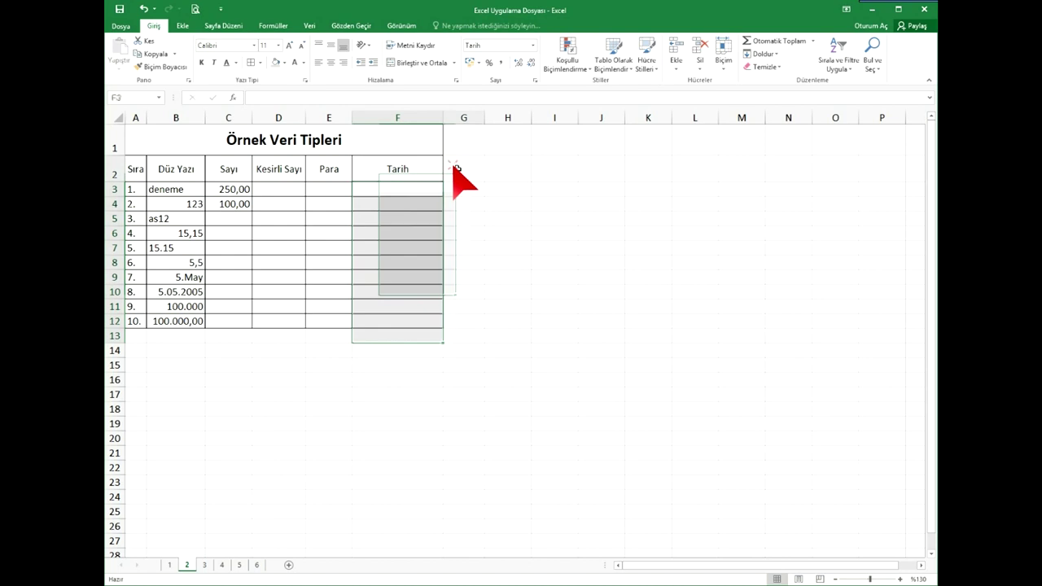
Step: Add the header Yüzde in G2 with the General format
left_click(456, 169)
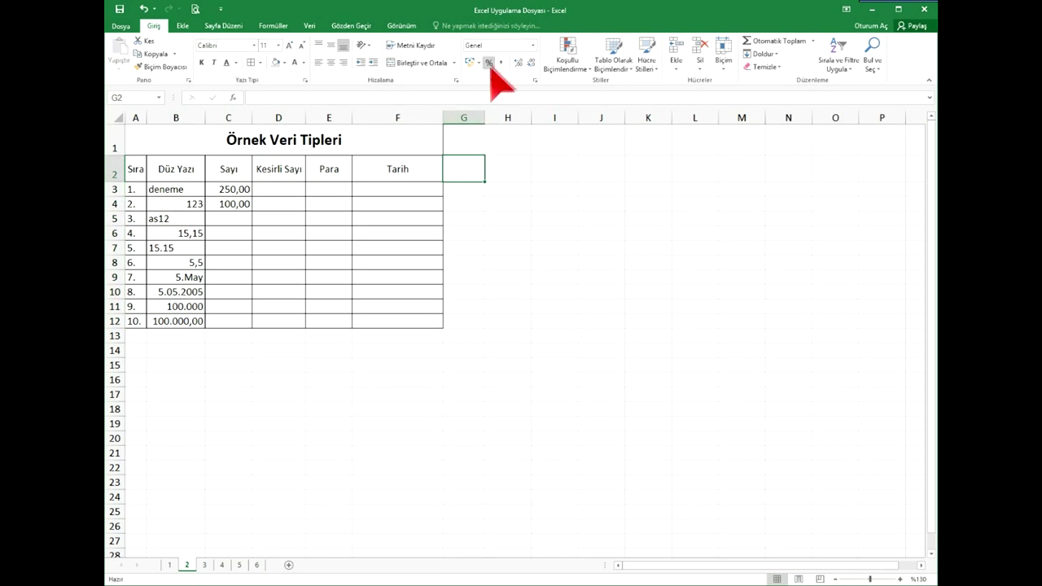
left_click(532, 44)
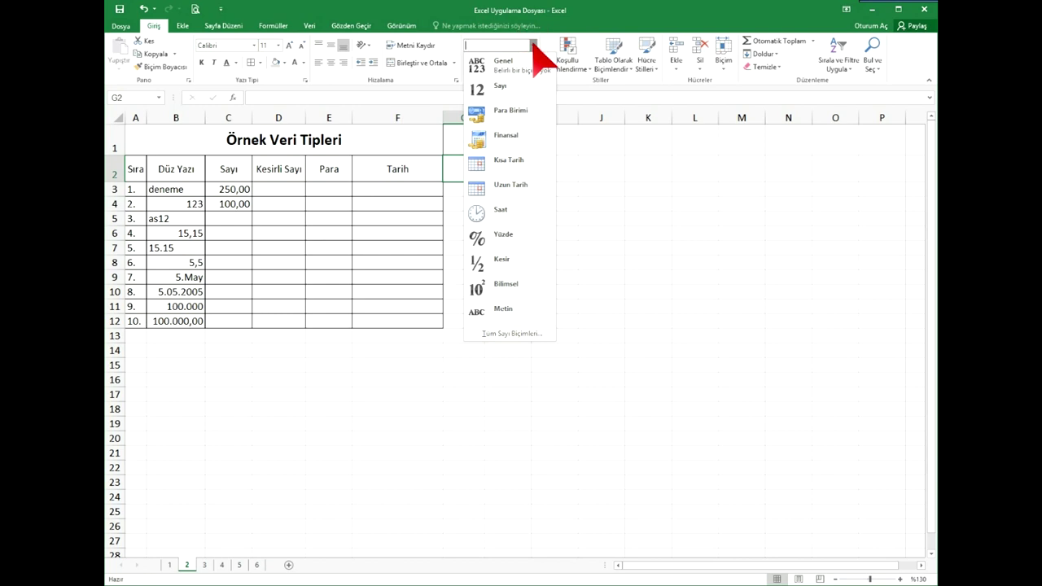
left_click(525, 19)
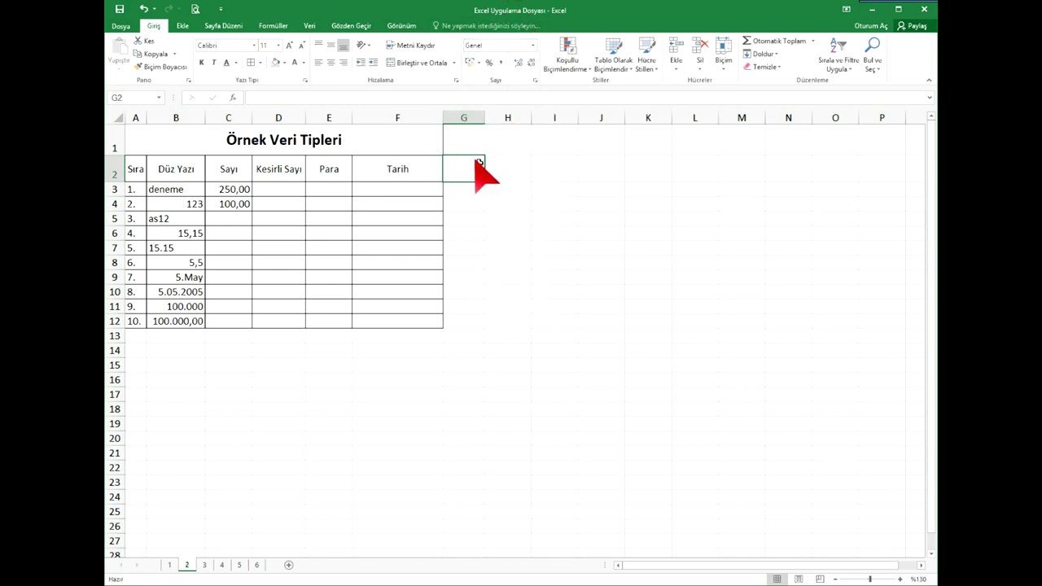
type("Yüzde")
key("Return")
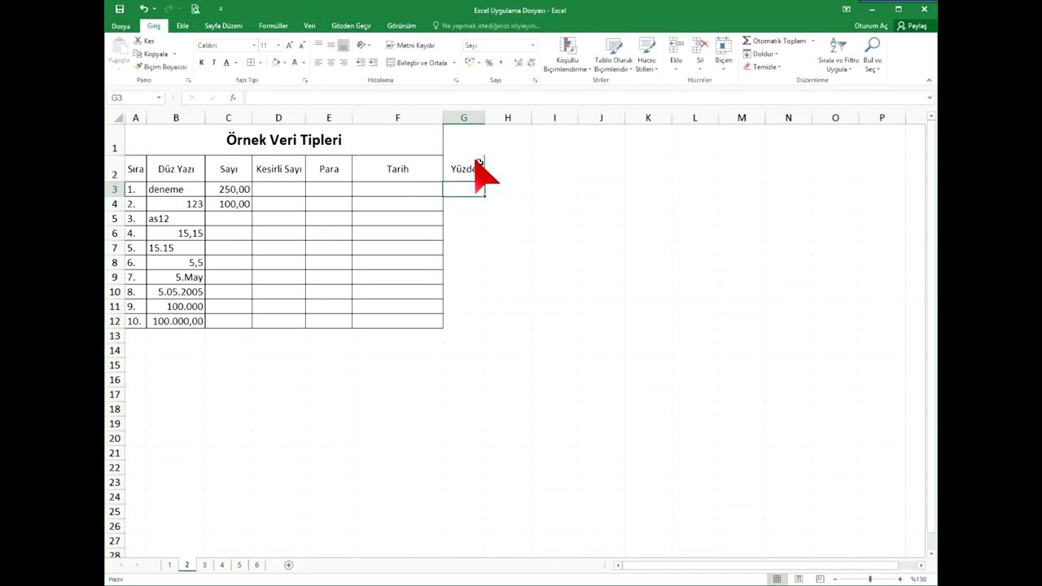
Step: Apply the Yüzde Oranı percentage format to G3:G12
left_click_drag(479, 190, 464, 324)
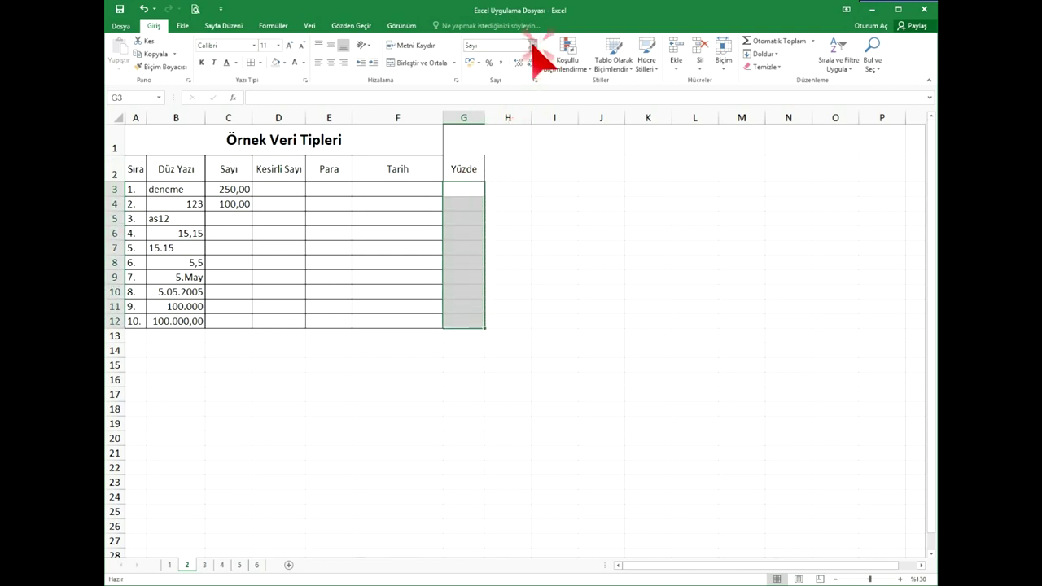
left_click(533, 45)
left_click(513, 234)
left_click_drag(466, 167, 464, 322)
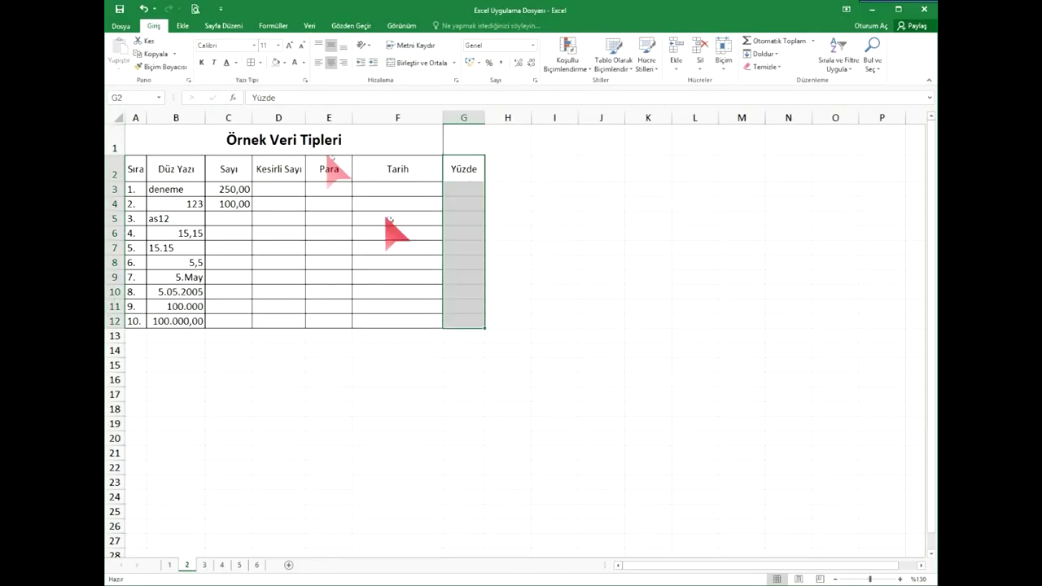
Step: Unmerge the Örnek Veri Tipleri title, then merge and centre it across A1:G1
left_click_drag(452, 146, 438, 146)
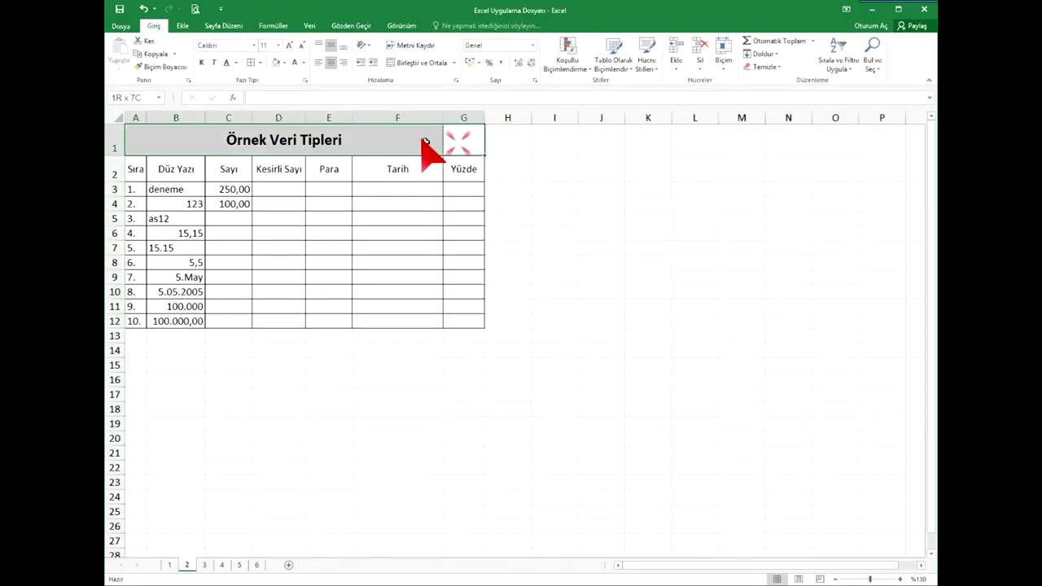
left_click(358, 139)
left_click(397, 65)
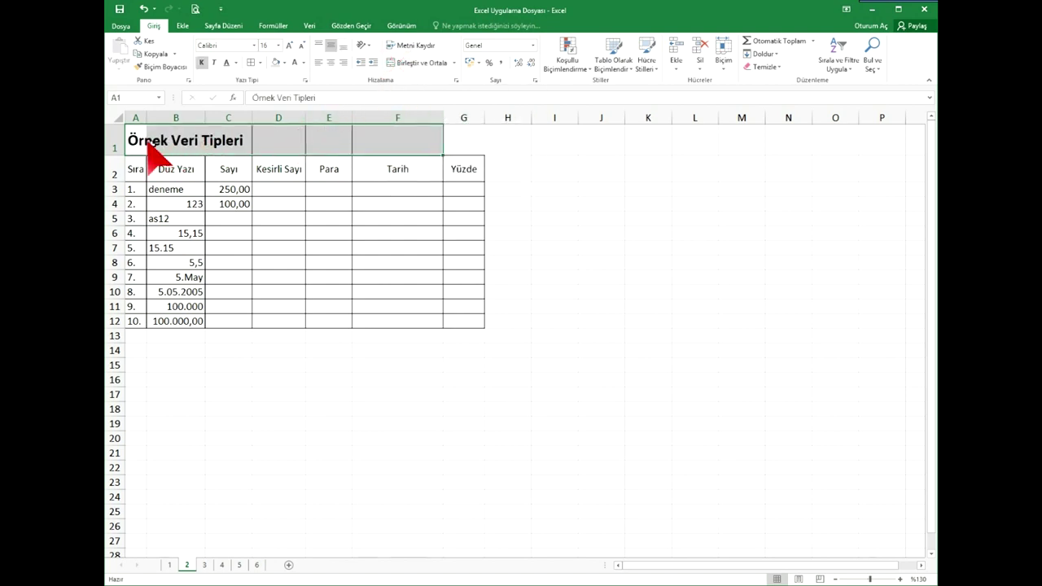
left_click_drag(138, 140, 484, 143)
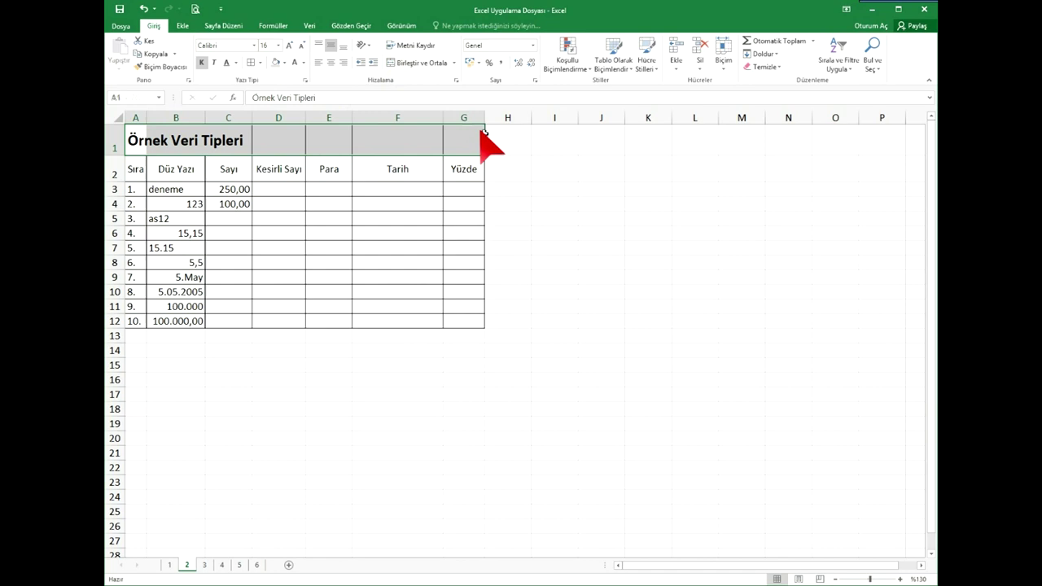
left_click(419, 63)
left_click(421, 205)
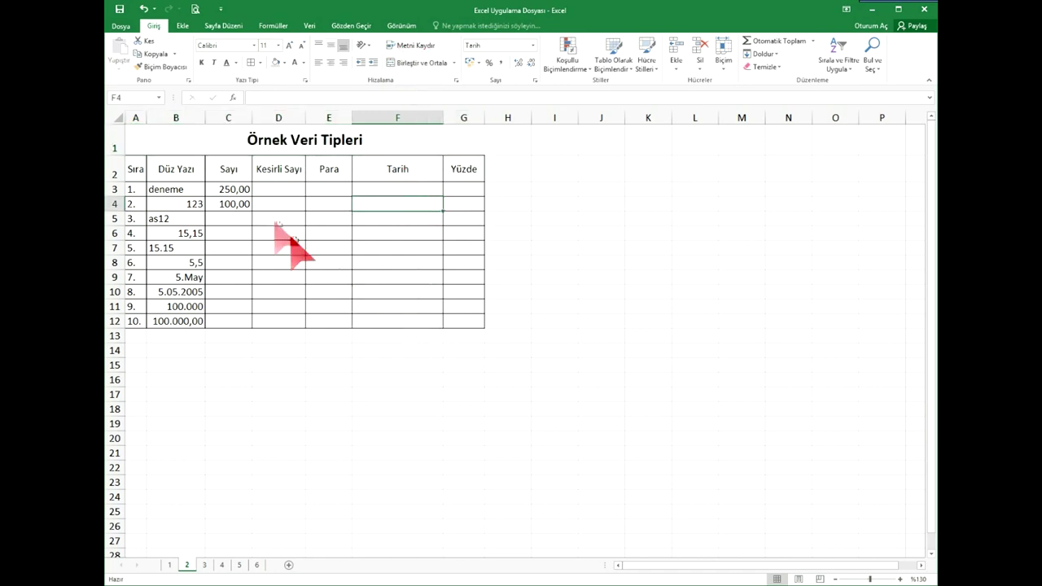
Step: Enter the fractions 10 1/5, 10 1/2, 5 1/2 and 2 1/5 in D3:D6, undoing the one that turned into a date
left_click(232, 217)
left_click(281, 190)
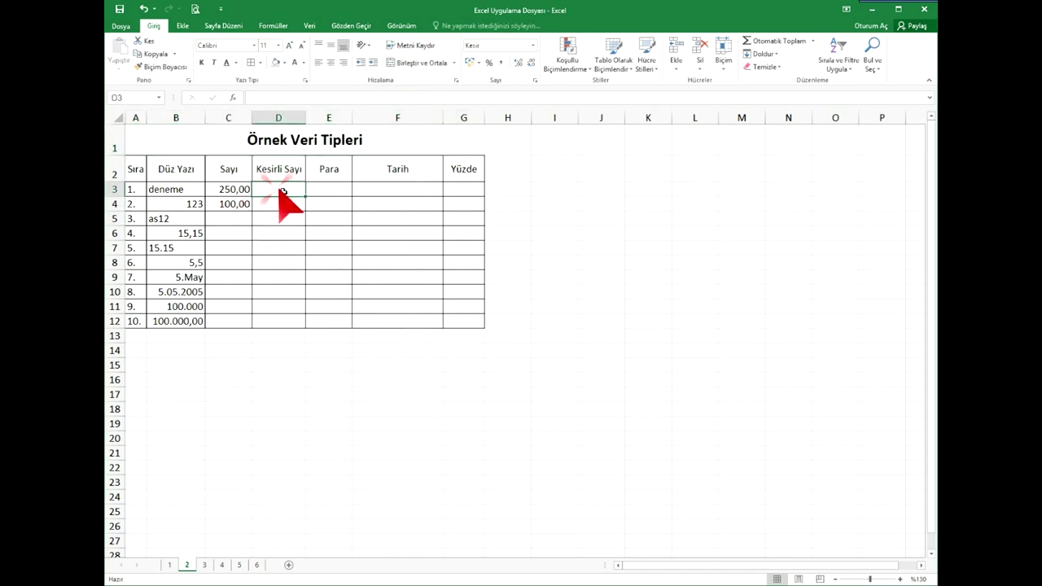
type("10 1/5")
key("Return")
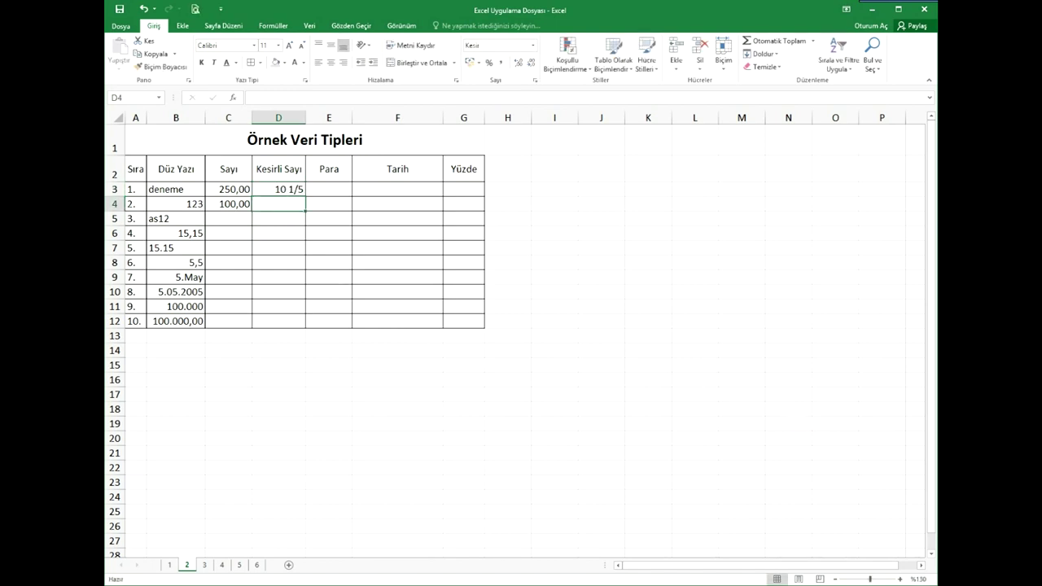
type("10.May")
key("Return")
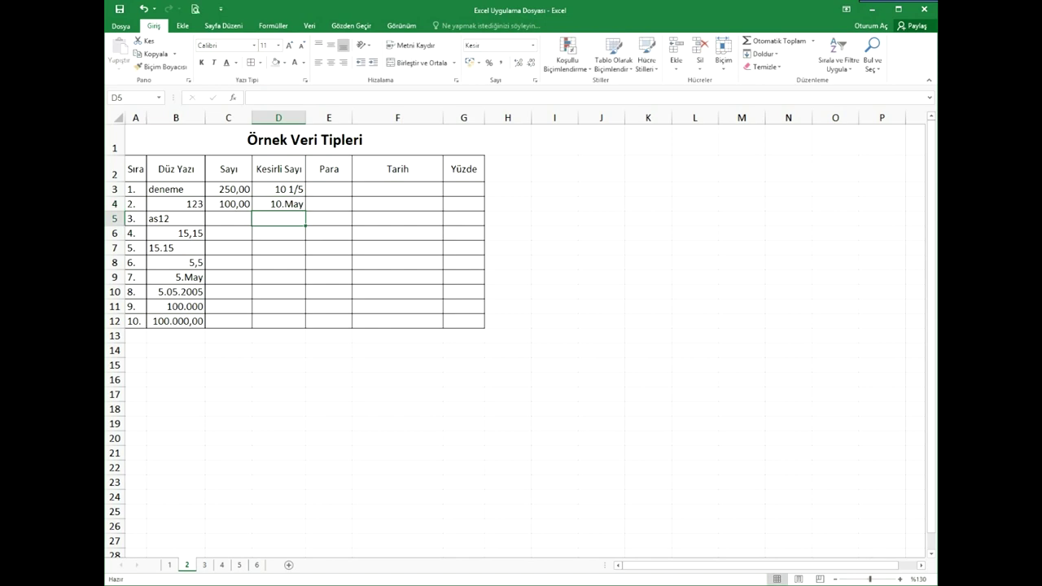
key("ctrl+z")
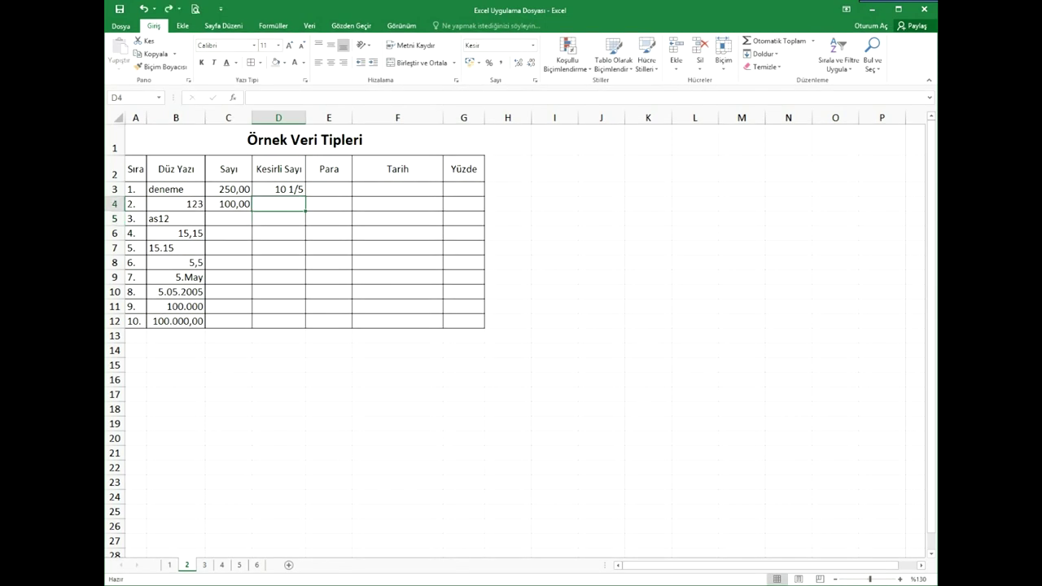
type("10")
type(" 1/2")
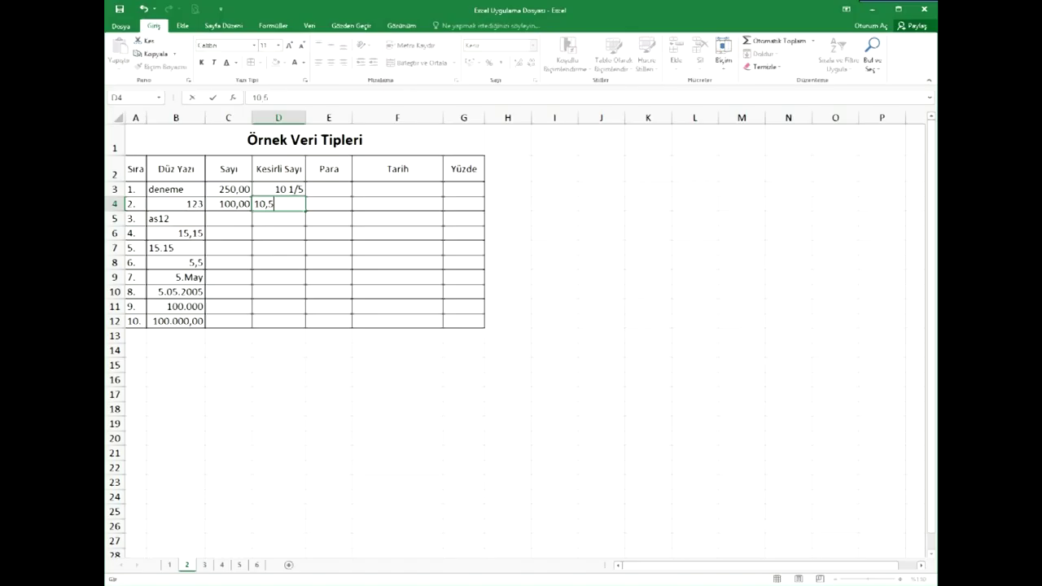
key("Return")
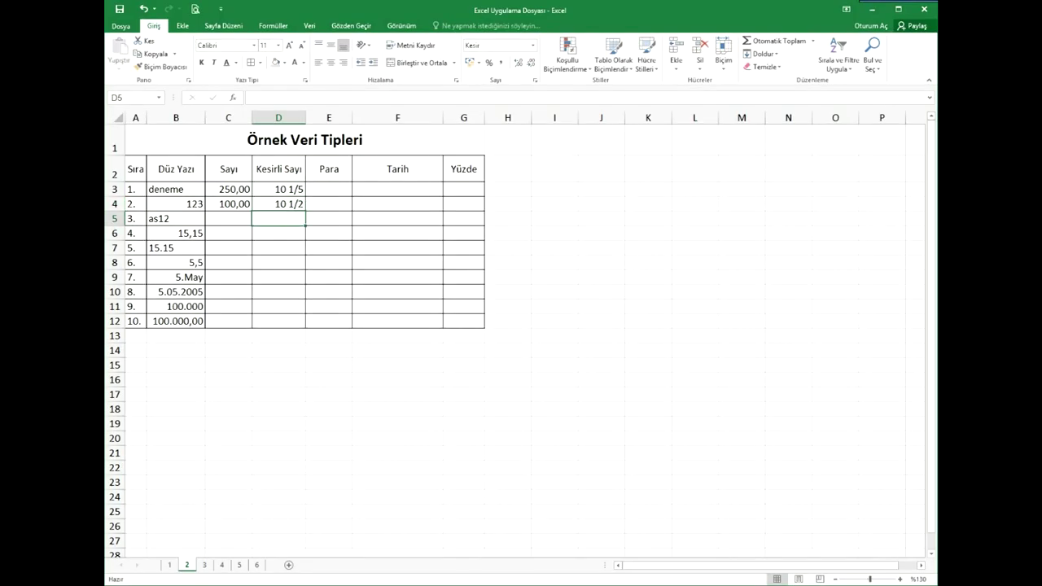
type("5 1/2")
key("Return")
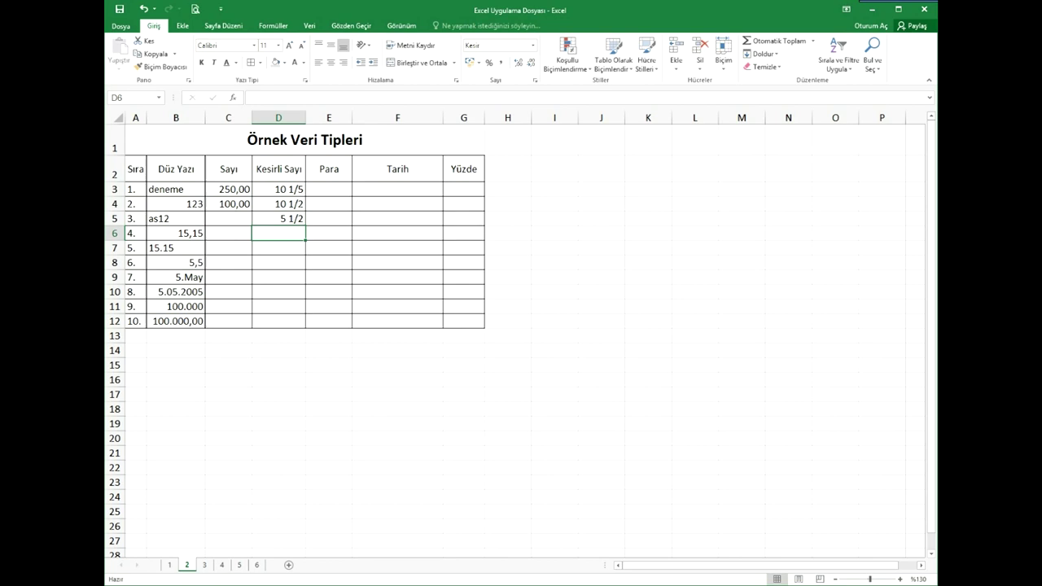
type("2 1/5")
key("Return")
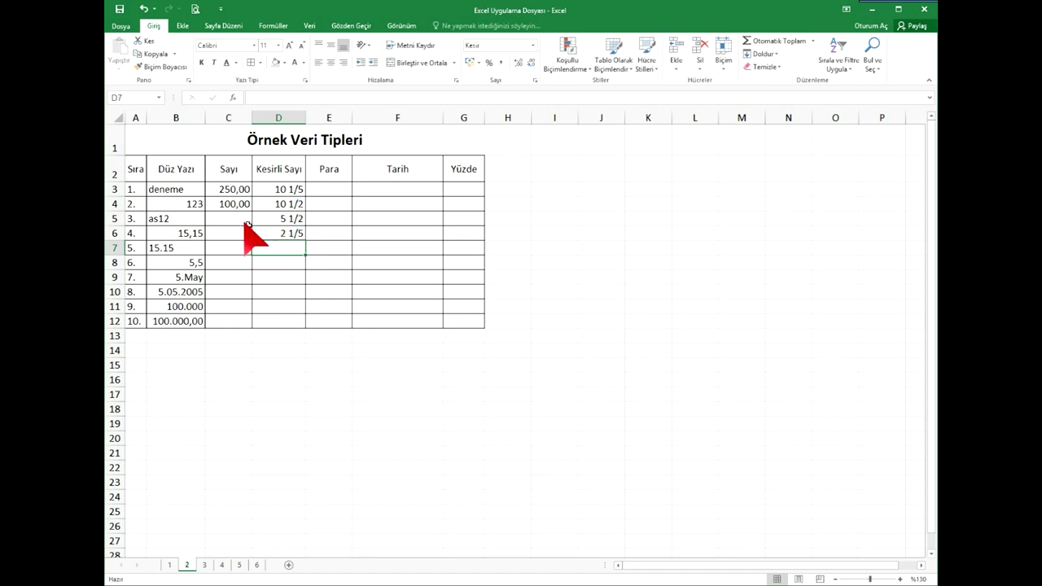
Step: Enter 10,5 in C5 and 2,2 in C6 under Sayı
left_click(236, 218)
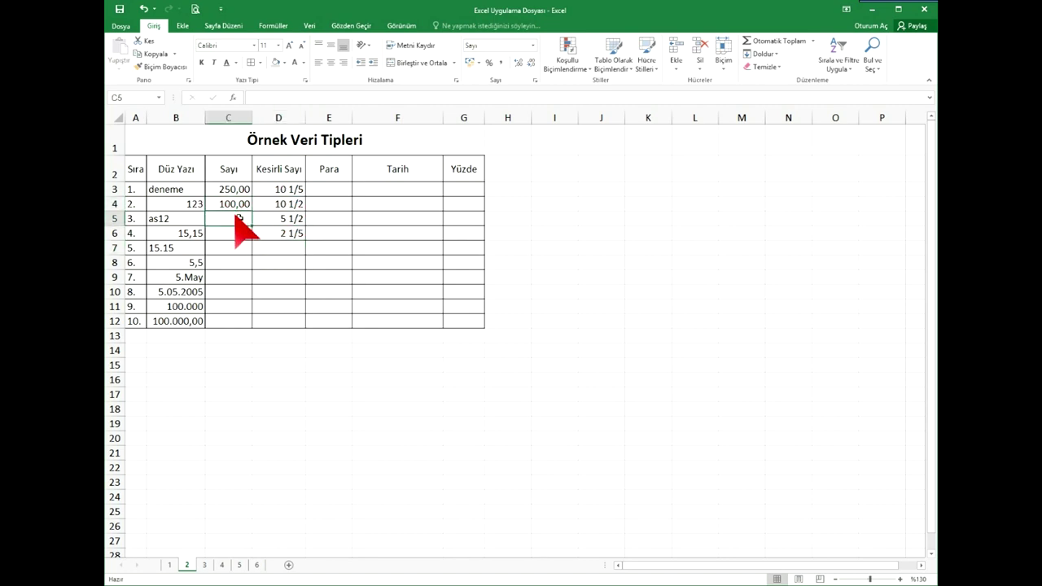
type("10,5")
key("Return")
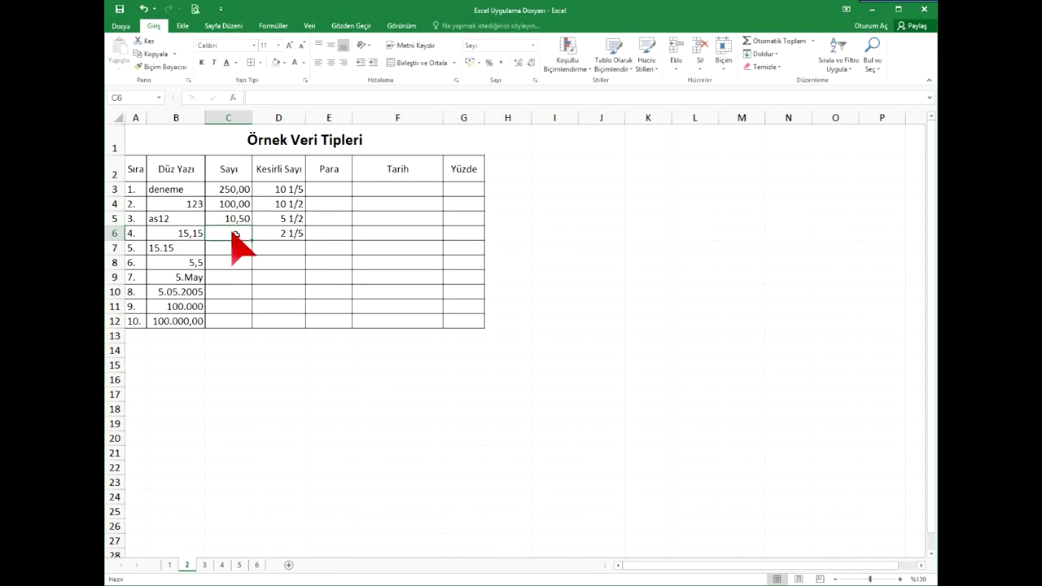
type("2,2")
key("Return")
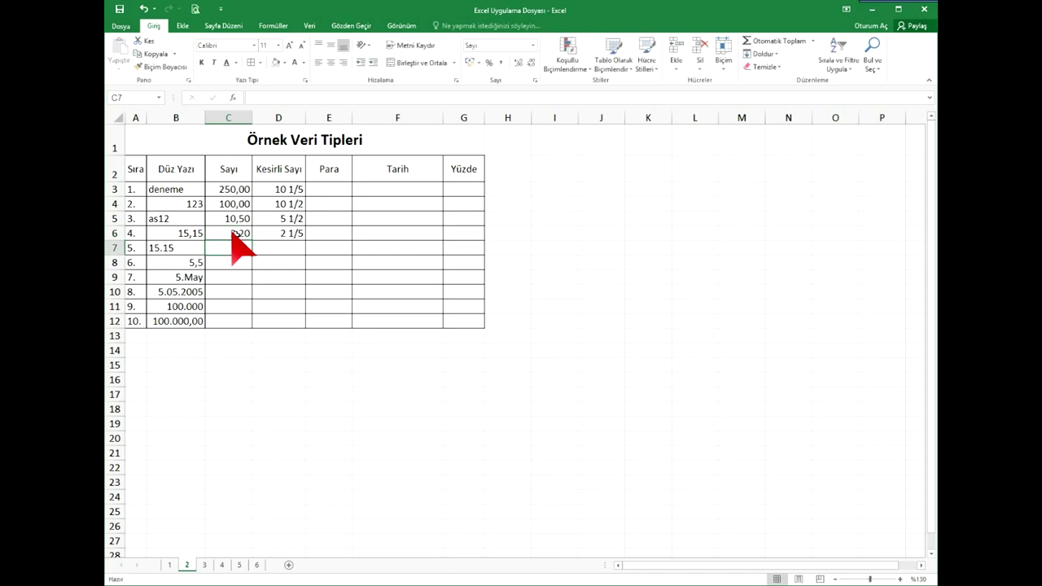
Step: Enter 250 in E3 and 100 in E4 under Para
left_click(328, 189)
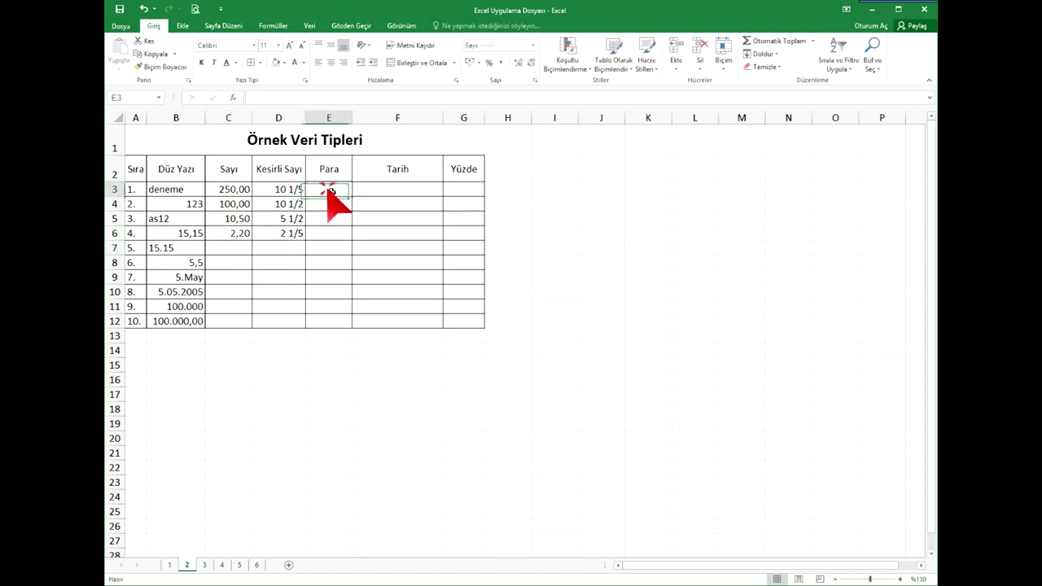
type("250")
key("Return")
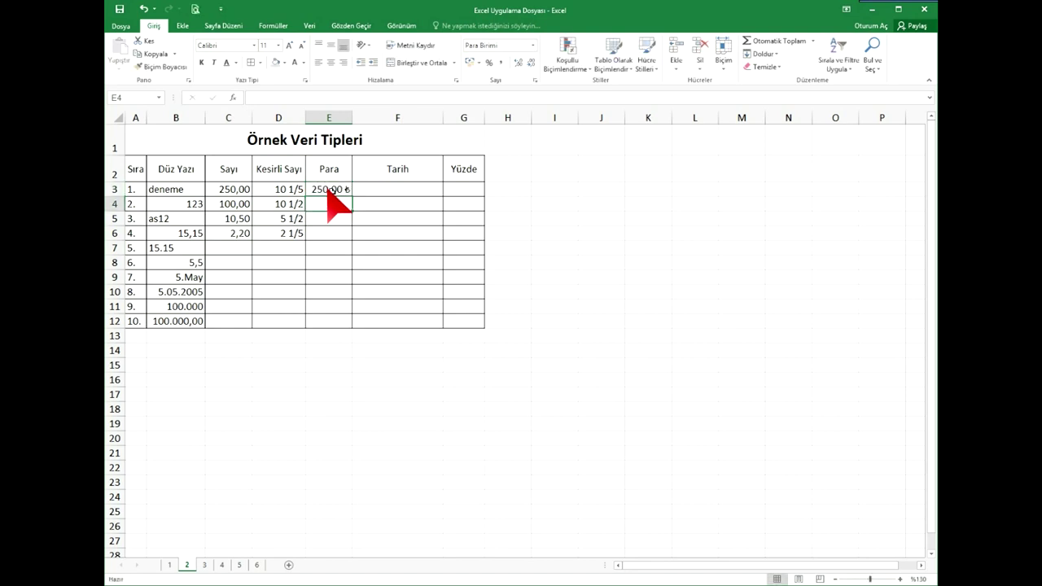
type("100")
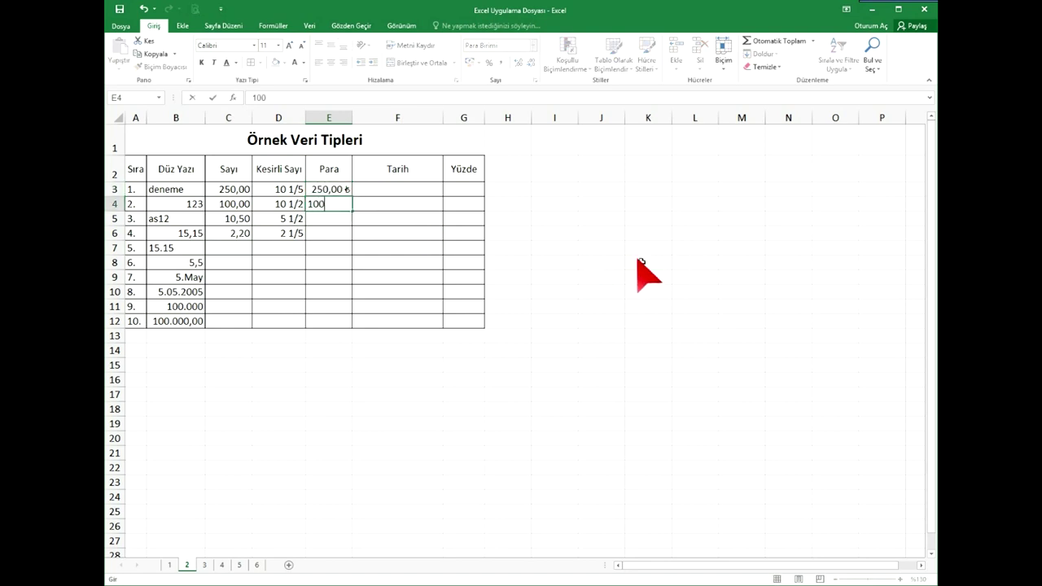
key("Return")
Step: Format E3:E12 as accounting with the Turkish lira (₺) symbol and fit column E
left_click_drag(334, 191, 335, 322)
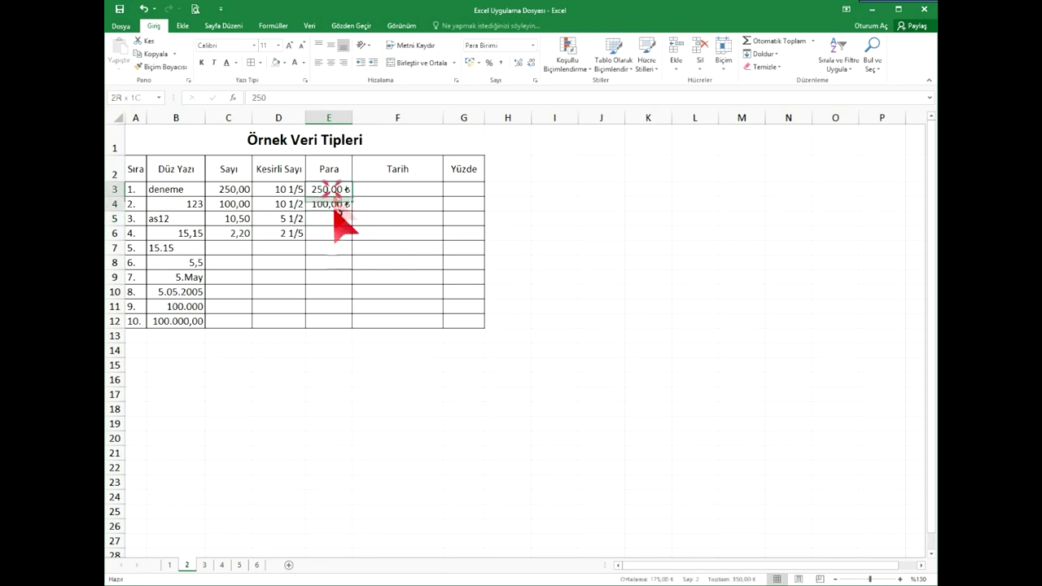
left_click(477, 63)
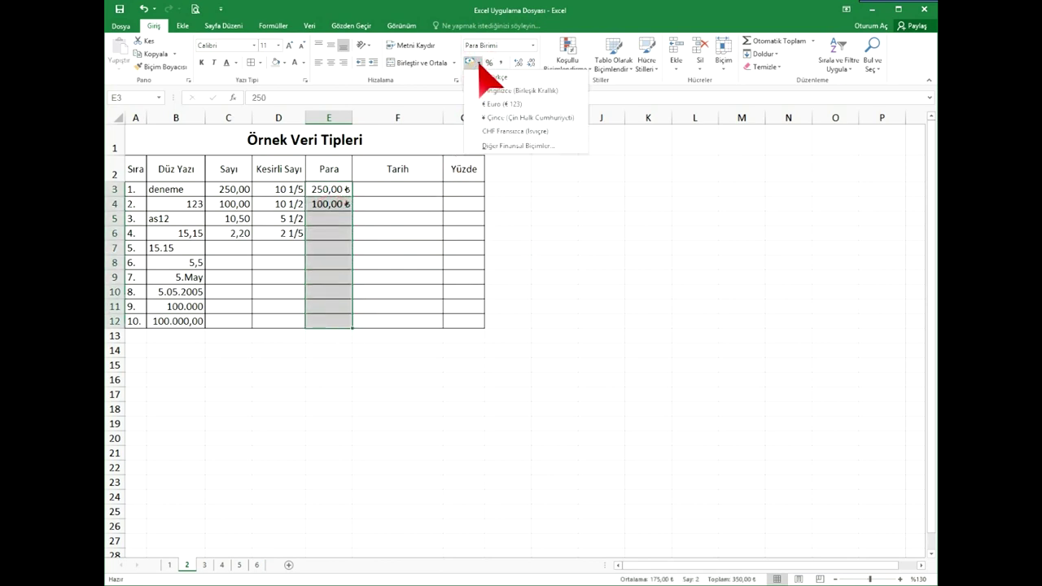
left_click(492, 105)
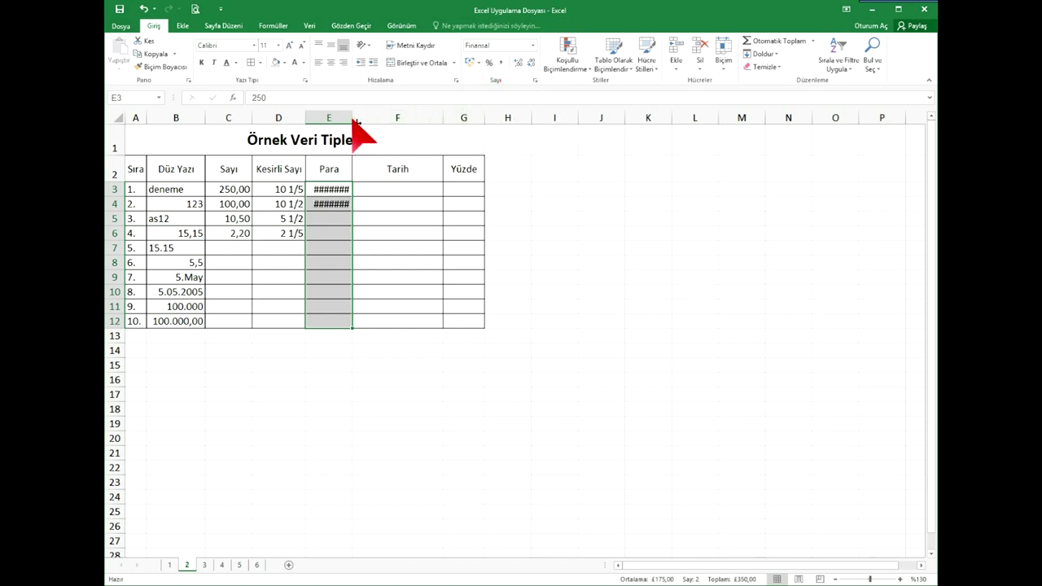
left_click_drag(355, 122, 371, 122)
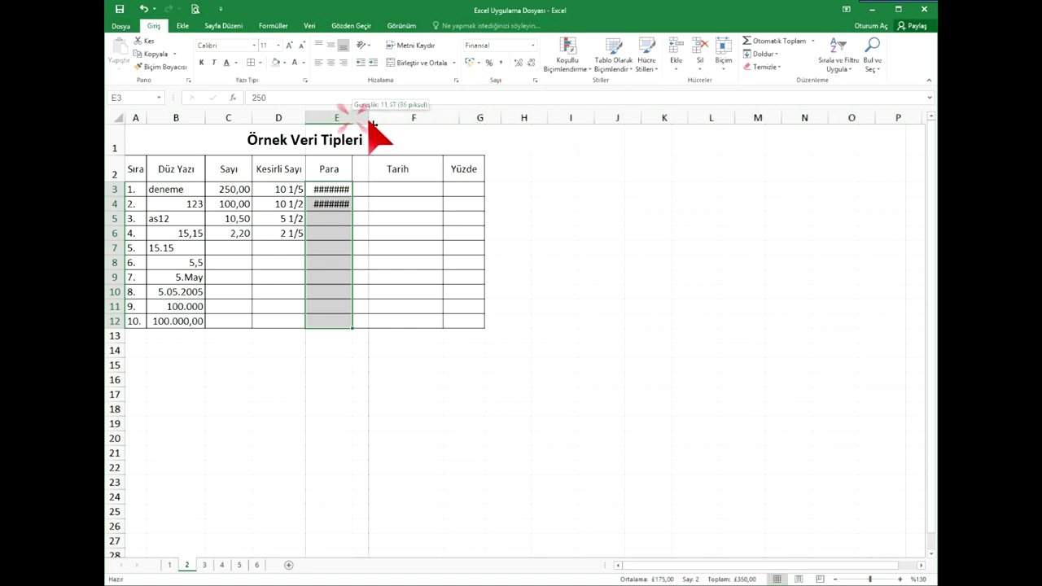
left_click(478, 63)
left_click(489, 105)
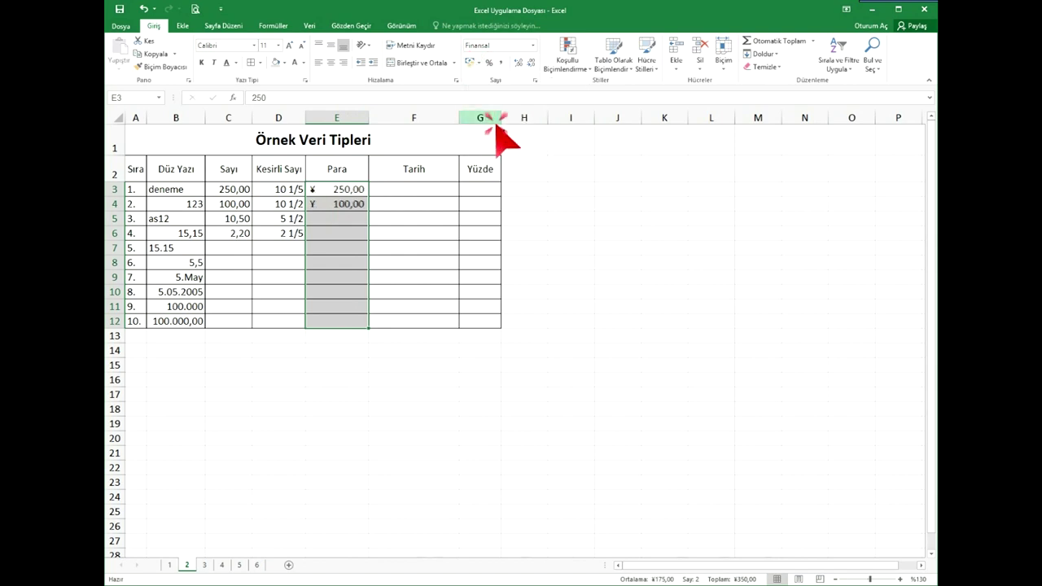
left_click(478, 63)
left_click(492, 77)
left_click_drag(368, 118, 356, 120)
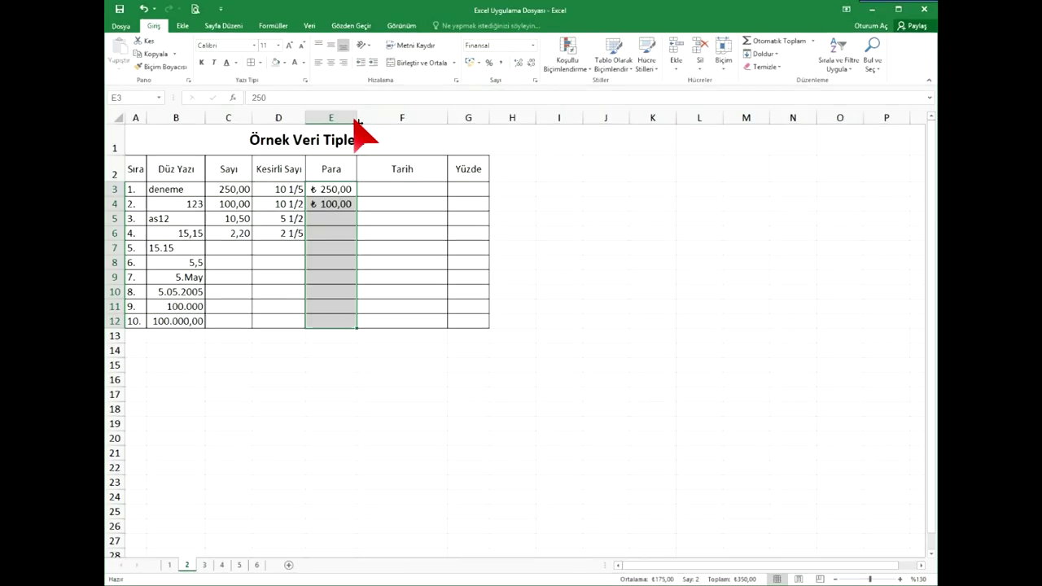
left_click(378, 192)
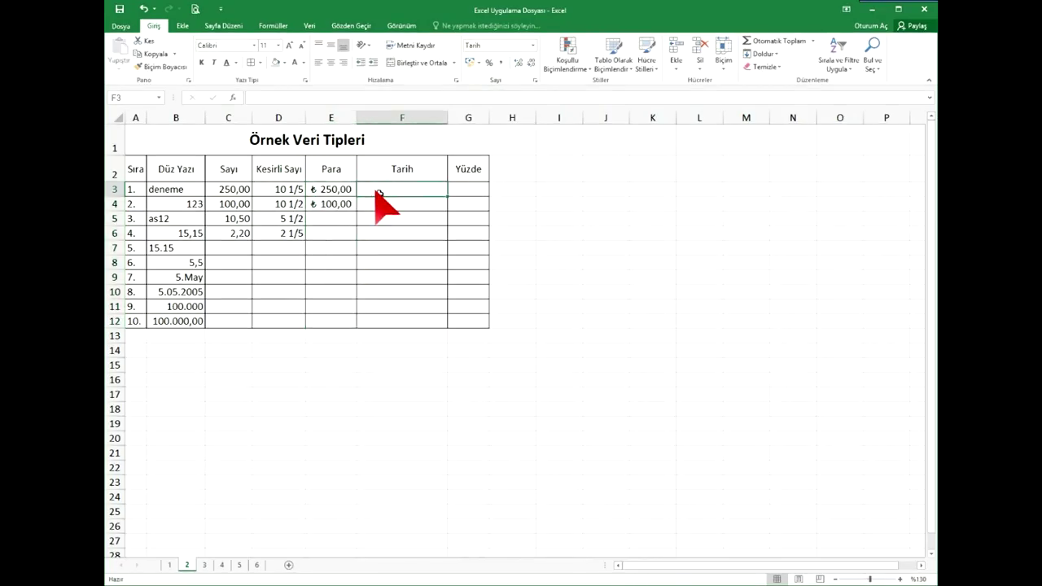
Step: Enter the date 2 Şubat 2020 in F3, re-entering it to correct the value
type("2.2.2020")
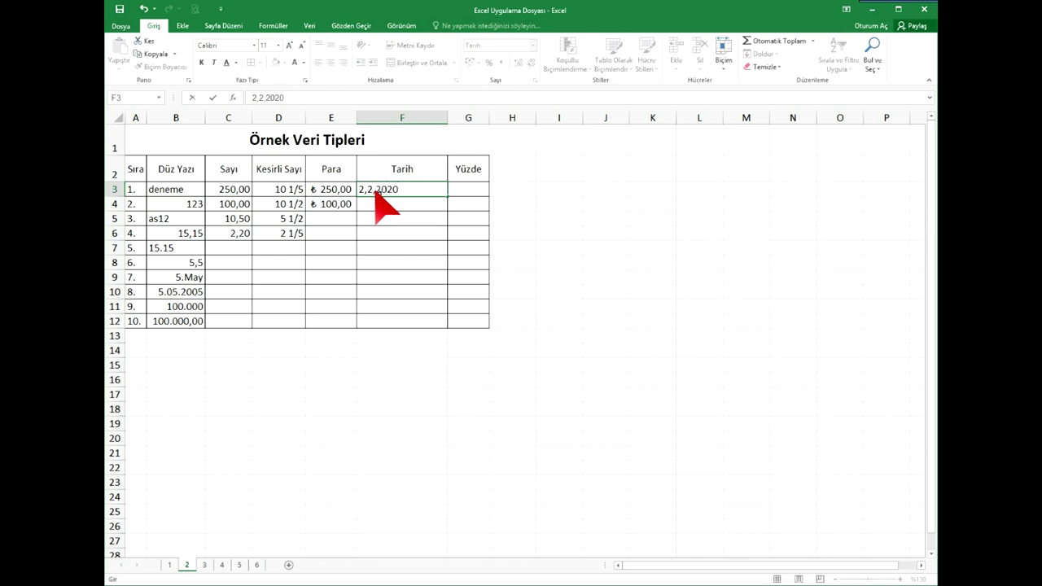
key("Return")
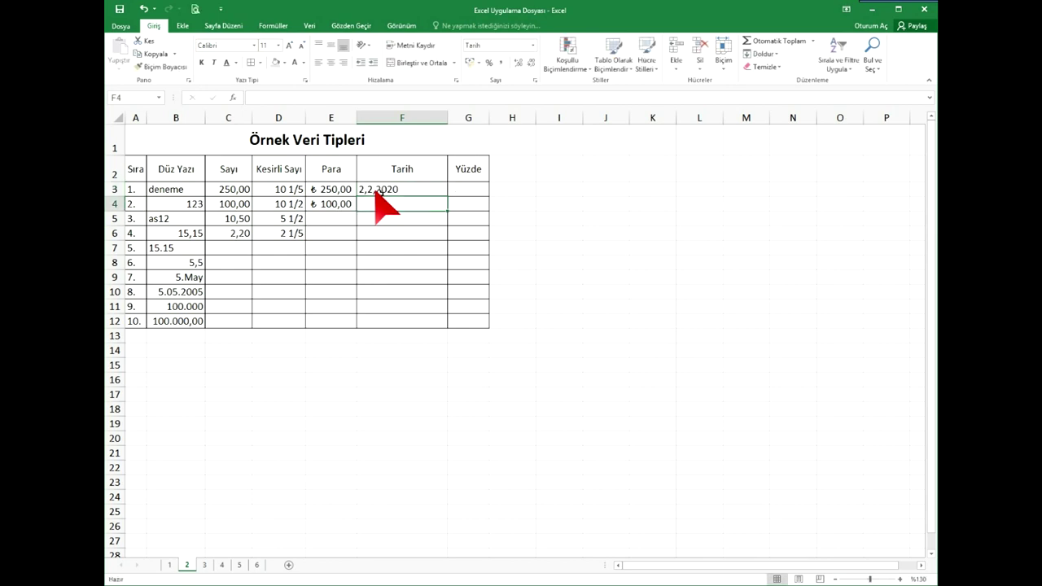
left_click(377, 192)
type("2")
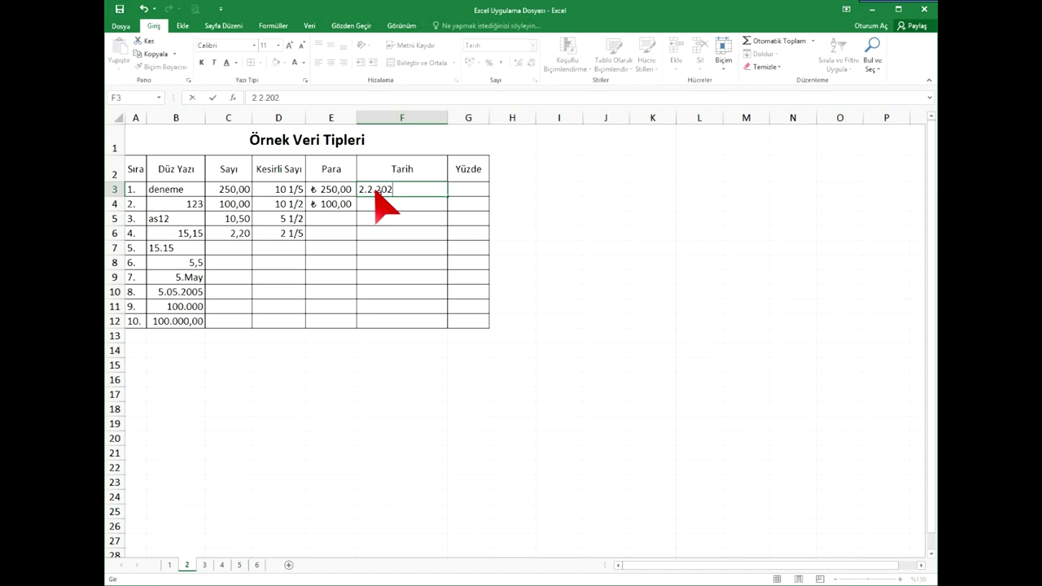
type("0")
key("Return")
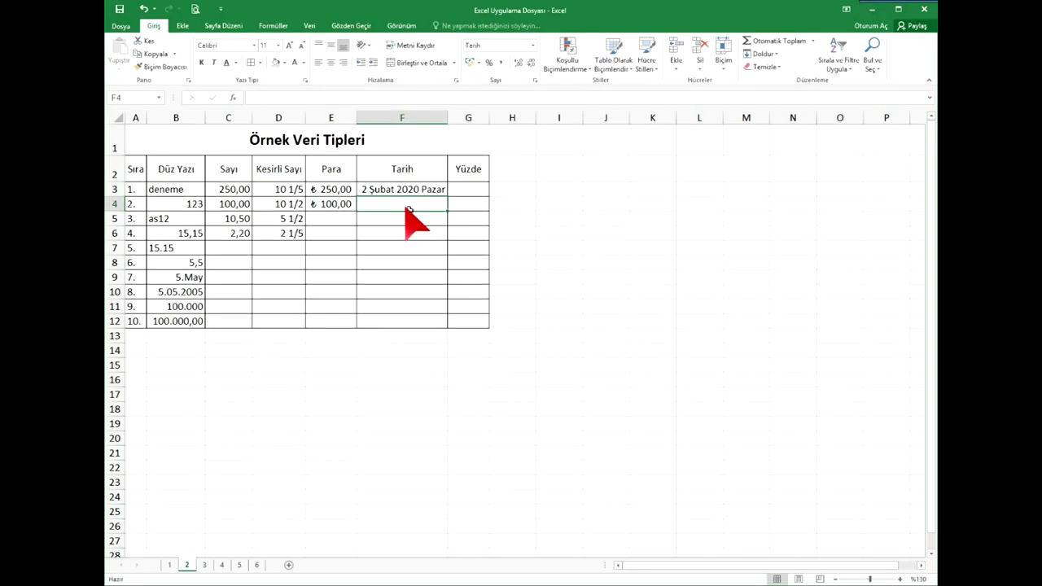
Step: Enter 16.08.1975 in F4 and widen column F to show the full date
type("16.08.1975")
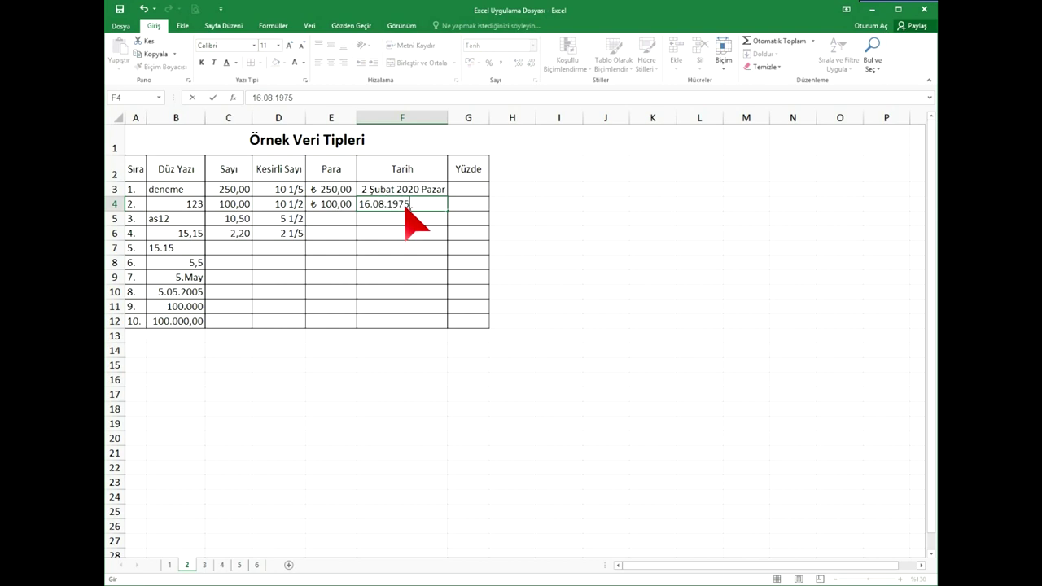
key("Return")
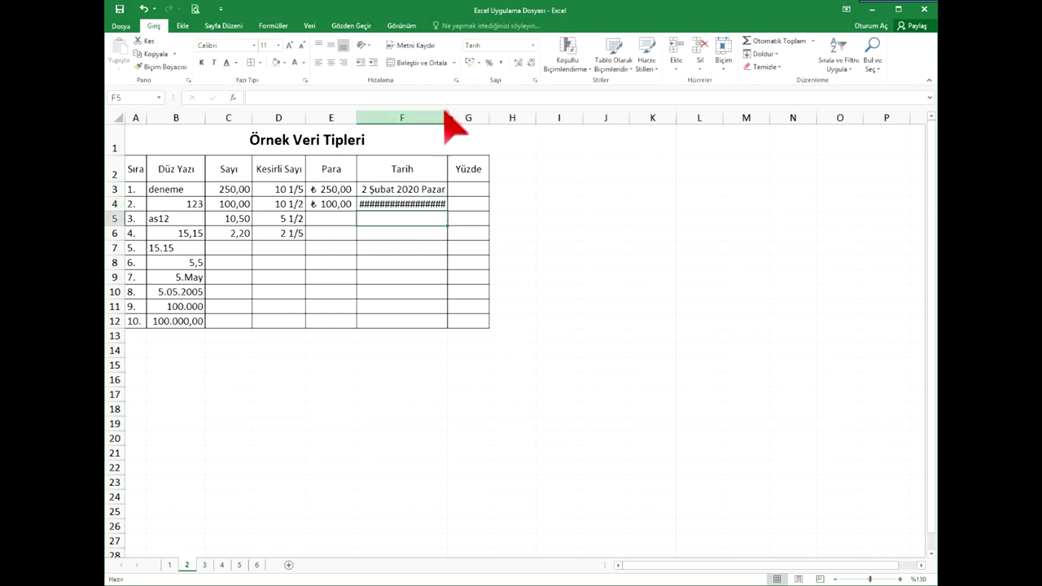
left_click_drag(447, 118, 490, 120)
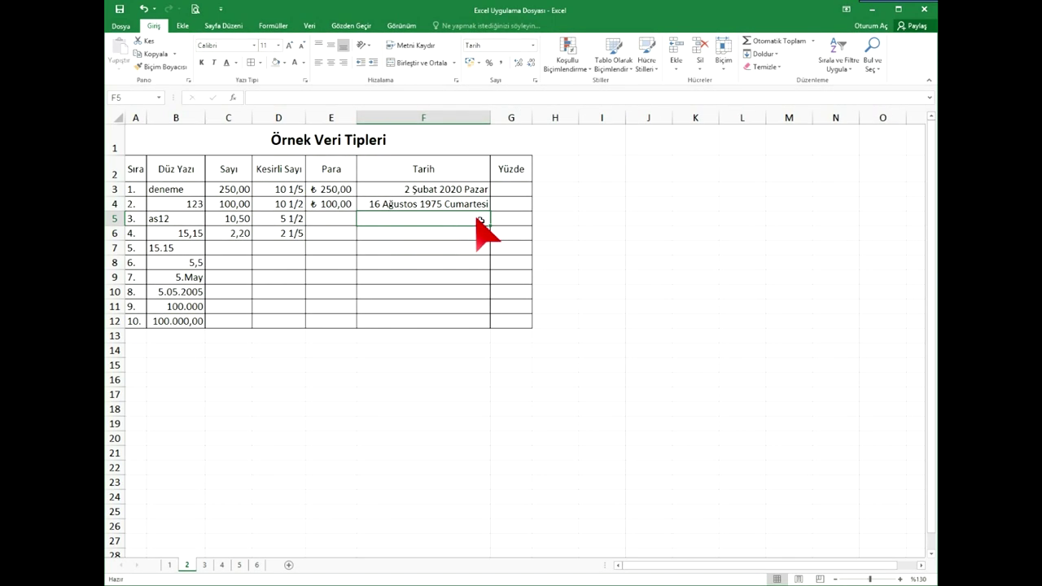
Step: Enter 50% in G3 and 10% in G4
left_click(505, 191)
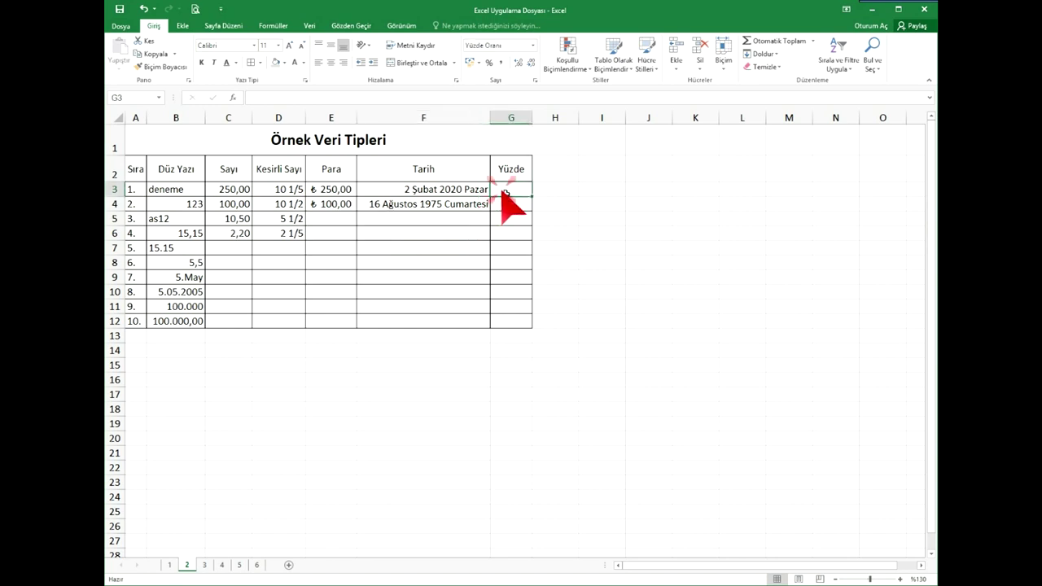
type("5%")
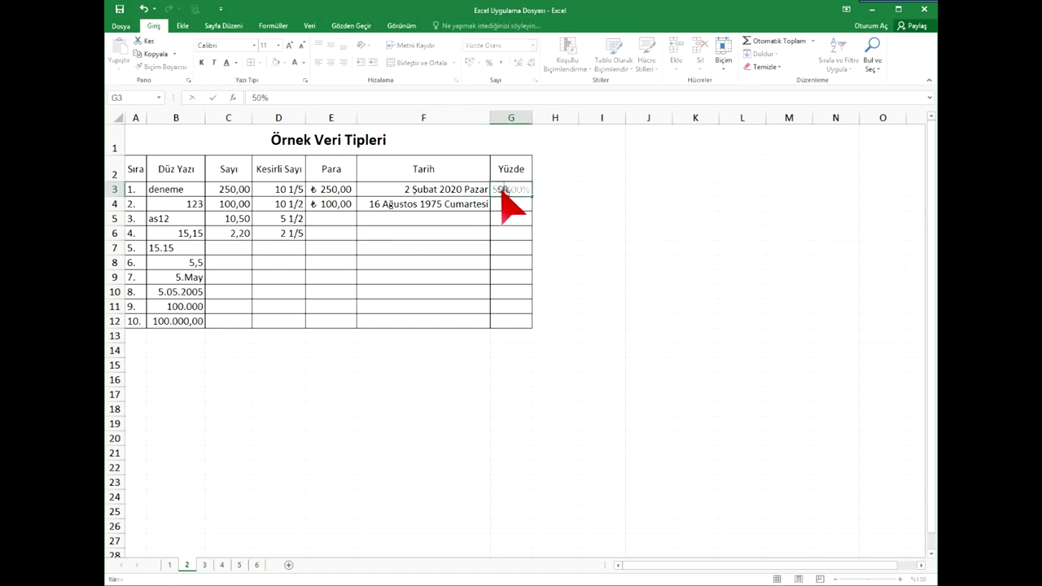
key("Return")
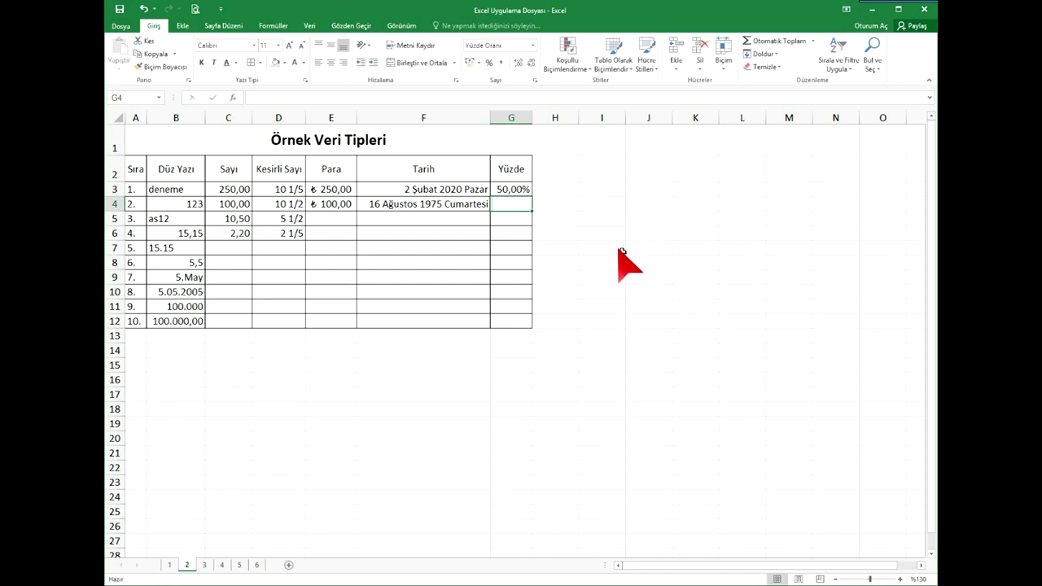
type("10%")
key("Return")
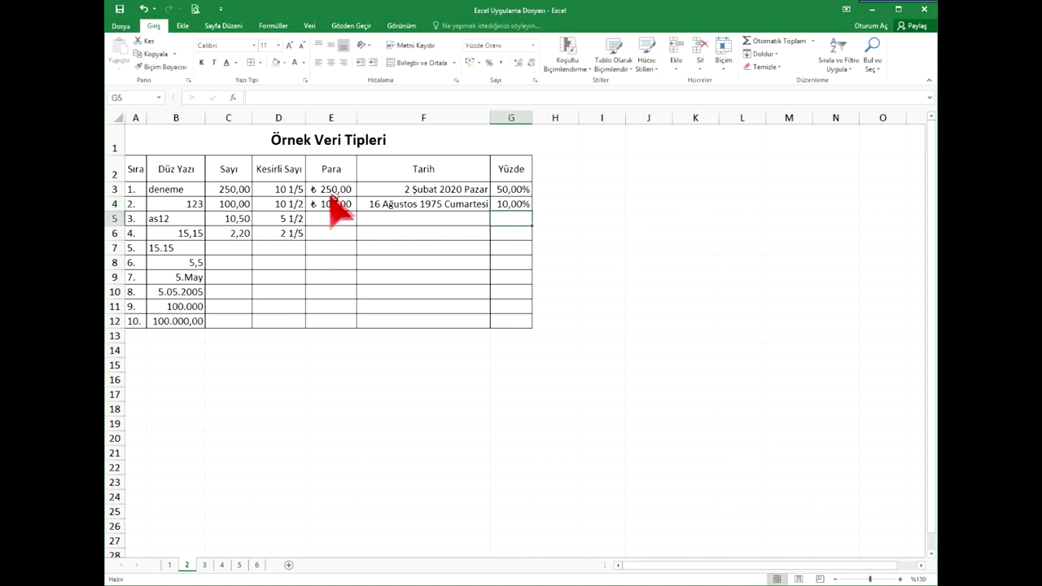
Step: Enter 2.2222 in C7 and 5,657 in C8 under Sayı
left_click(328, 220)
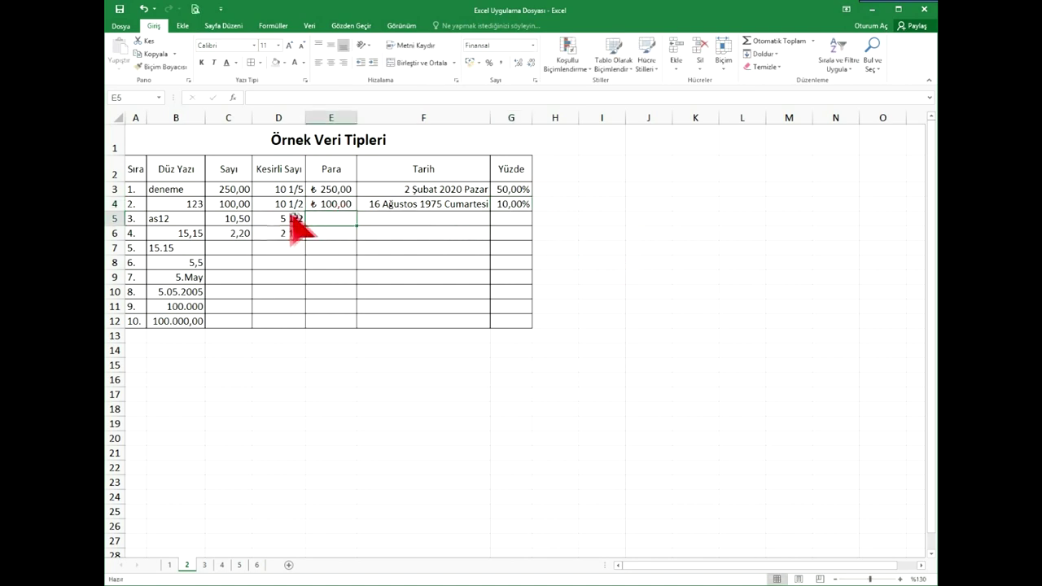
left_click(240, 249)
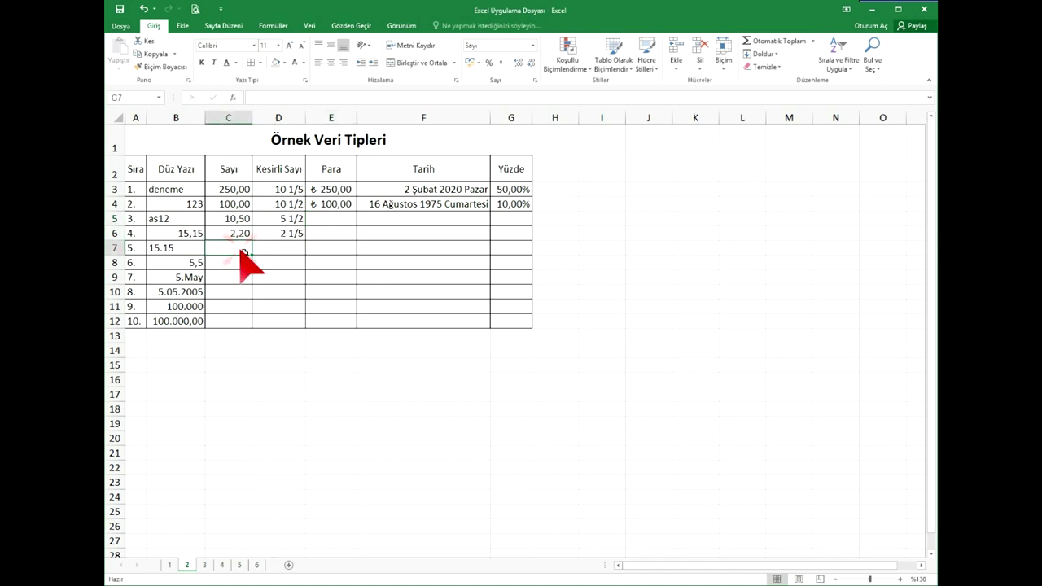
type("2,22")
key("Return")
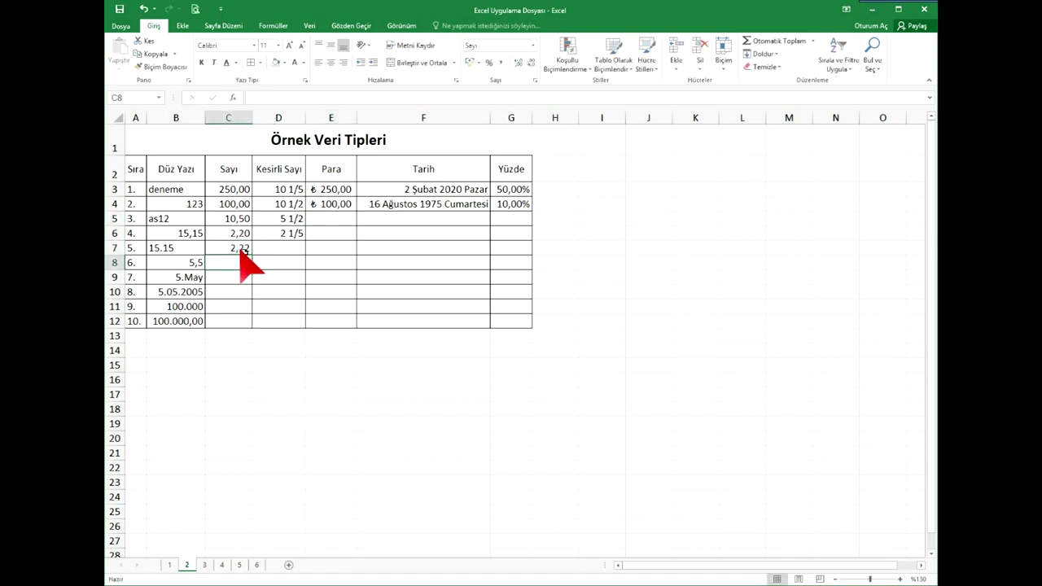
type("5,65")
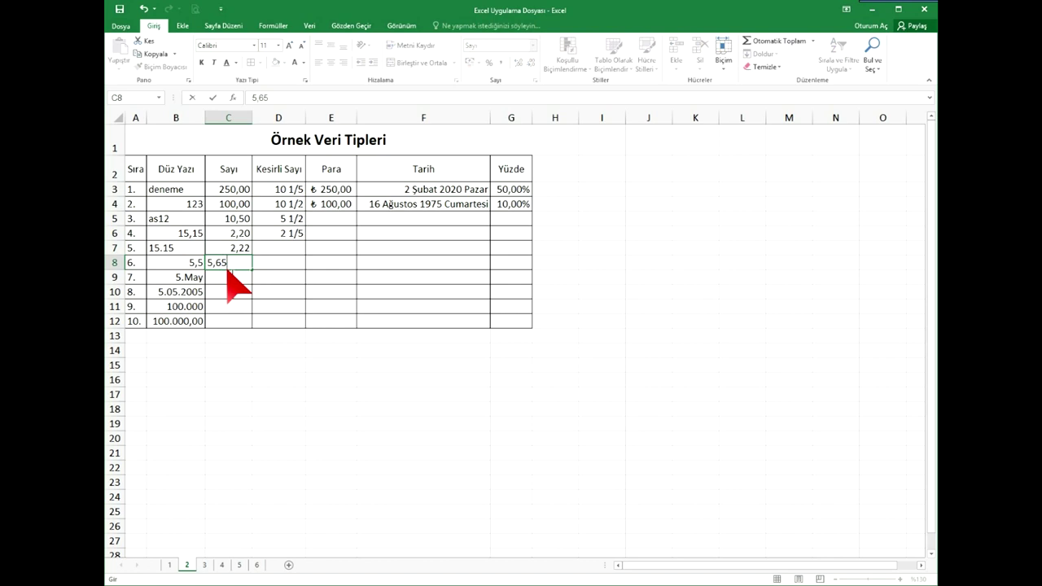
type("6")
key("Return")
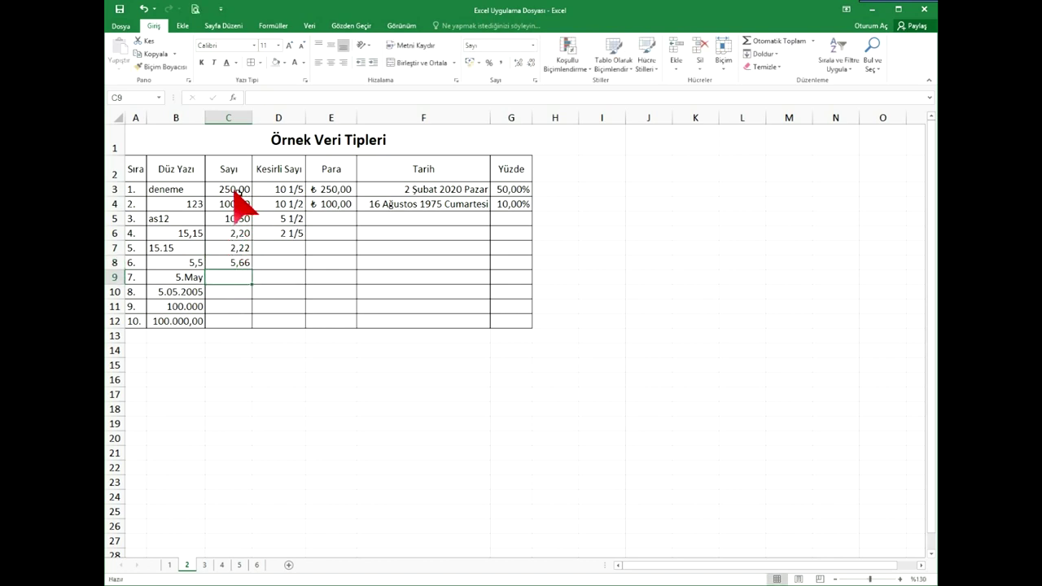
Step: Show the Sayı values C3:C12 with no decimal places, after trying more decimals and thousands style
left_click_drag(235, 191, 234, 319)
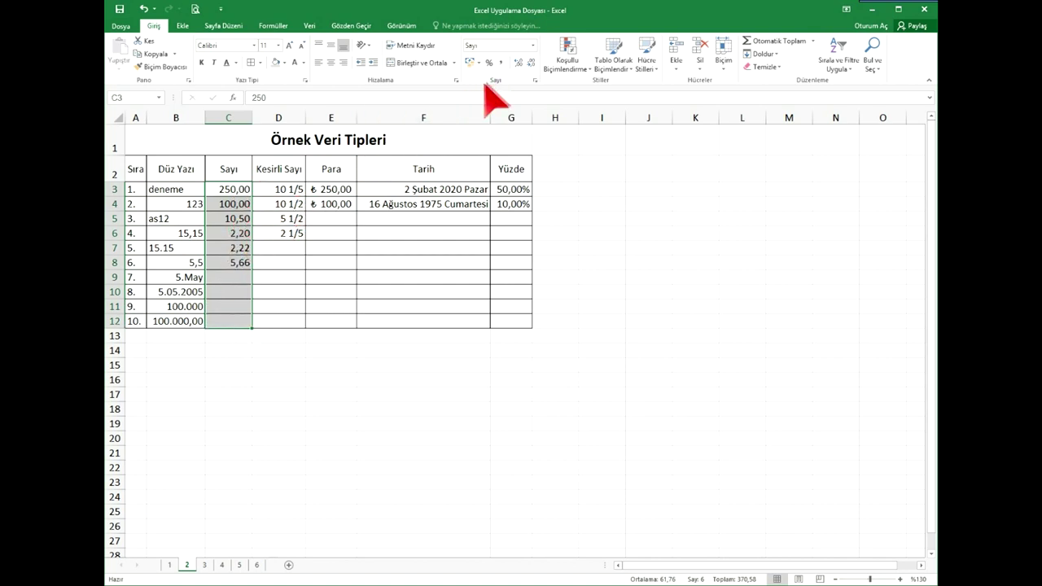
left_click(531, 63)
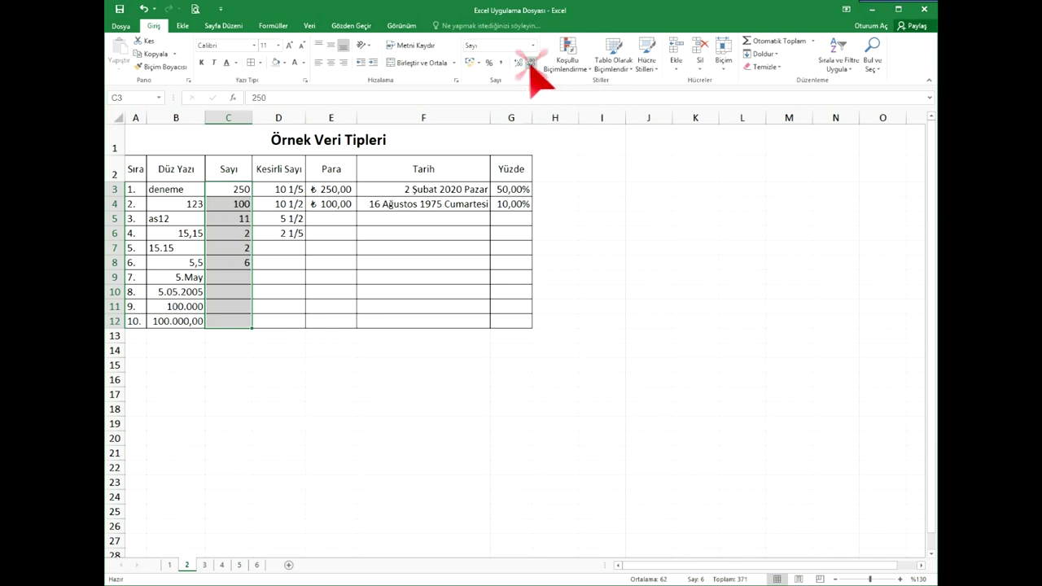
left_click(517, 63)
left_click(517, 63)
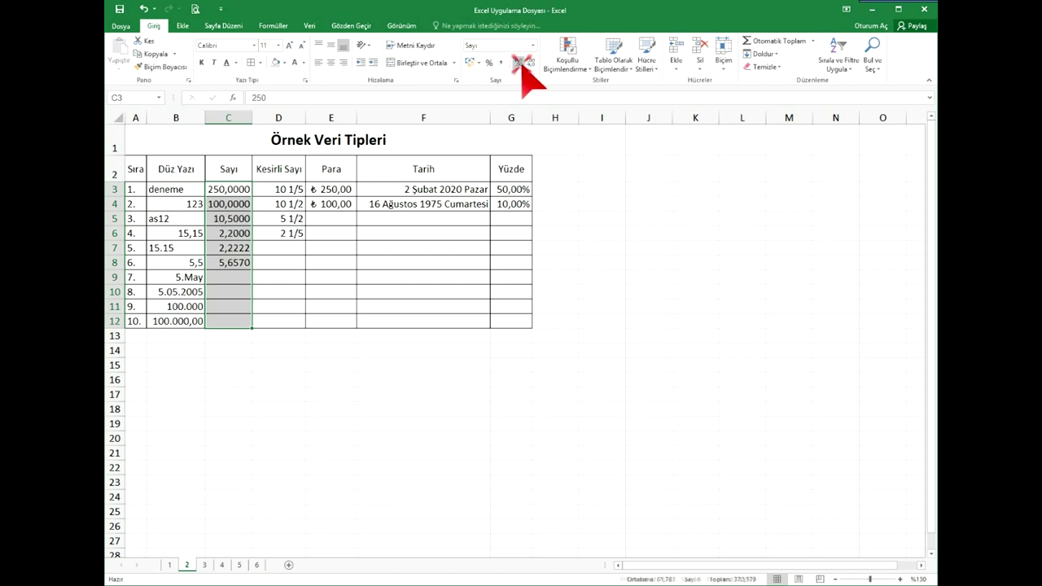
left_click(518, 63)
left_click(517, 62)
left_click(518, 62)
left_click(517, 62)
left_click(518, 63)
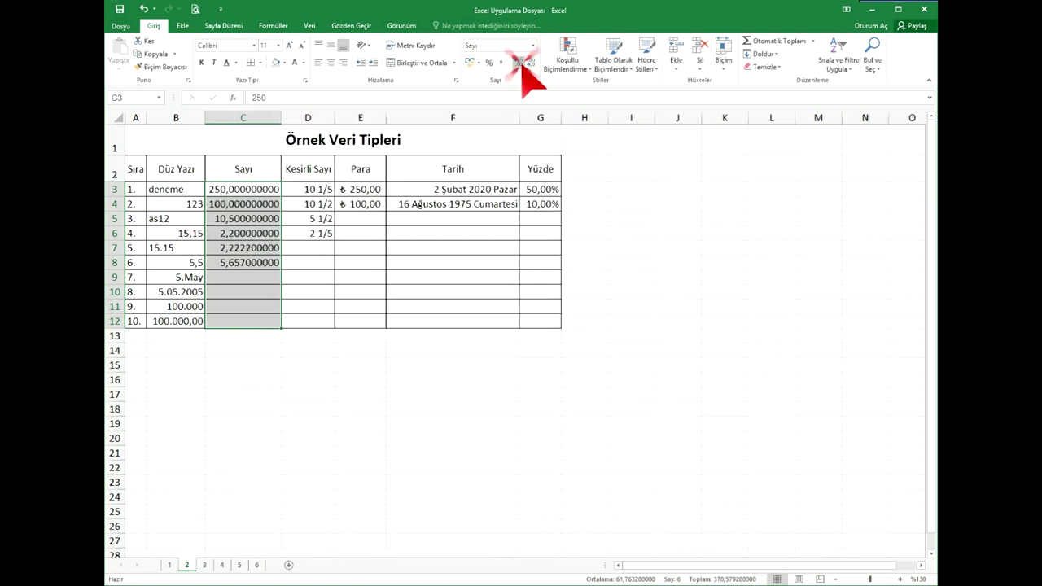
left_click(530, 62)
left_click(530, 63)
left_click(531, 63)
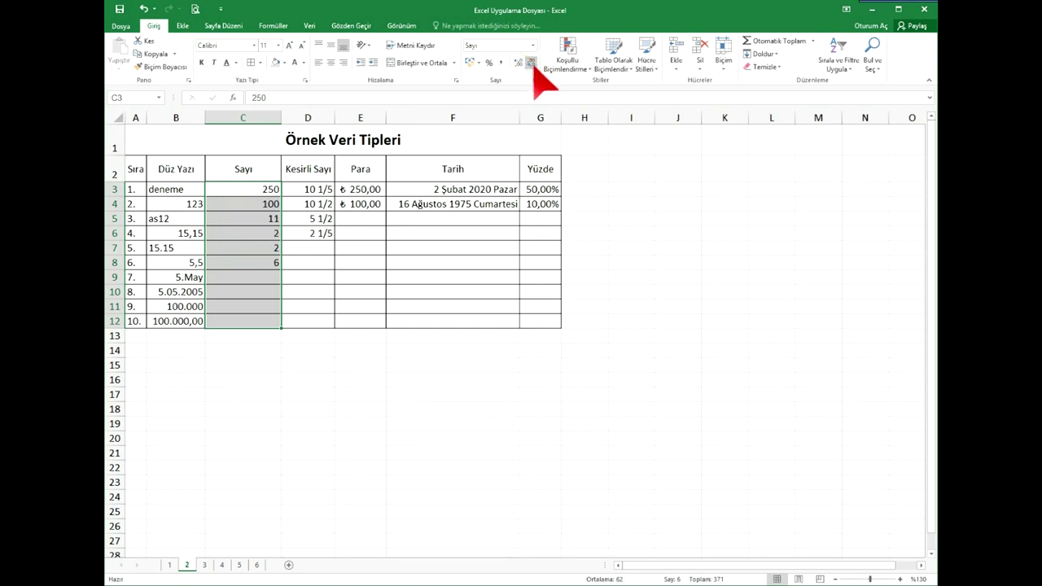
left_click(518, 63)
left_click(518, 63)
left_click(518, 63)
left_click(518, 63)
left_click(518, 63)
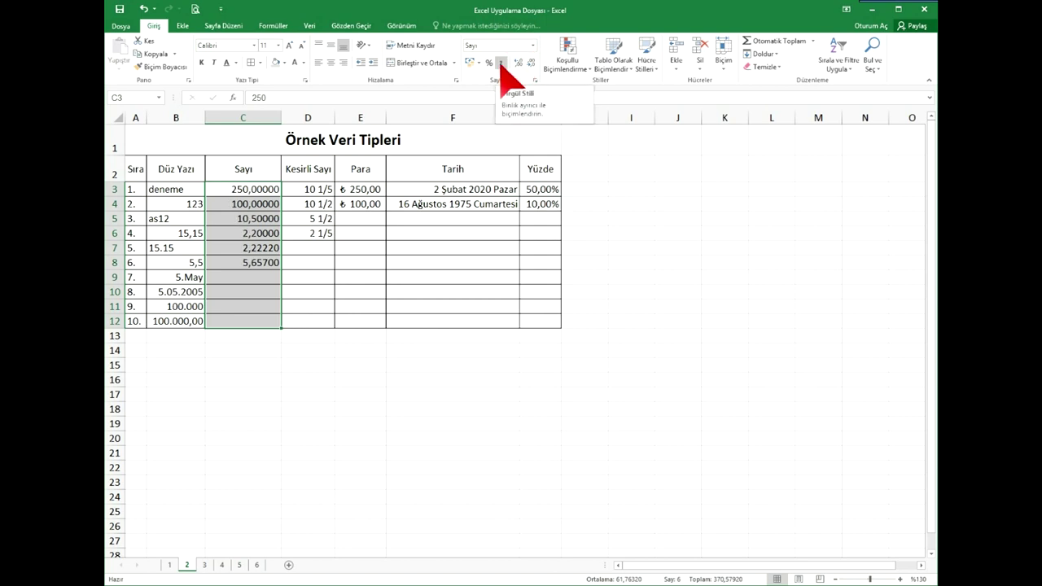
left_click(502, 62)
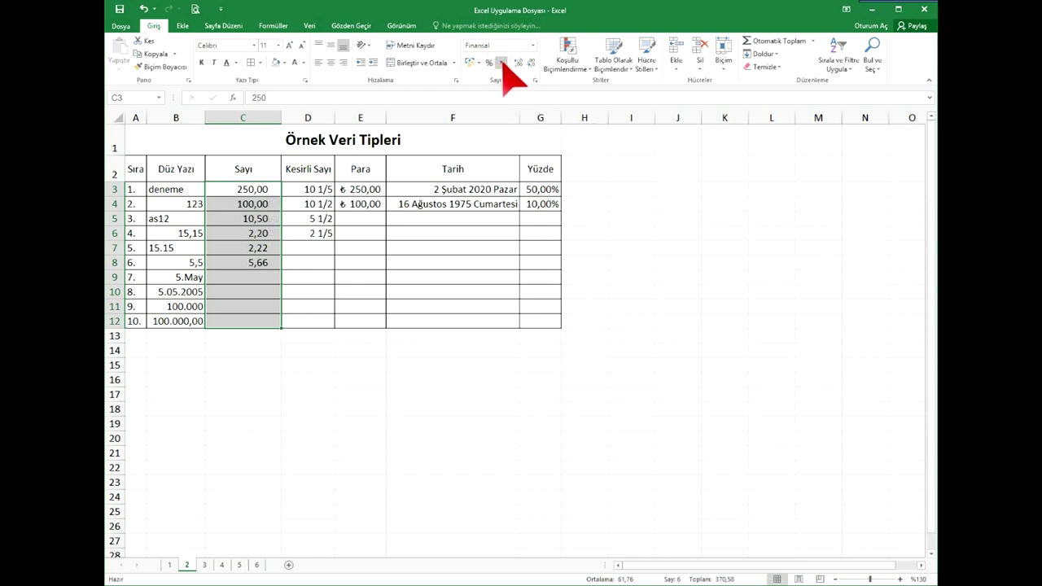
left_click(518, 62)
left_click(531, 63)
left_click(530, 62)
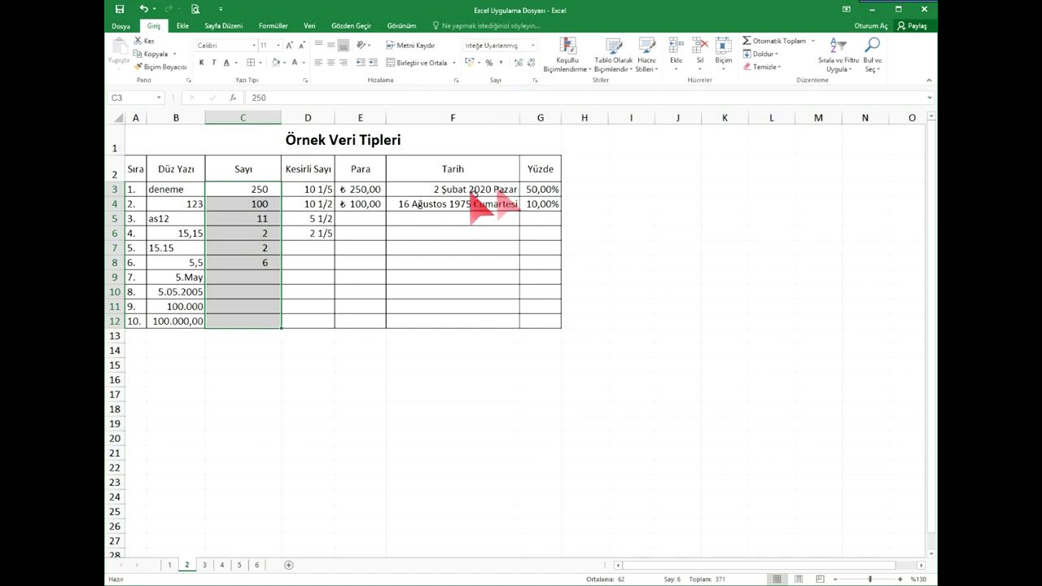
Step: Remove decimals from the Yüzde and Para values, giving 50%, 10%, ₺ 250 and ₺ 100
left_click_drag(533, 191, 555, 324)
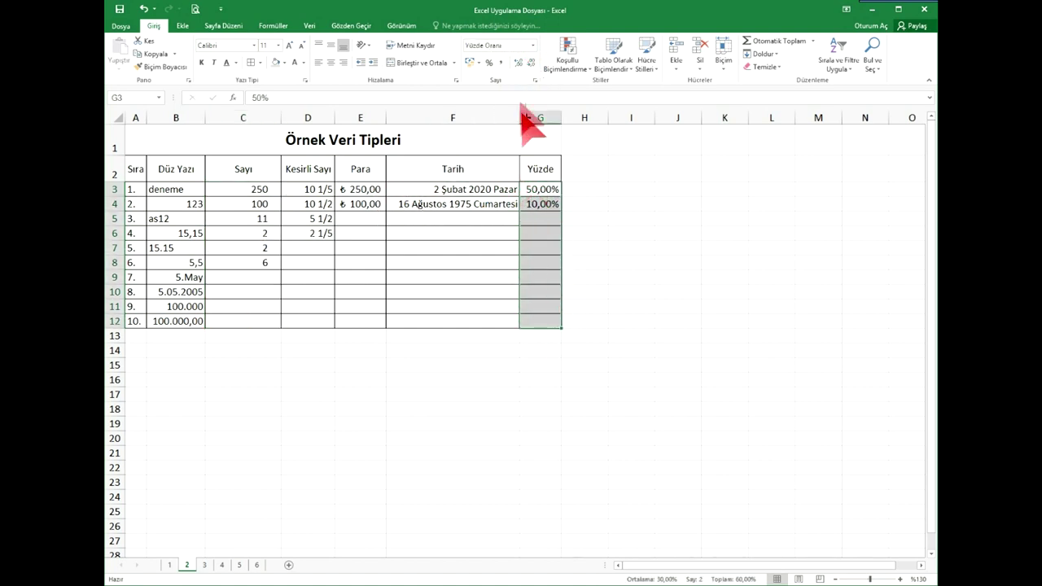
left_click(531, 63)
left_click(517, 62)
left_click(531, 62)
left_click_drag(362, 191, 383, 324)
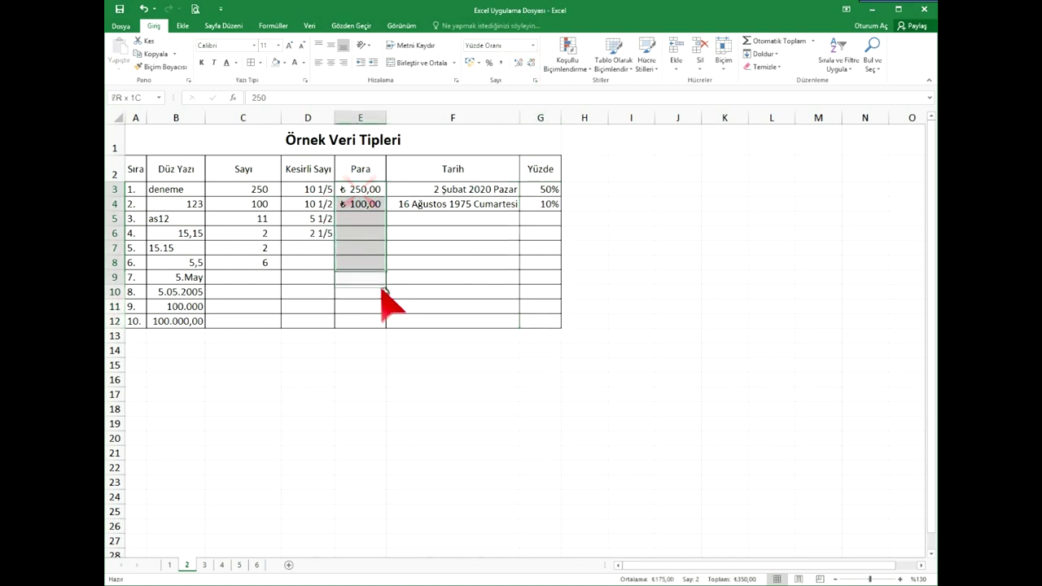
left_click(530, 63)
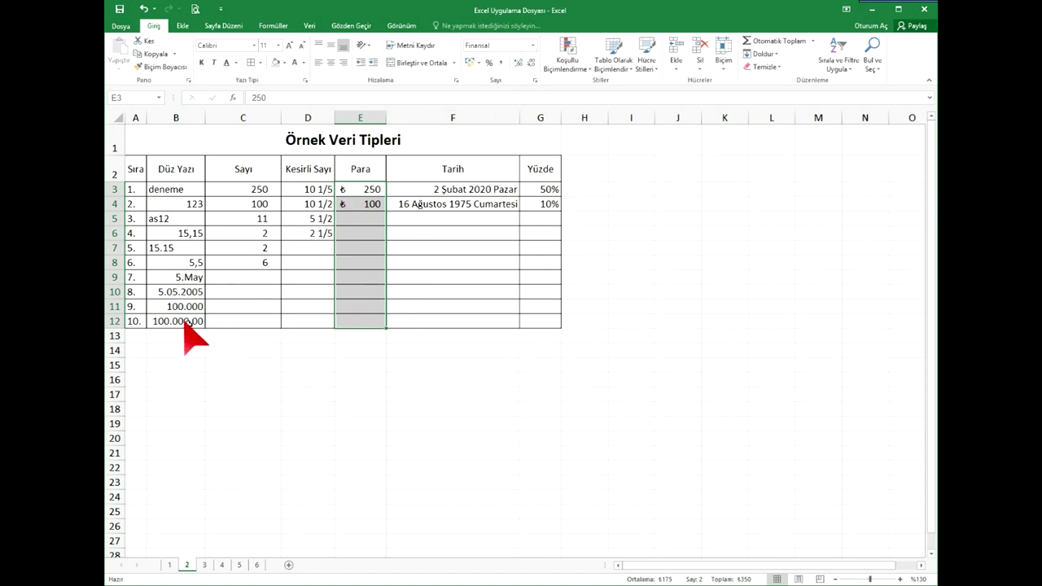
left_click(194, 281)
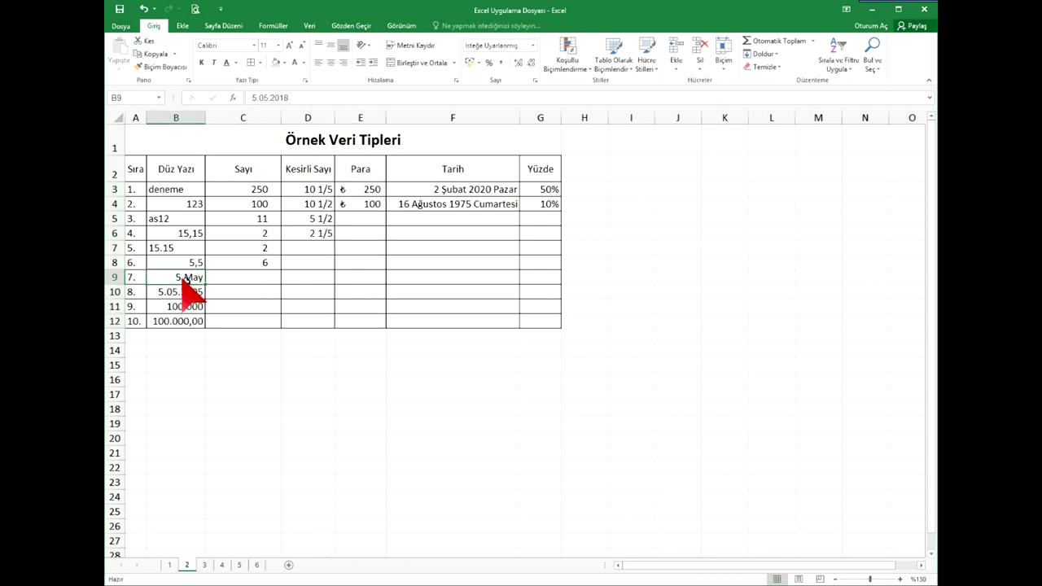
Step: Replace the 5.May entry in B9 with a decimal number in the Genel format
key("Delete")
left_click(533, 46)
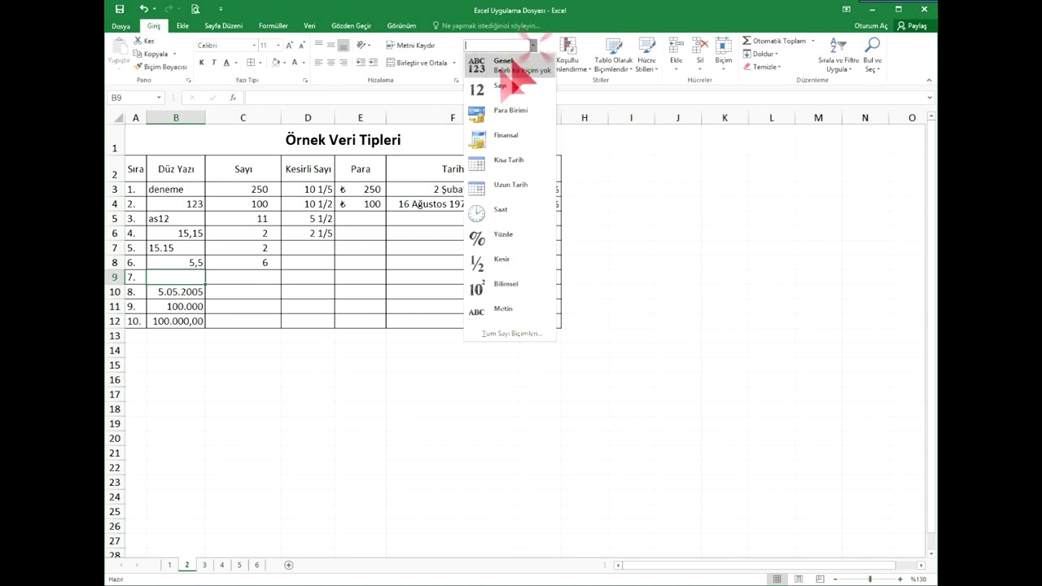
left_click(529, 66)
left_click(324, 287)
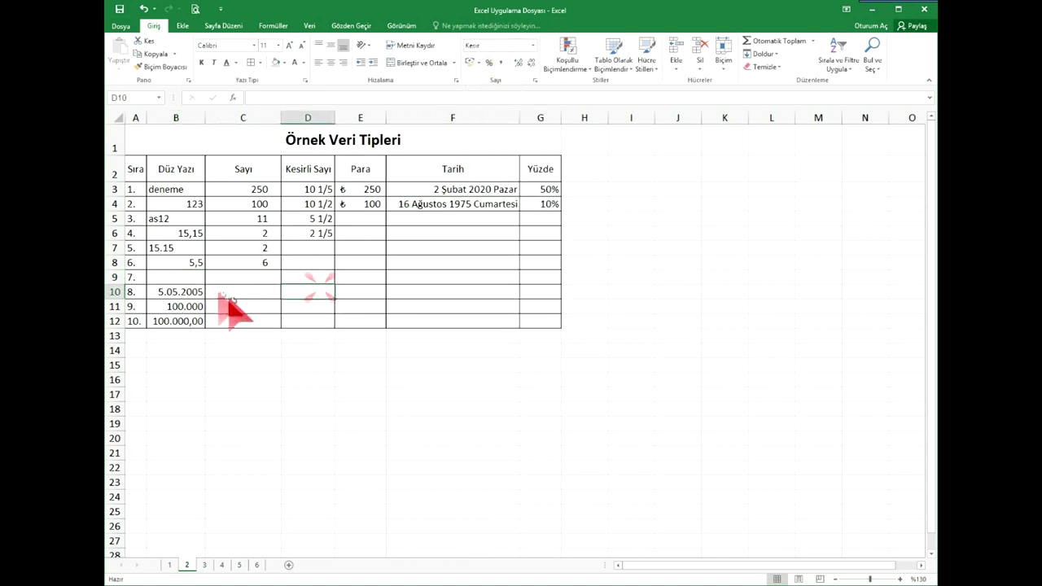
left_click(192, 280)
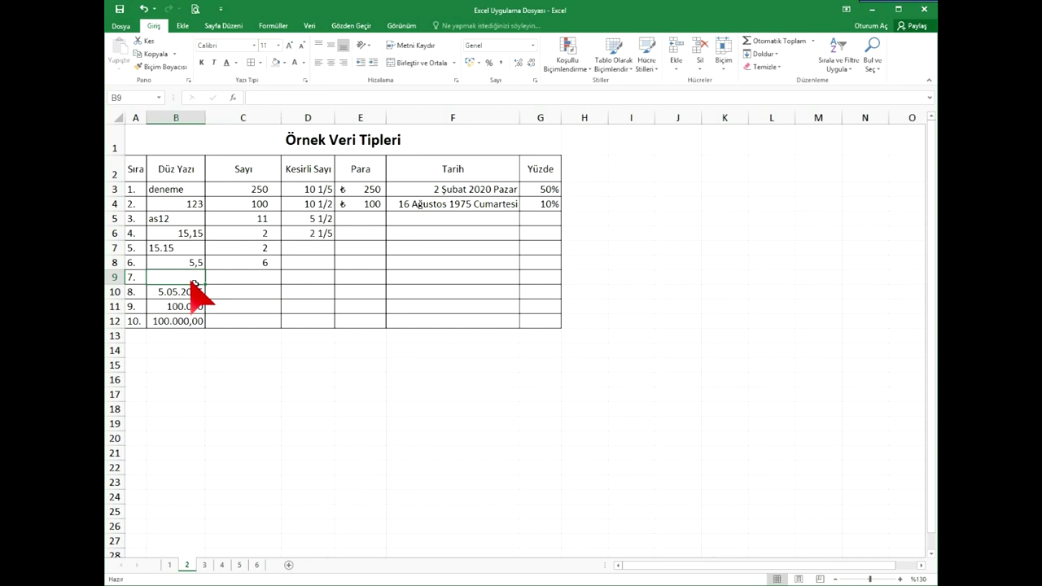
type("5,6578")
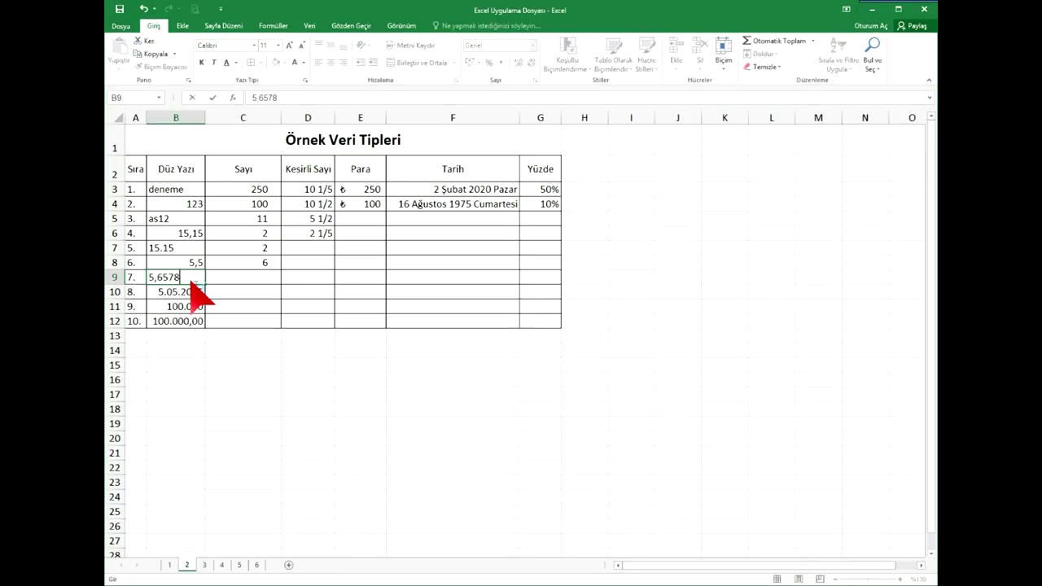
key("Return")
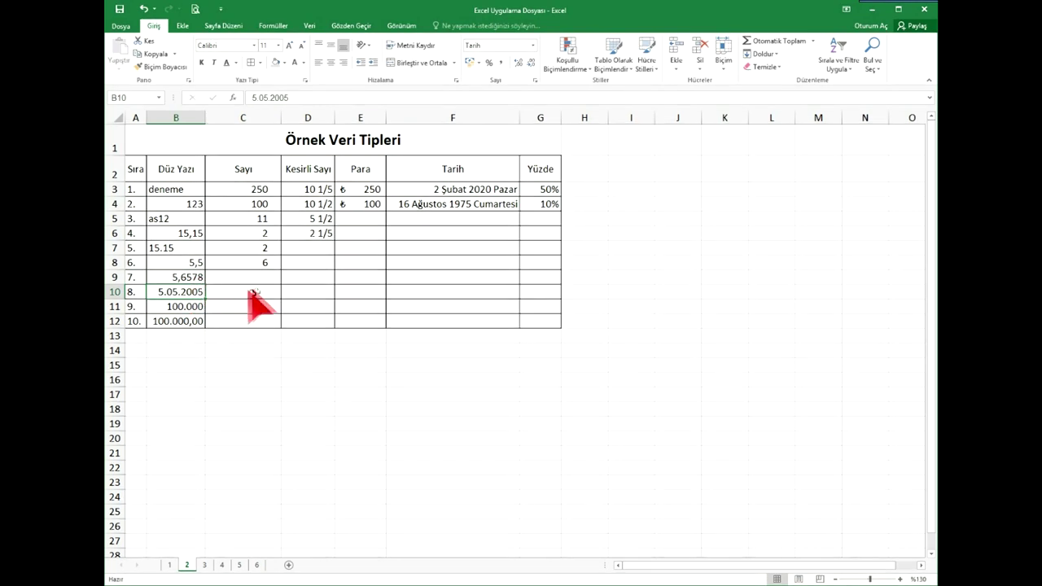
Step: Reopen the number format list showing Genel, Sayı, Para Birimi and the other formats
left_click(533, 45)
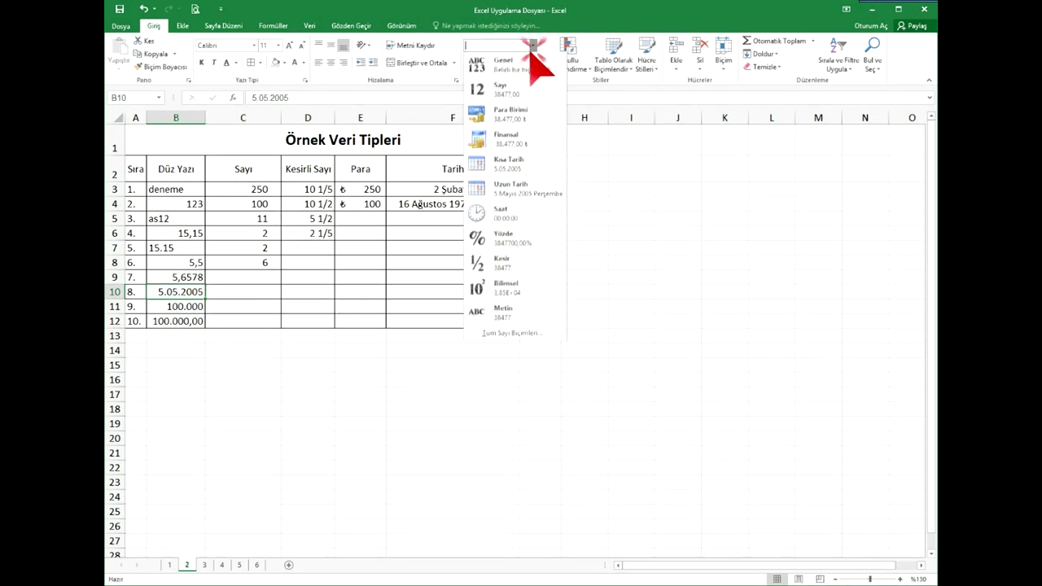
left_click(340, 280)
left_click(249, 364)
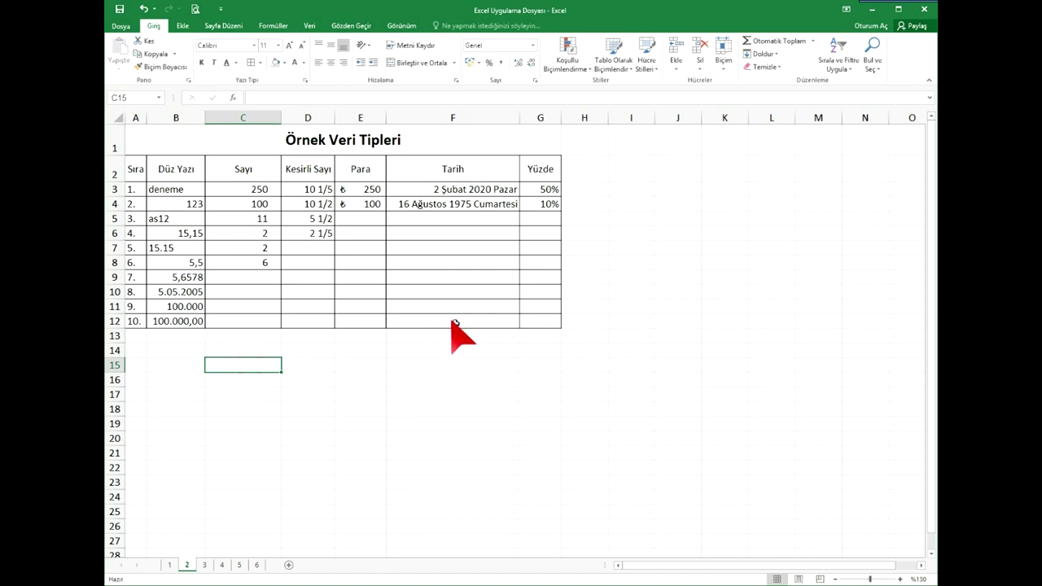
left_click(533, 45)
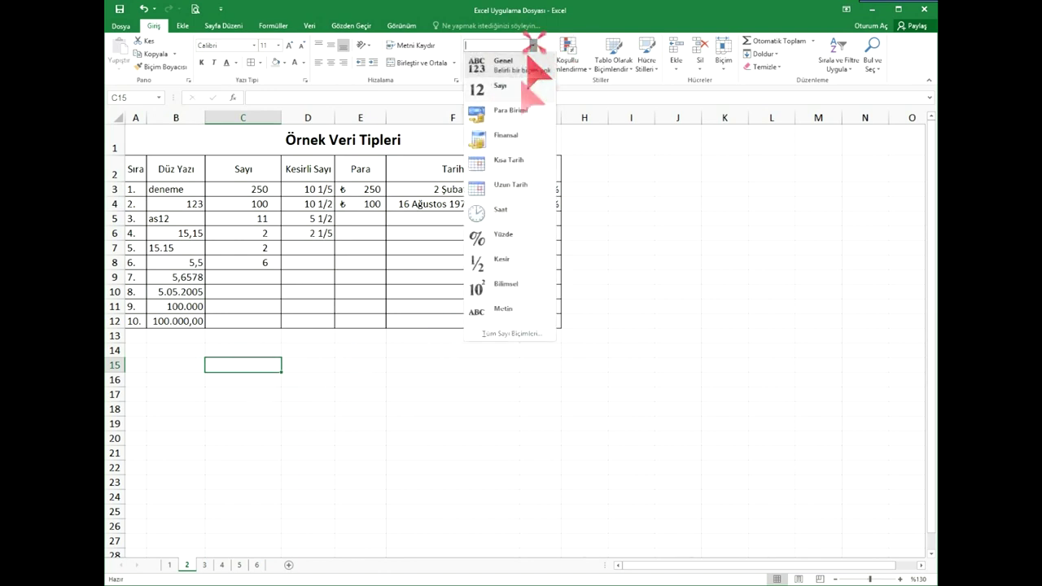
left_click(511, 334)
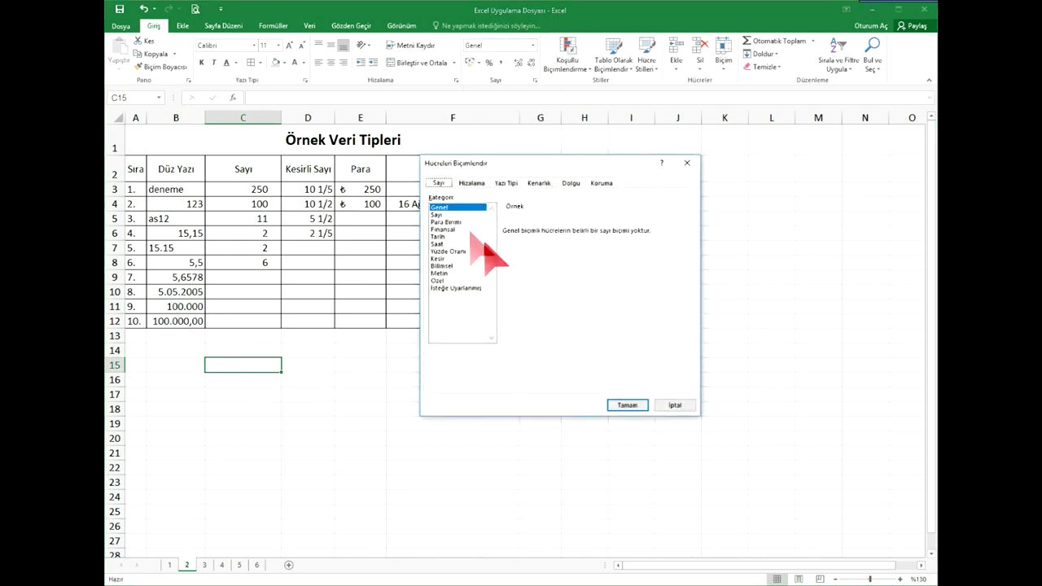
left_click(445, 287)
left_click(442, 265)
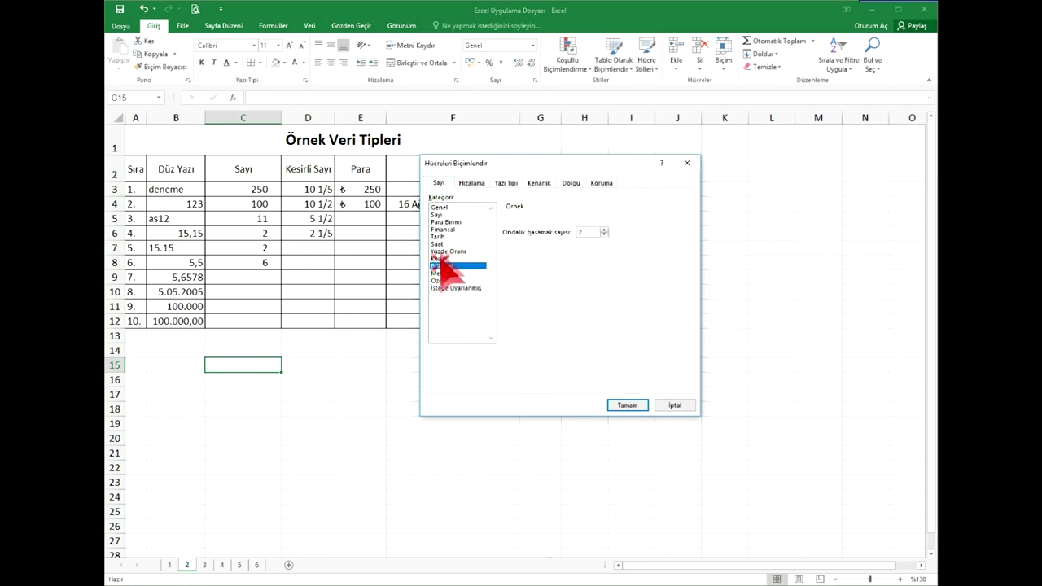
left_click(439, 243)
left_click(439, 236)
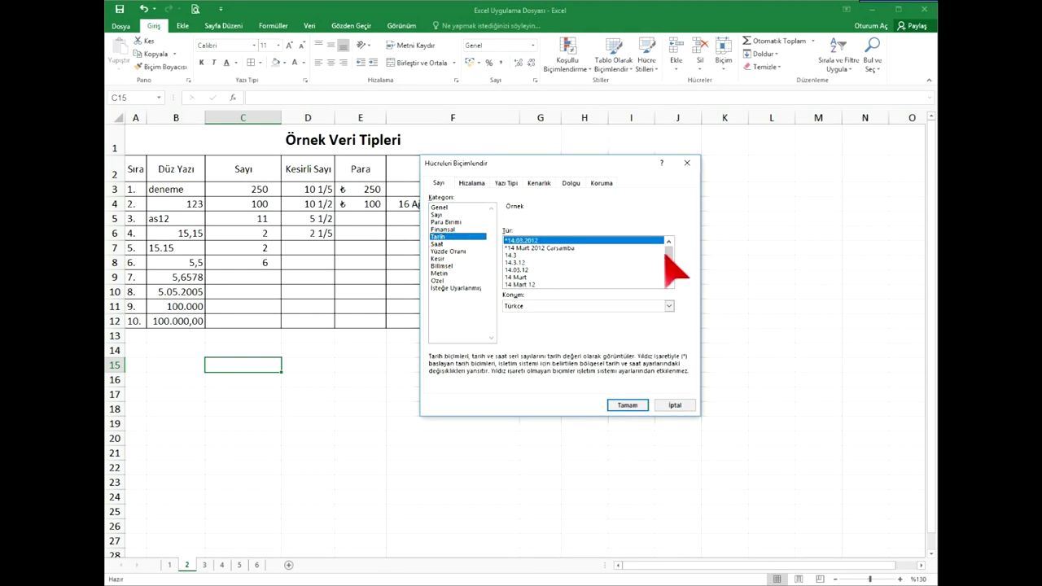
left_click_drag(668, 252, 668, 272)
left_click(676, 405)
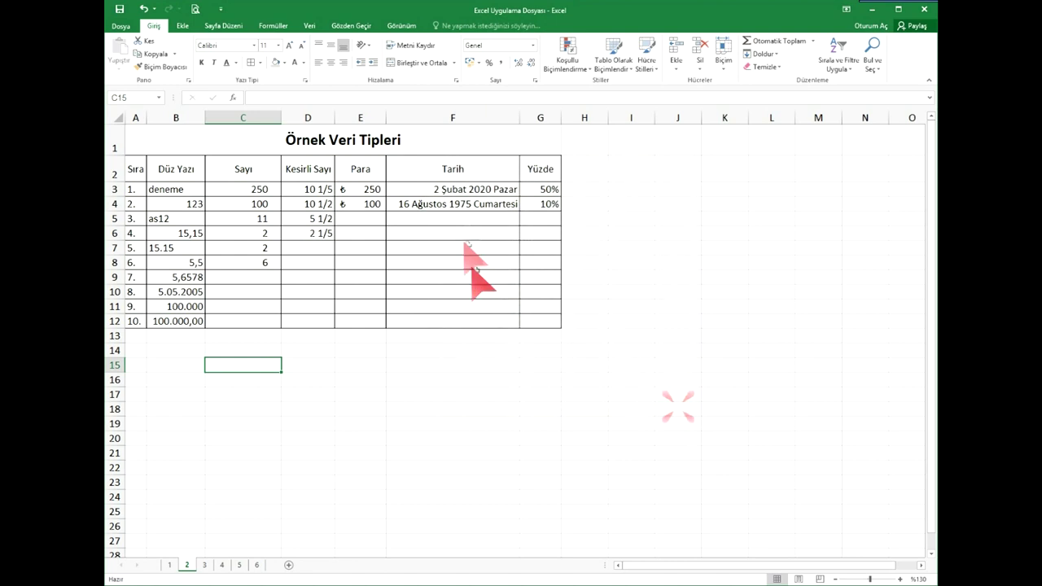
Step: Apply the 14 Mart 2012 date type to F3:F12 and autofit column F
mouse_move(471, 192)
left_mouse_down()
mouse_move(476, 300)
mouse_move(488, 318)
left_mouse_up()
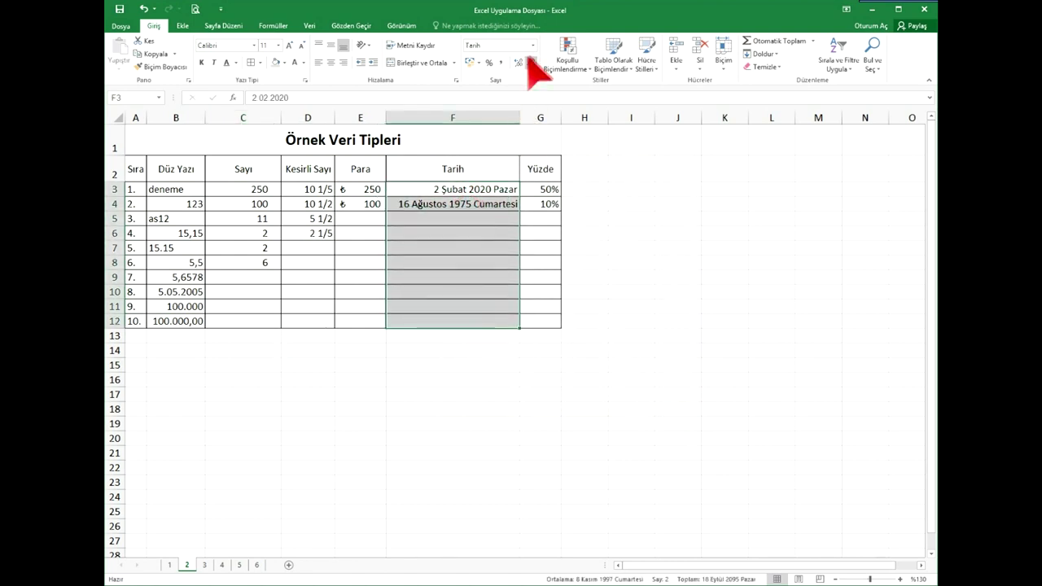
left_click(533, 45)
left_click(512, 333)
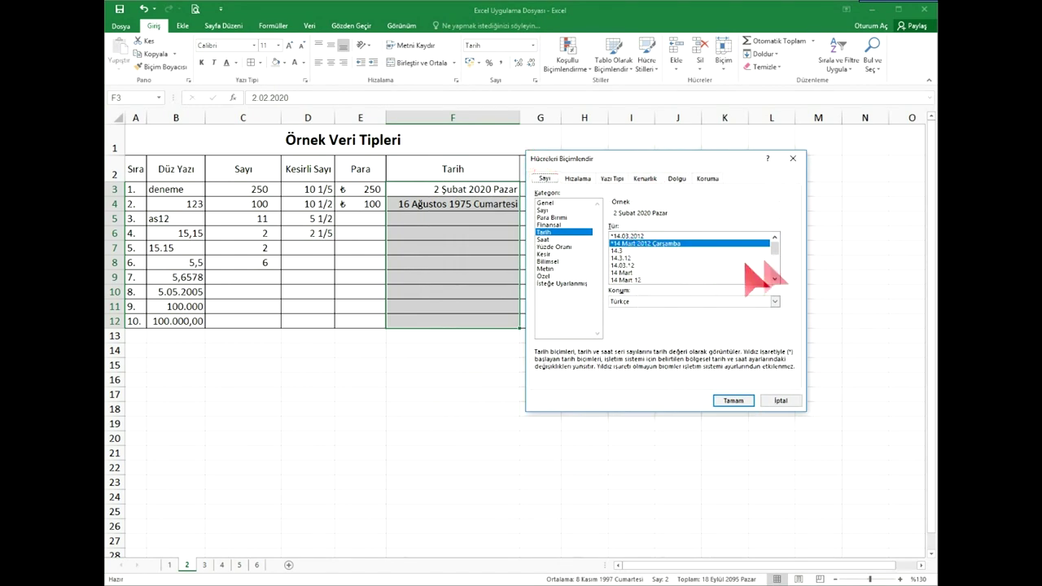
left_click_drag(774, 238, 779, 264)
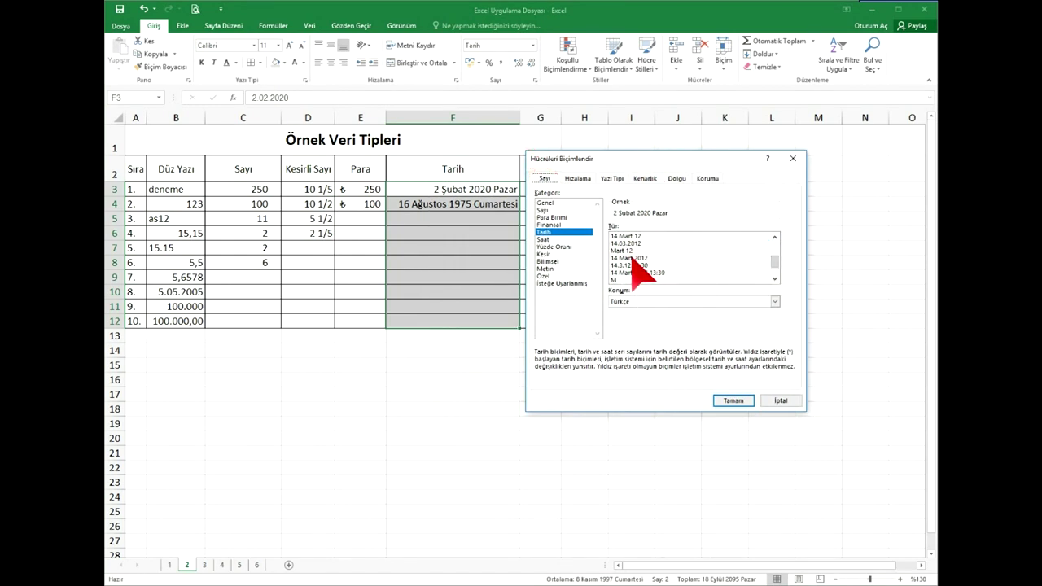
left_click(632, 257)
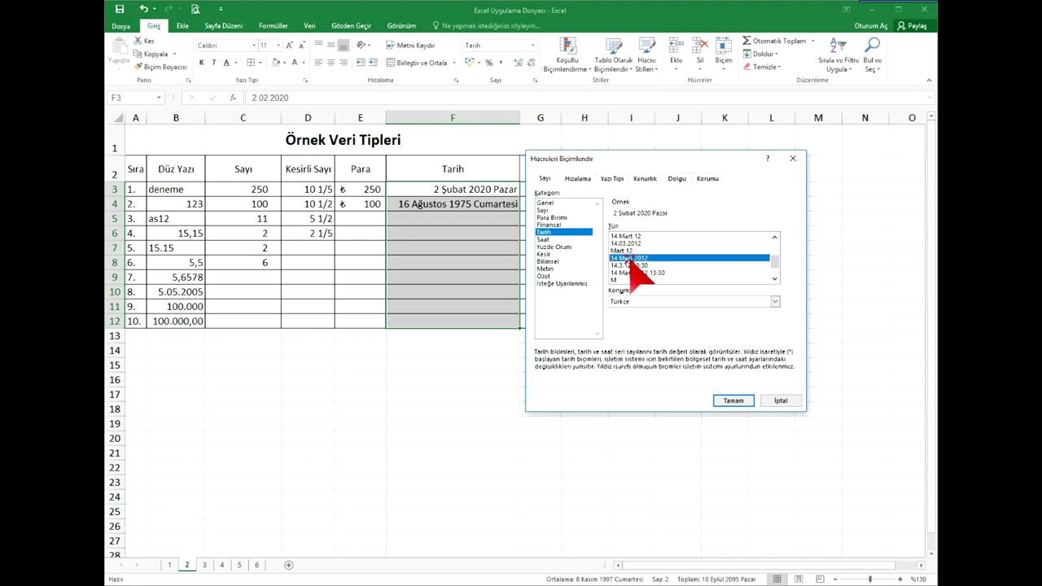
left_click(732, 401)
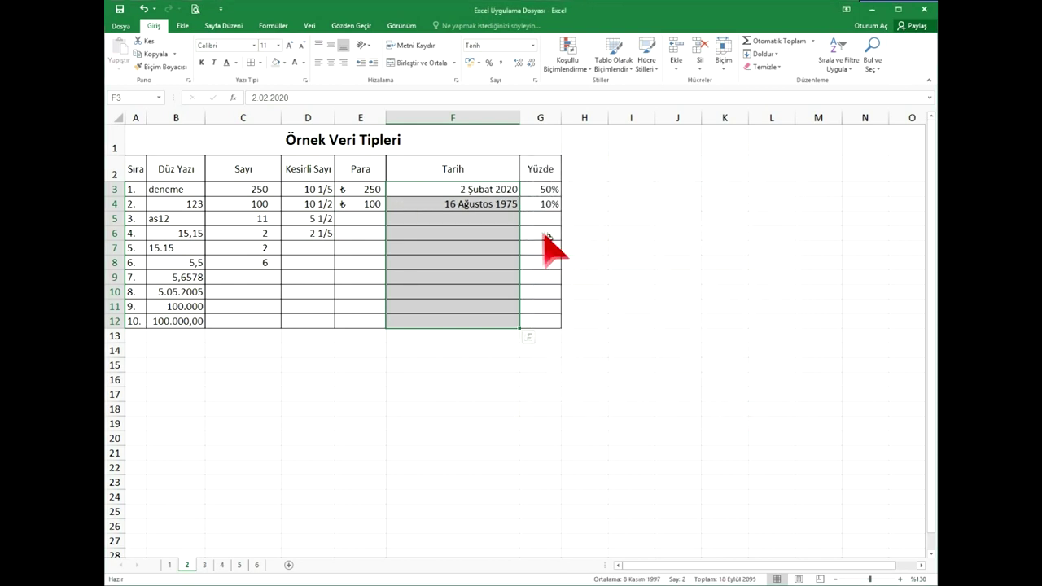
double_click(520, 120)
Step: Erase the Düz Yazı values in B8:B12 and reset those cells to Genel number format
mouse_move(482, 322)
left_mouse_down()
mouse_move(397, 307)
mouse_move(136, 169)
left_mouse_up()
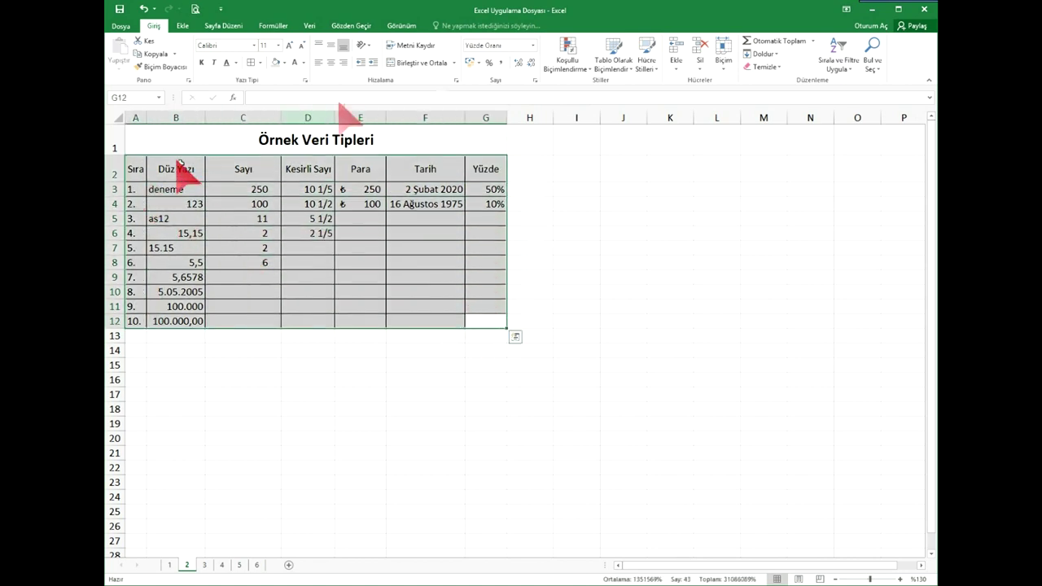
left_click(534, 47)
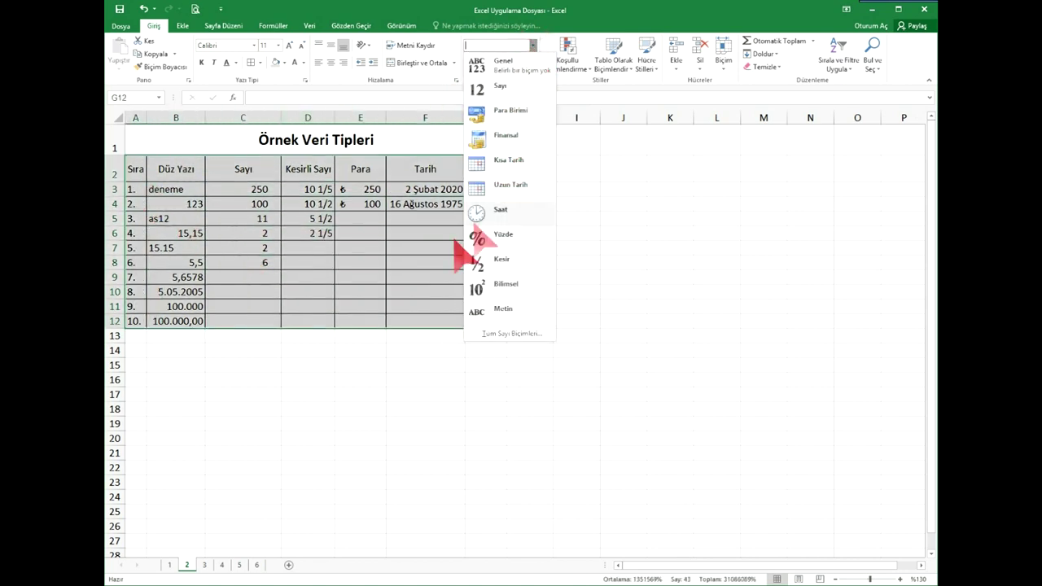
left_click(208, 305)
left_click(241, 308)
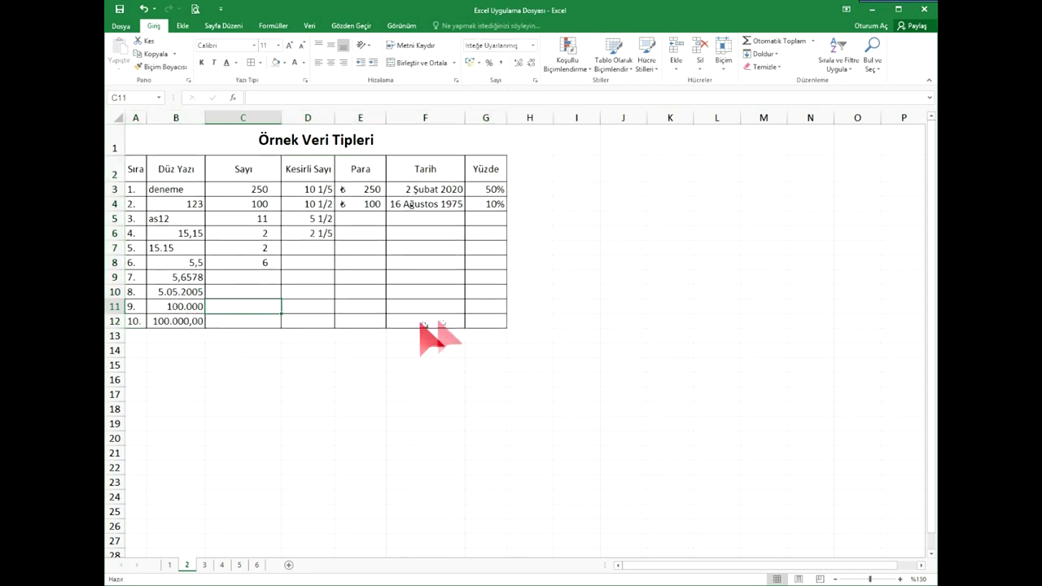
mouse_move(489, 324)
left_mouse_down()
mouse_move(201, 275)
mouse_move(189, 326)
left_mouse_up()
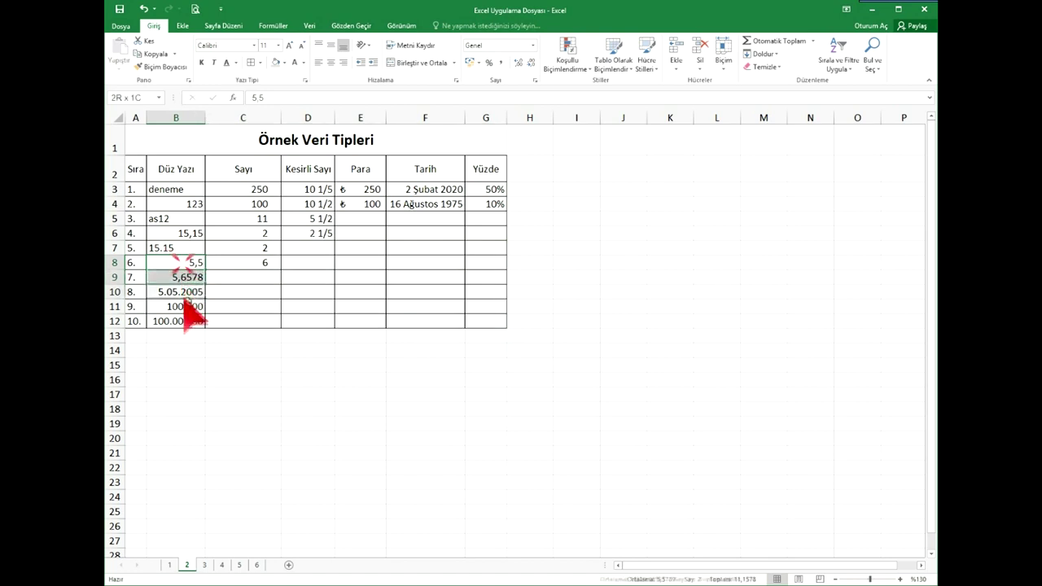
key("Delete")
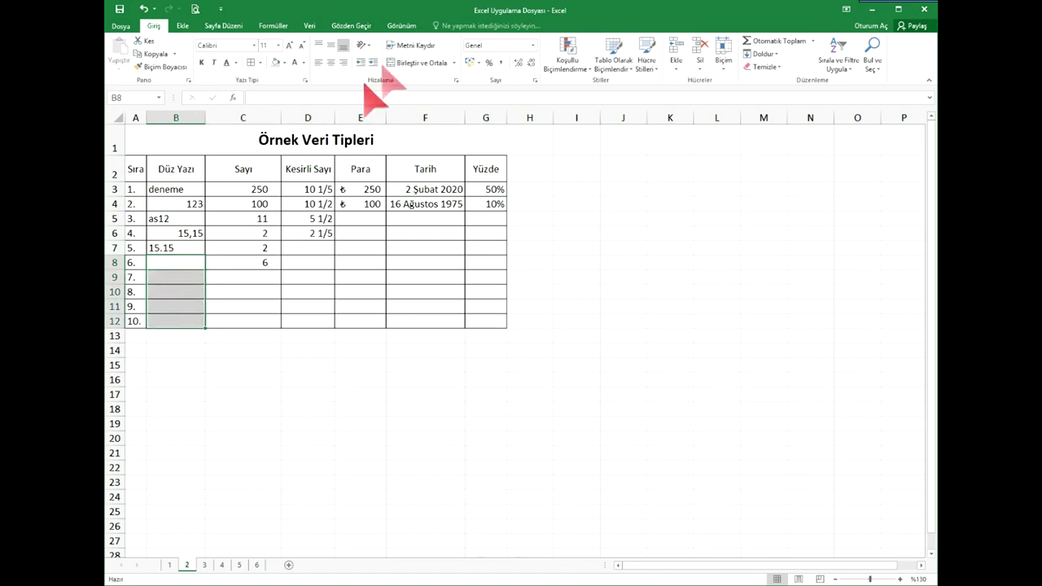
left_click(530, 45)
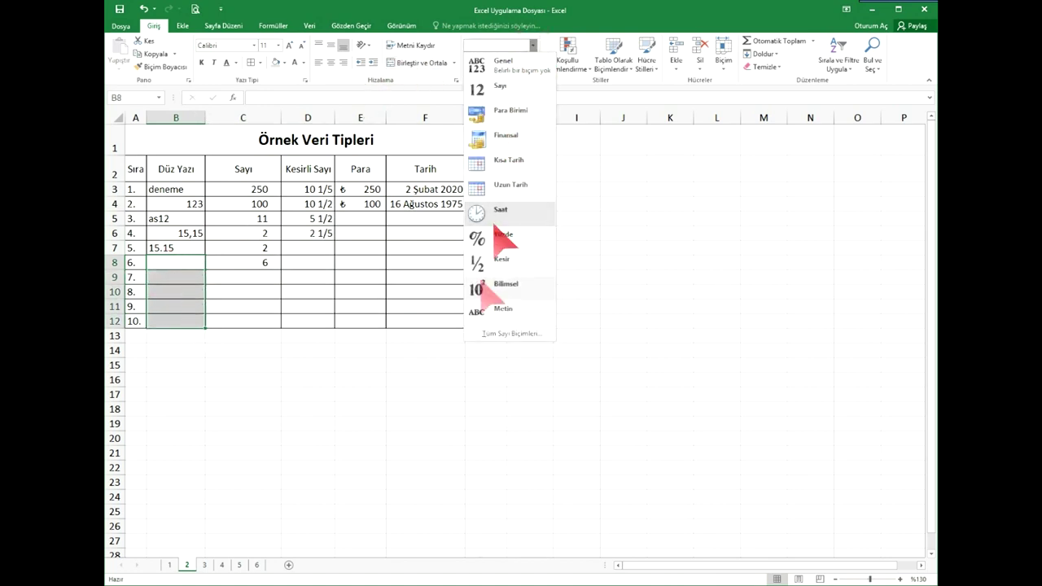
left_click(513, 69)
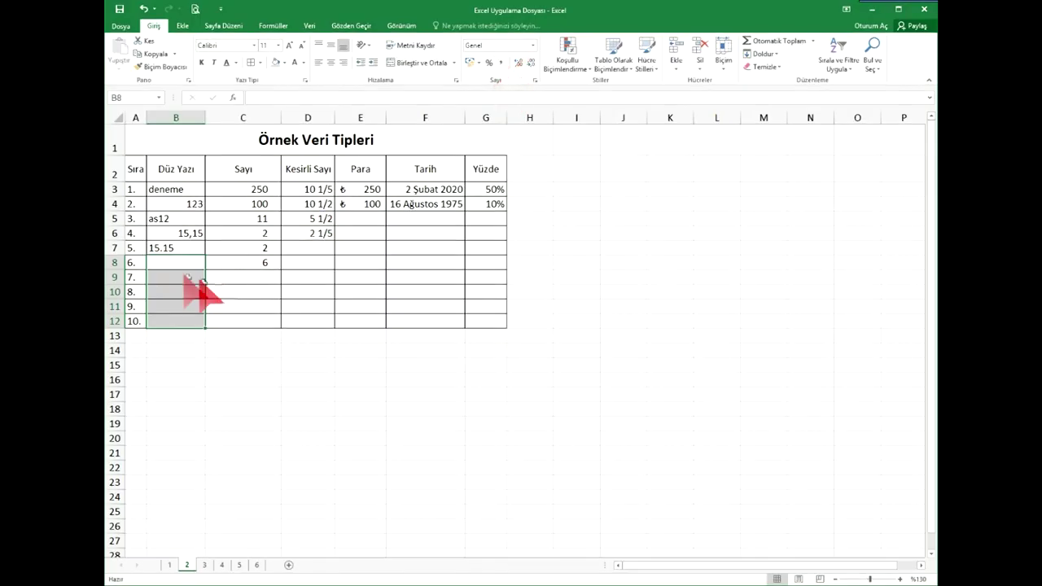
Step: Check cells B10 and B12, then move to the weekday hours sheet
left_click(172, 293)
left_click(179, 321)
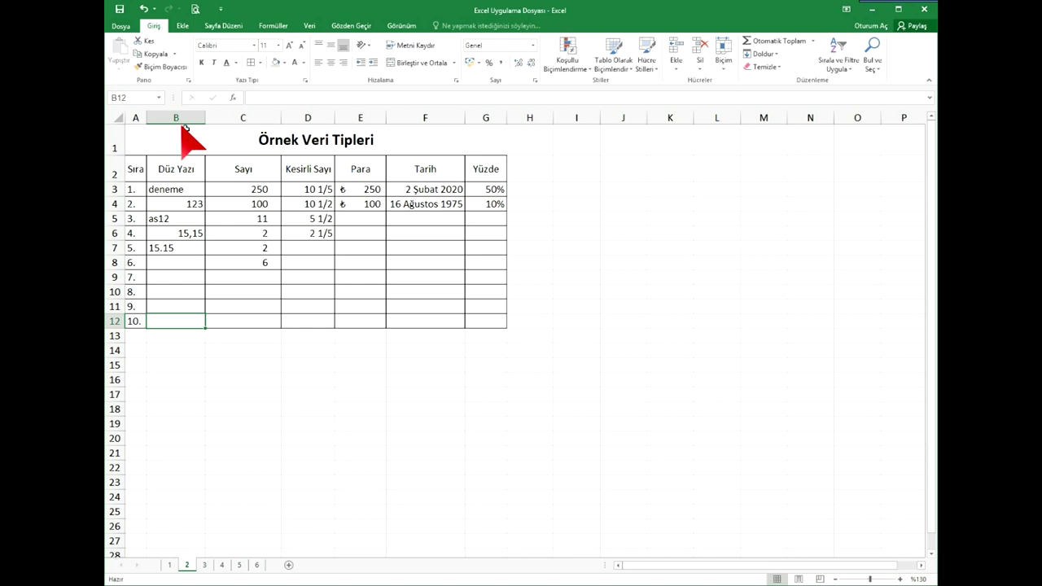
key("ctrl+Page_Up")
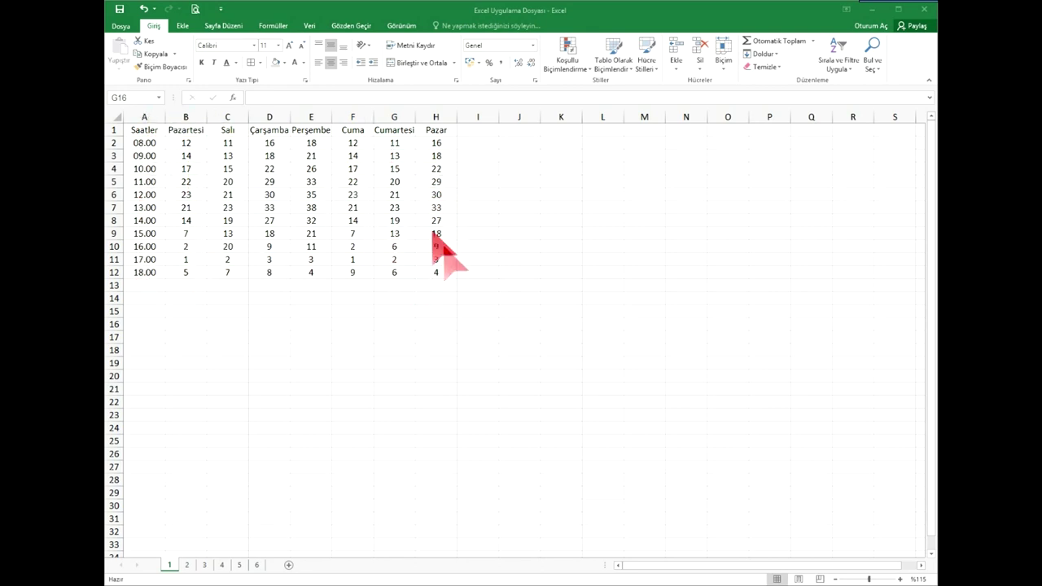
Step: Delete the Saatler column A so Pazartesi becomes the first column
left_click(145, 117)
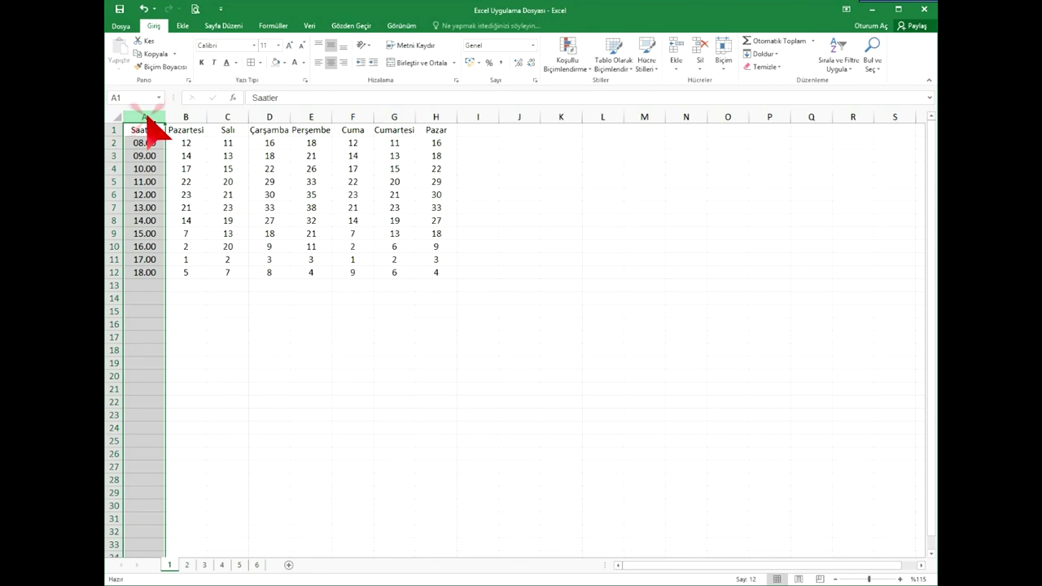
right_click(146, 118)
left_click(187, 206)
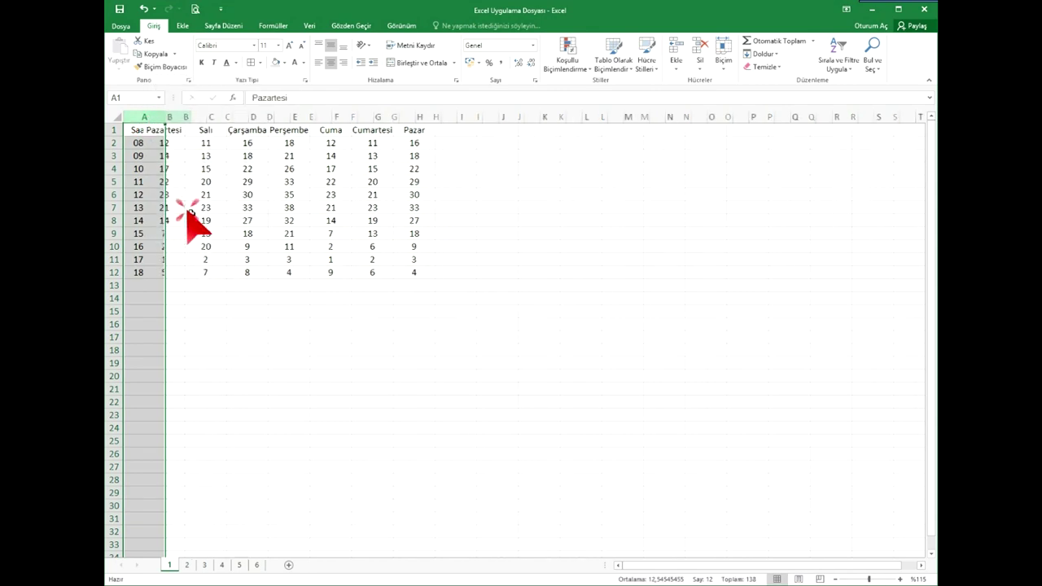
Step: Select the weekday table range A1:G12
left_click(394, 271)
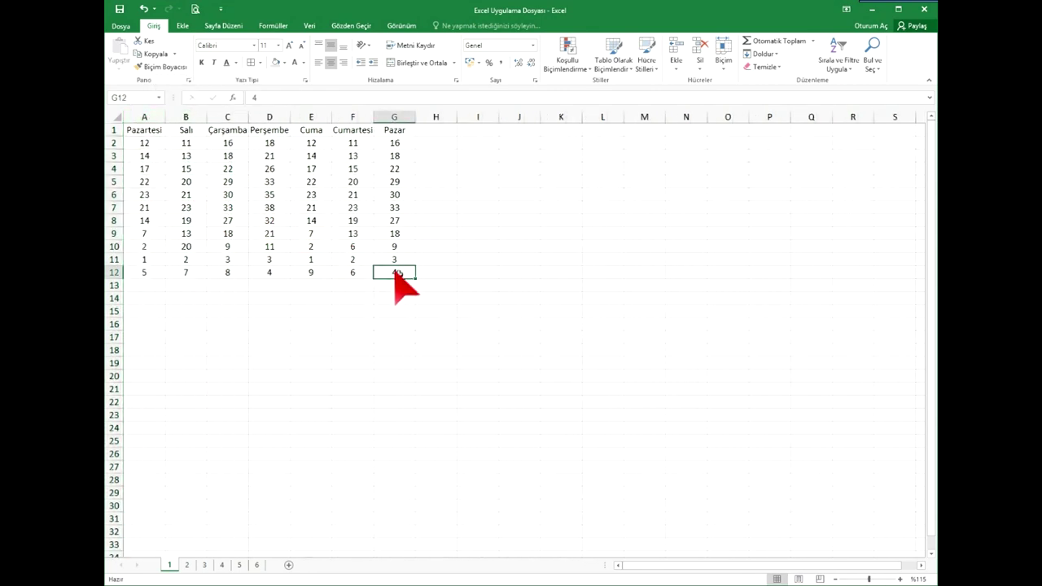
left_click_drag(394, 272, 146, 129)
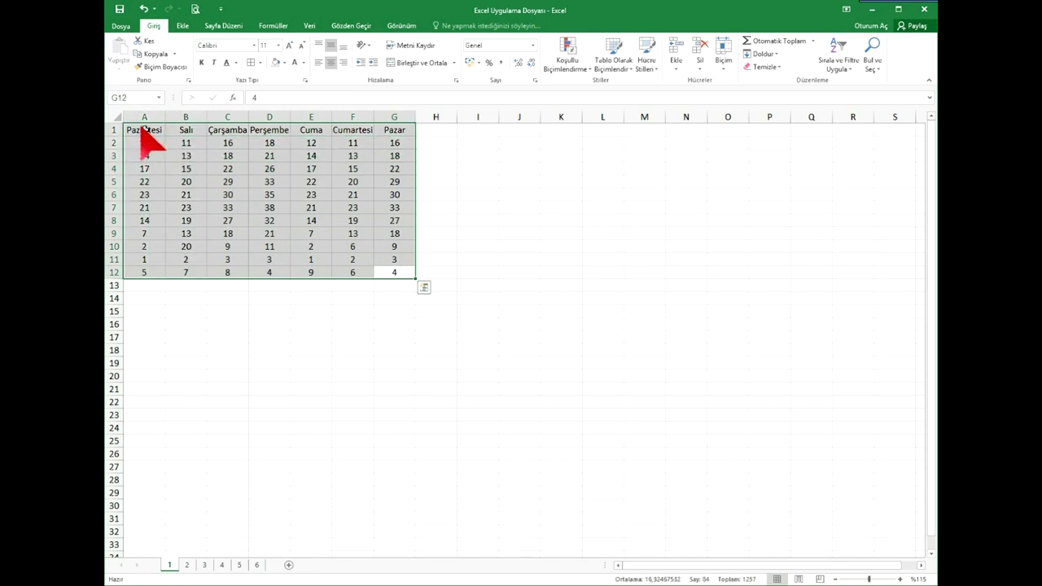
left_click(186, 564)
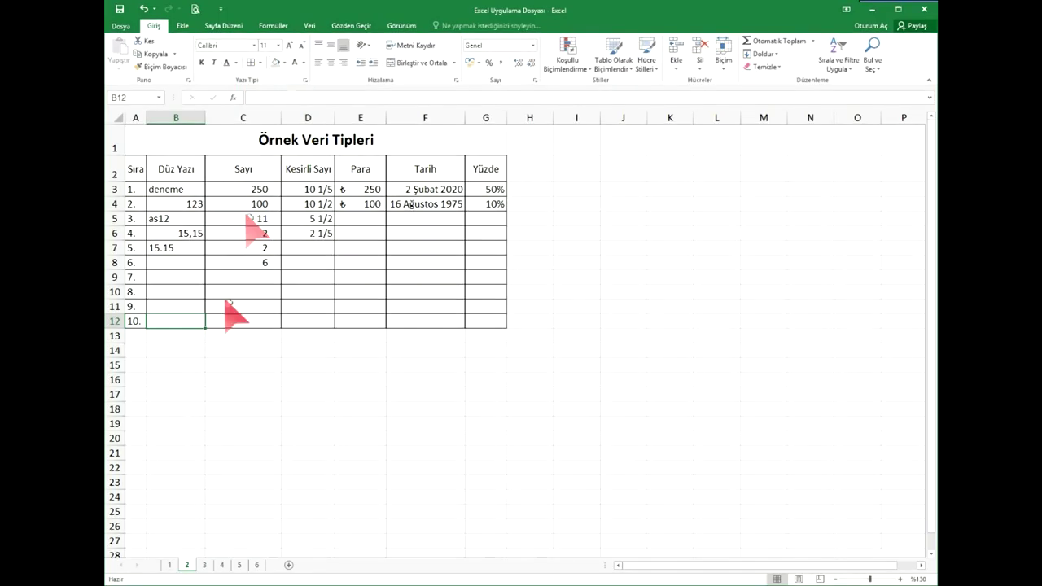
left_click(169, 564)
left_click_drag(144, 130, 389, 283)
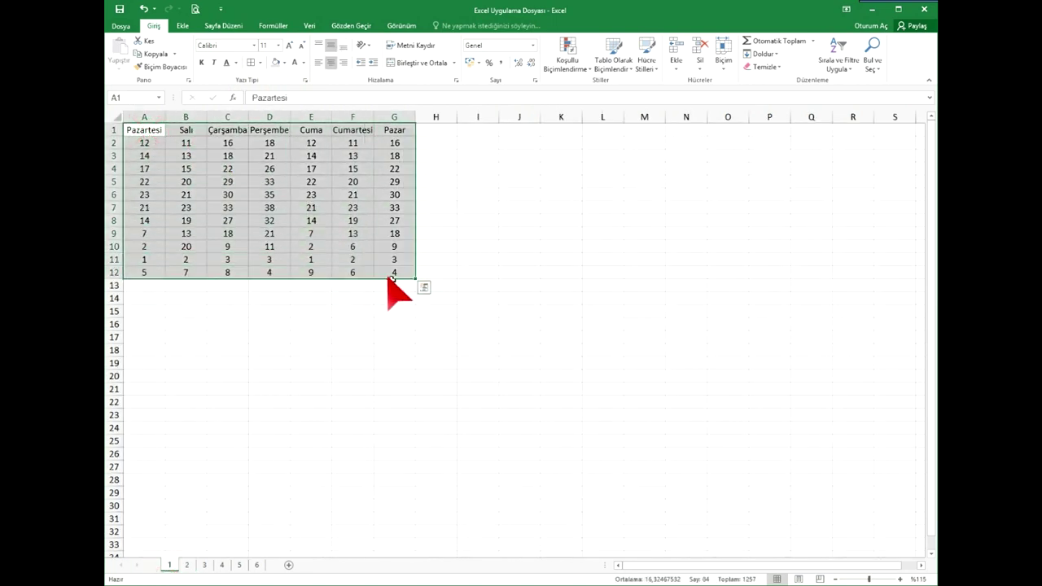
Step: Pick a light style from the Tablo Olarak Biçimlendir gallery for the weekday data
left_click(629, 80)
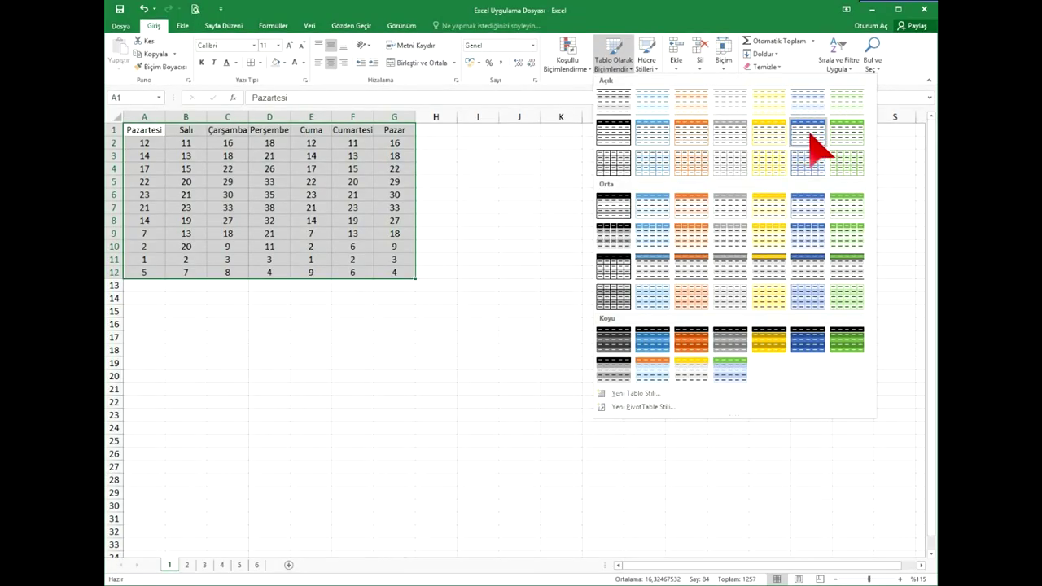
left_click(808, 133)
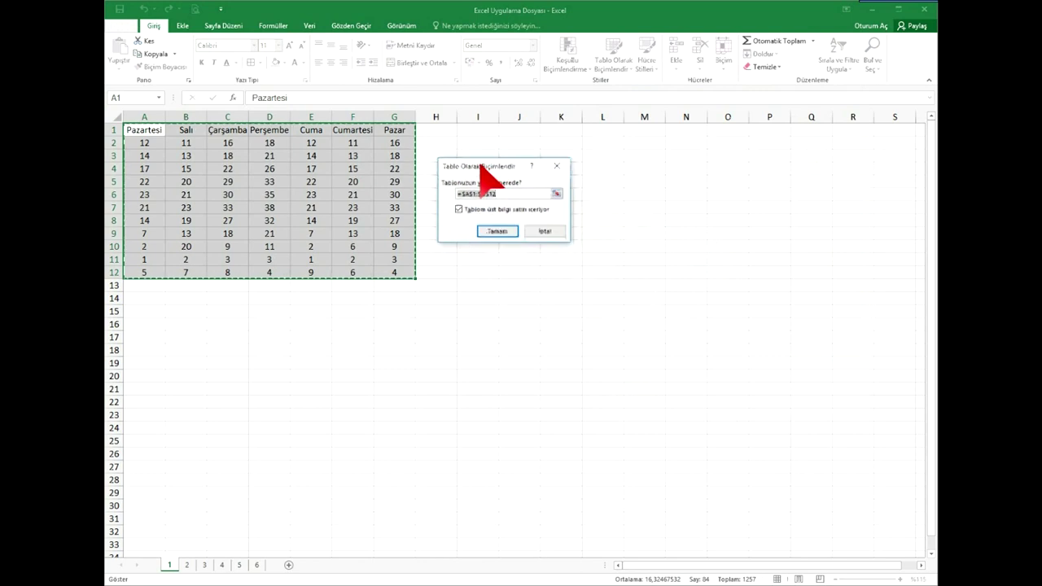